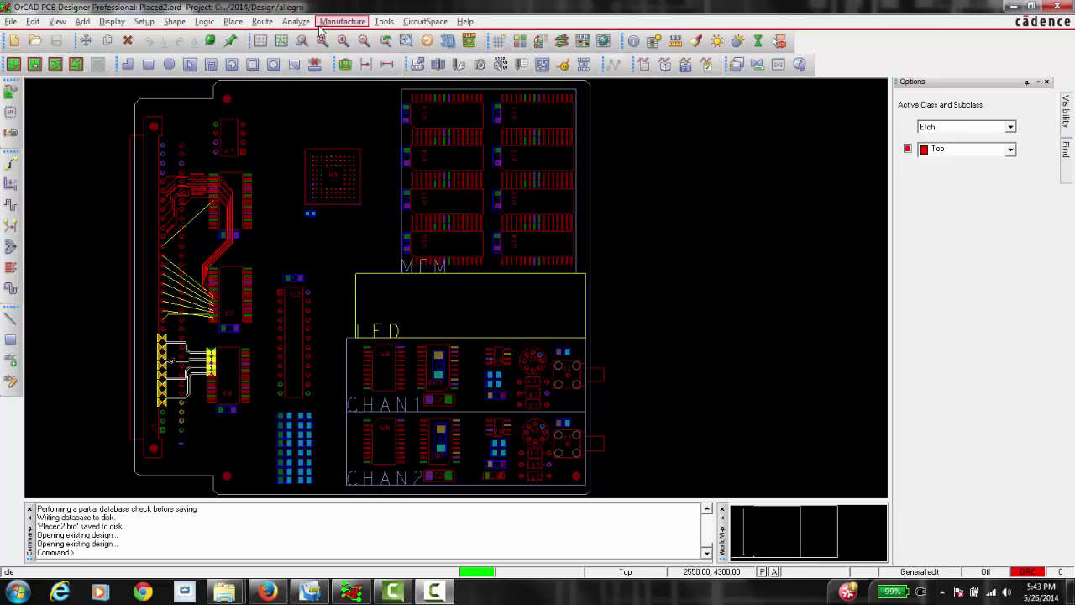
Step: Filter the manual placement list to the Led room and place U6 at the LED room's left end
left_click(233, 21)
left_click(245, 37)
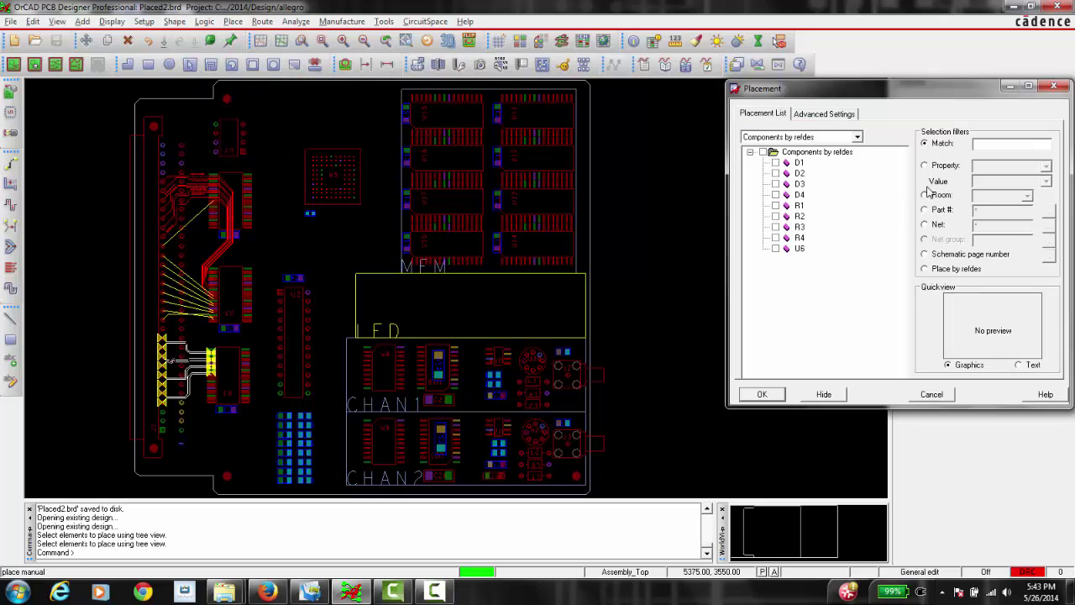
left_click(925, 195)
left_click(1027, 195)
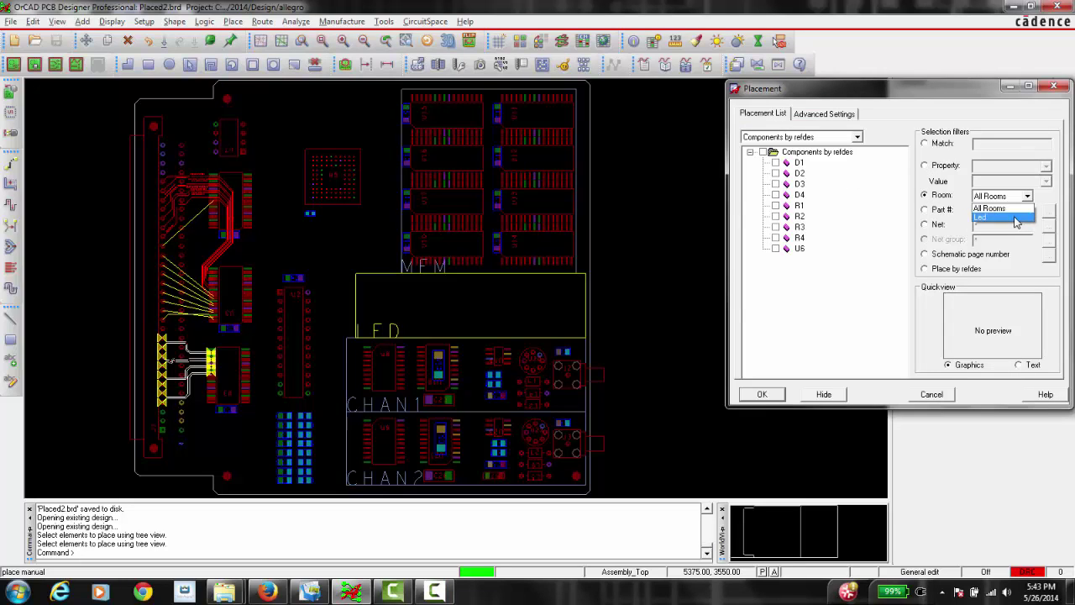
left_click(999, 218)
left_click(775, 249)
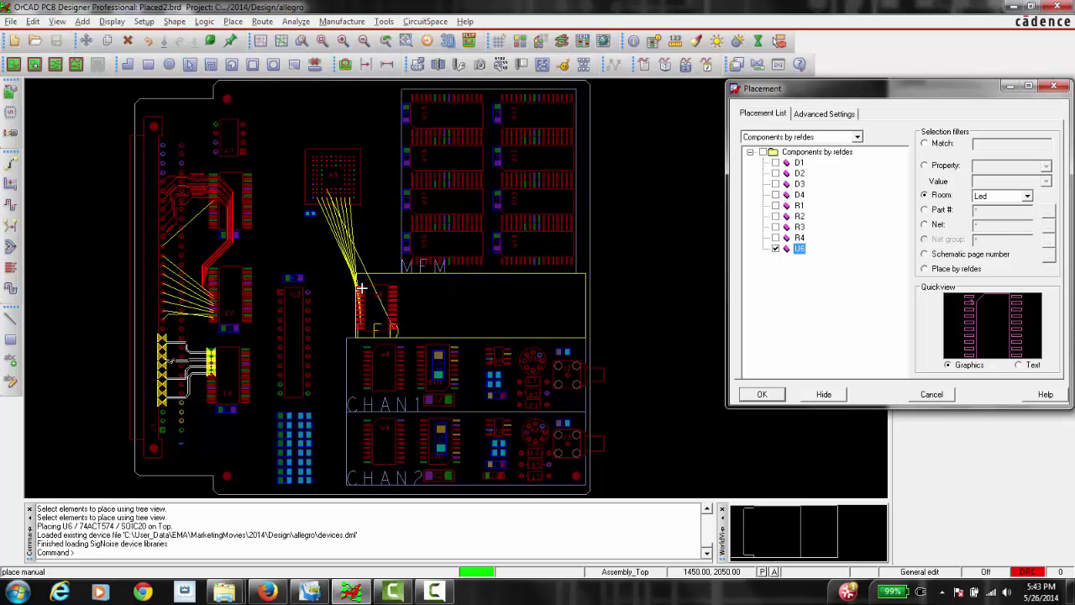
left_click(361, 289)
Step: Place resistors R1 to R4 in a column right of U6 at X 2050, with Y at 1950, 1850, 1750 and 1650
scroll(428, 310, "up", 1)
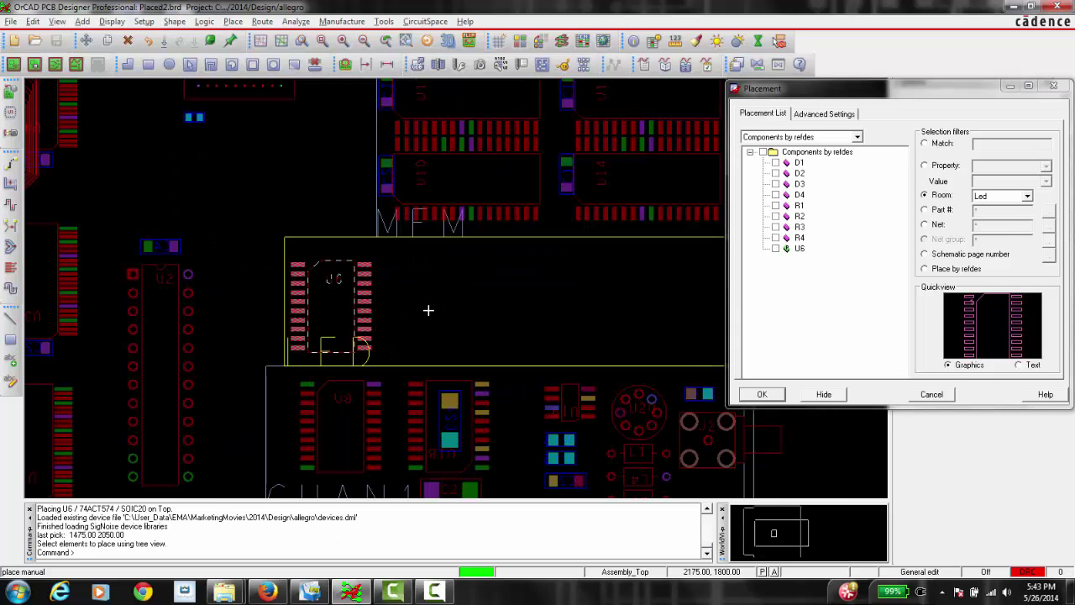
scroll(511, 297, "up", 1)
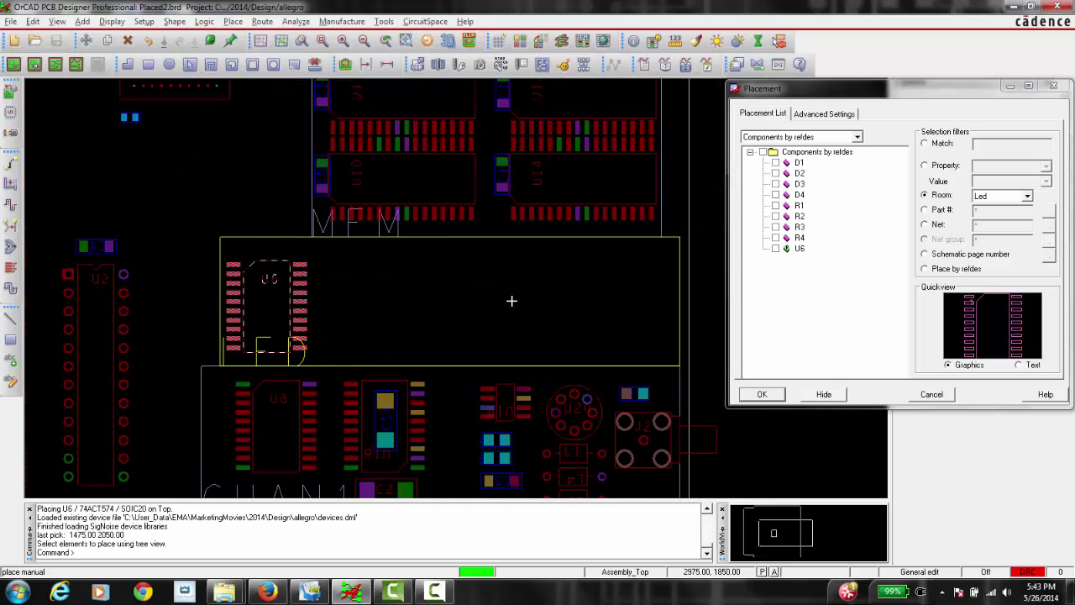
left_click(775, 206)
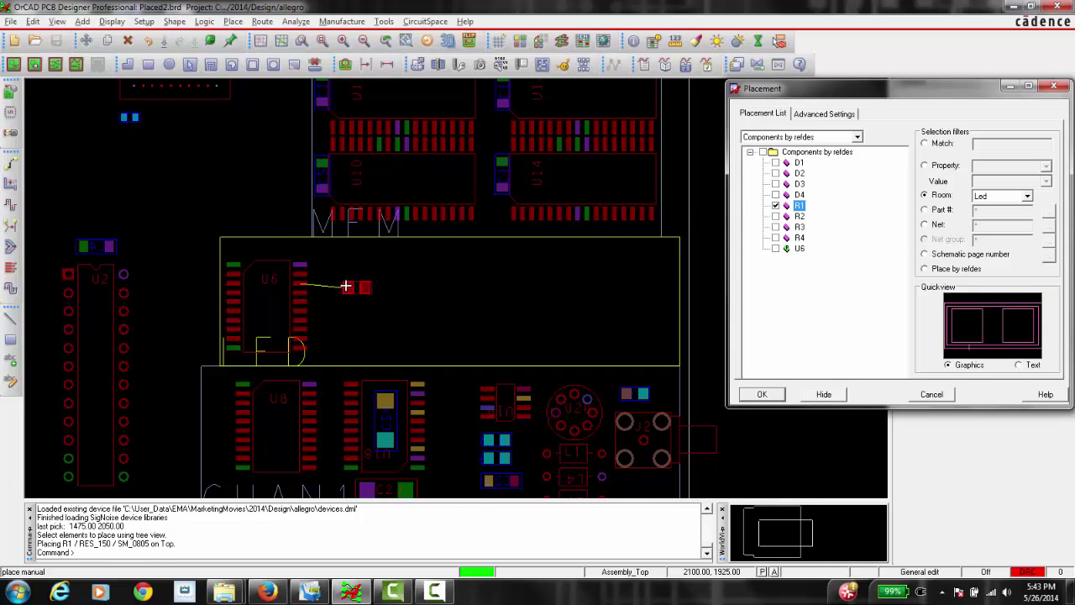
left_click(339, 282)
left_click(775, 217)
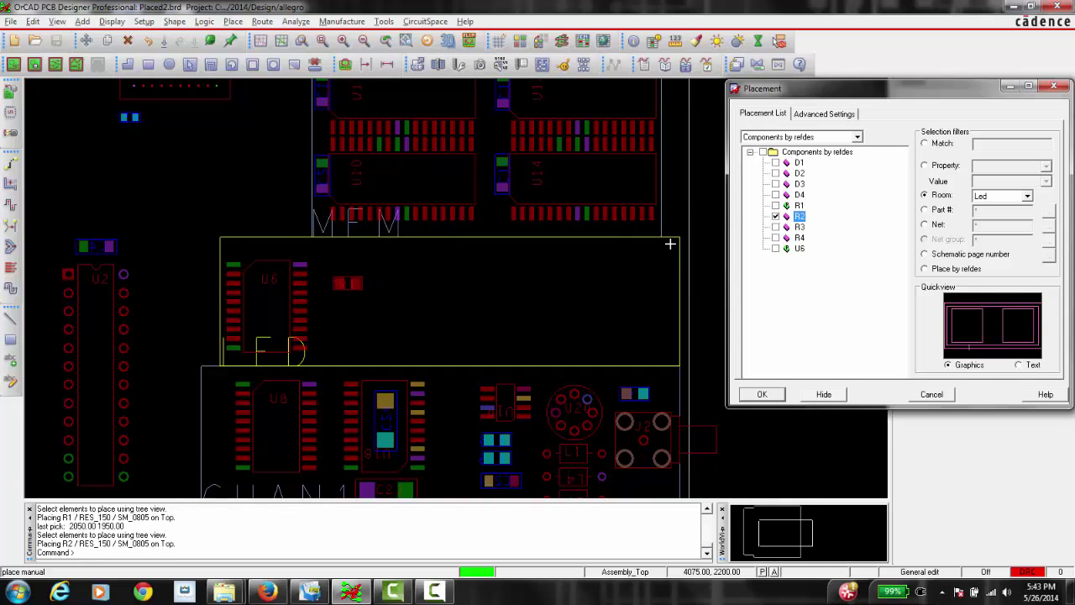
left_click(339, 300)
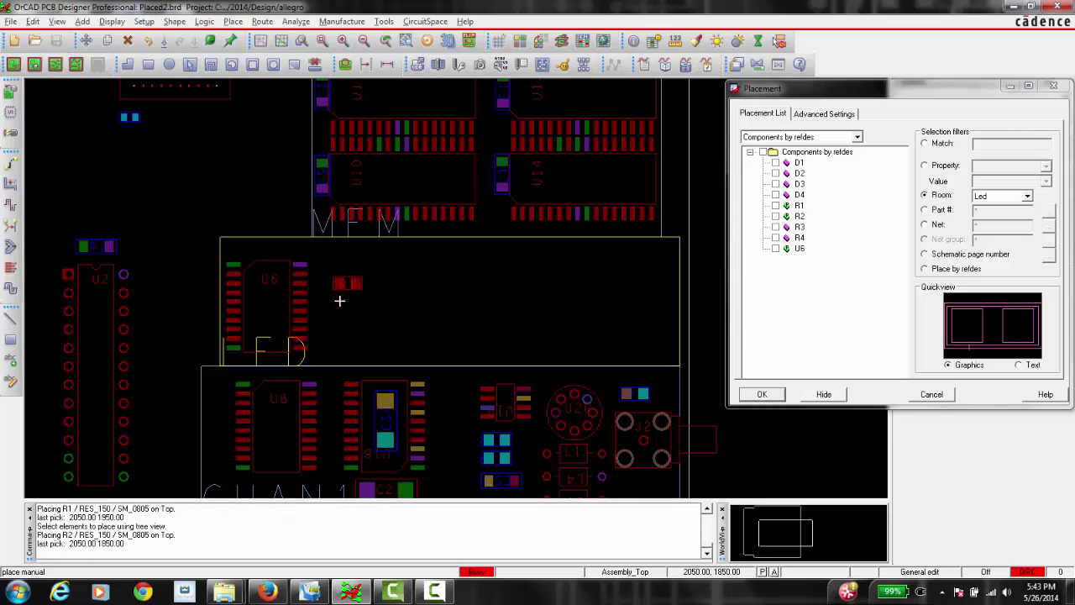
left_click(775, 227)
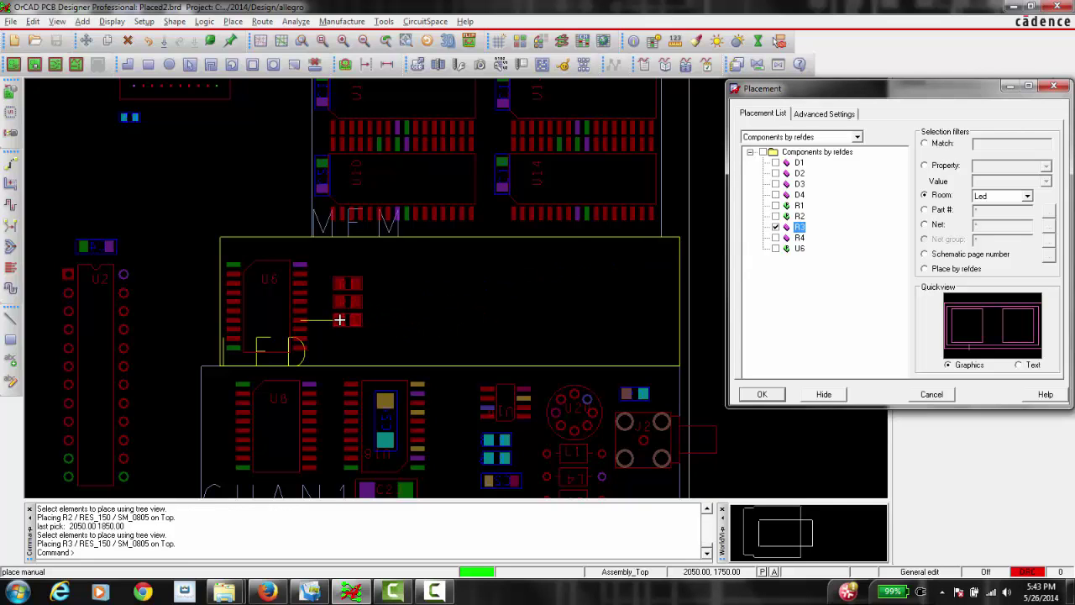
left_click(339, 319)
left_click(776, 238)
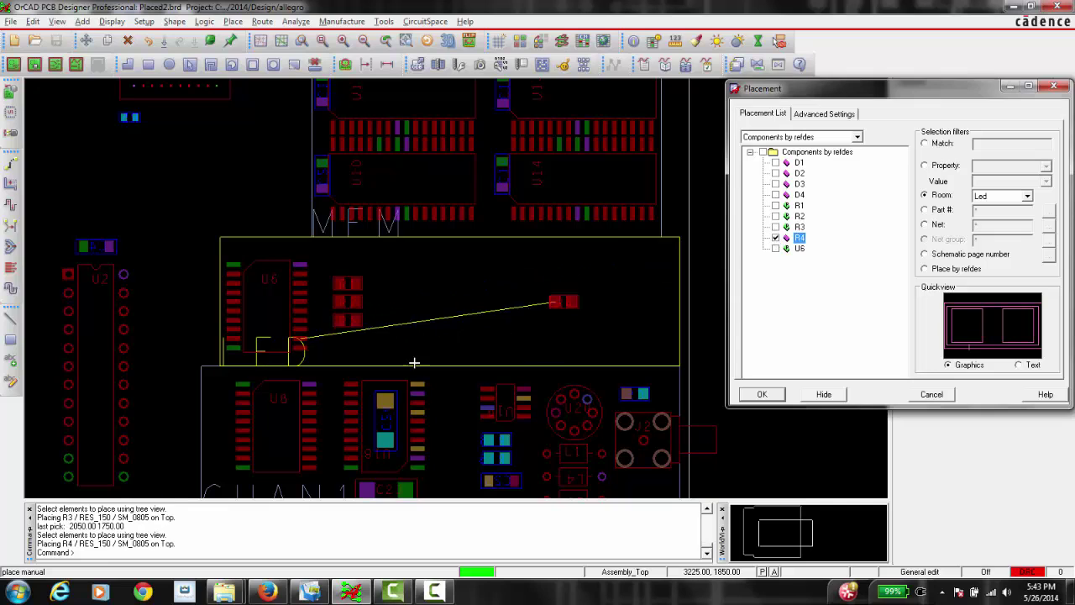
left_click(343, 338)
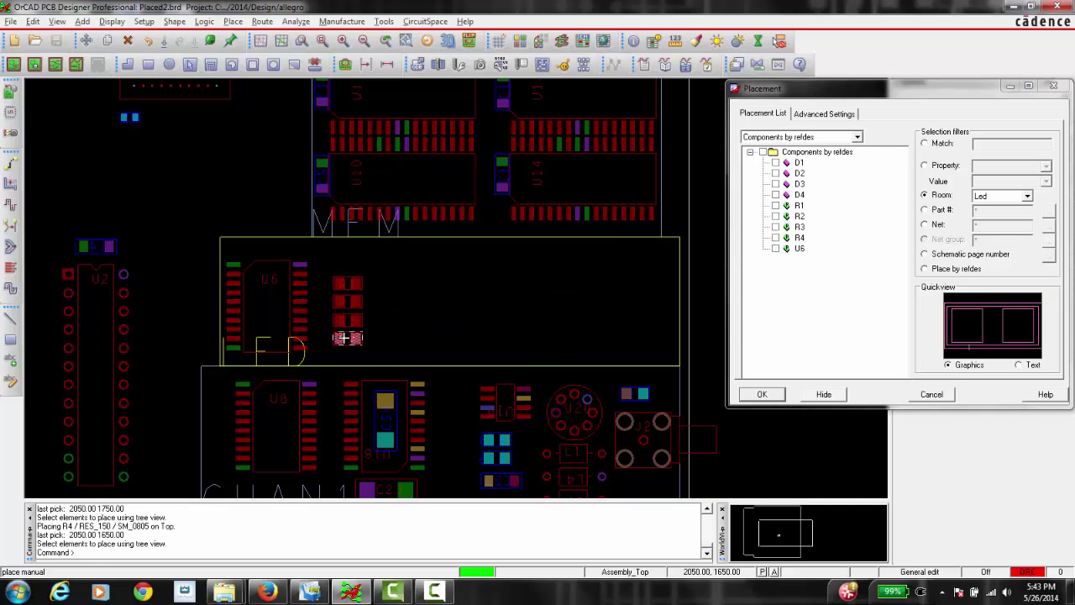
Step: Place diodes D1 to D4 diagonally right of the resistors, at (2375, 1950), (2725, 1850), (3075, 1750) and (3475, 1650), and finish placement
left_click(776, 163)
left_click(404, 279)
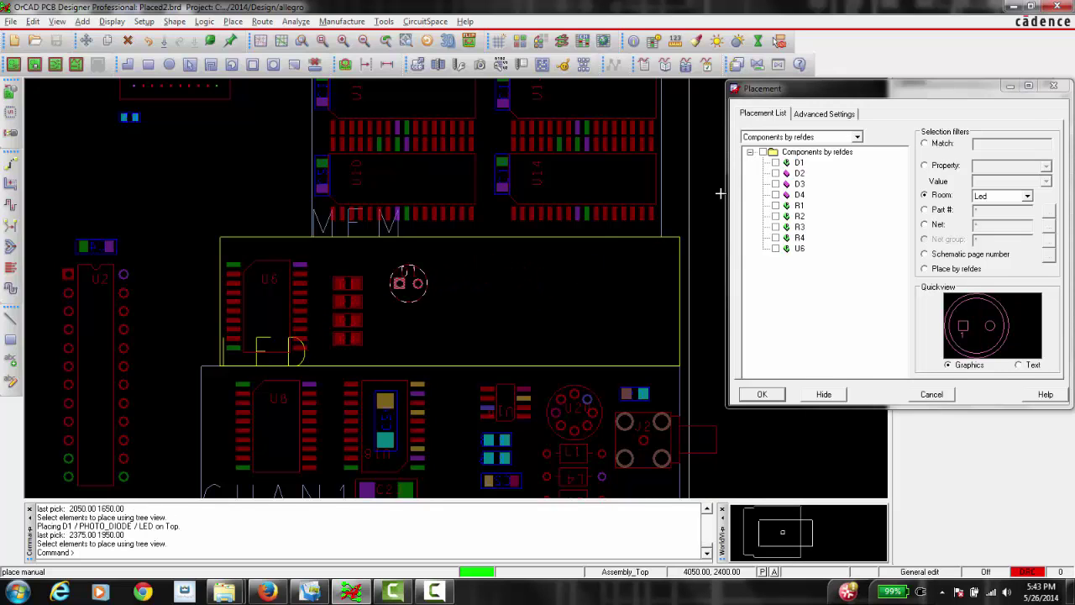
left_click(776, 173)
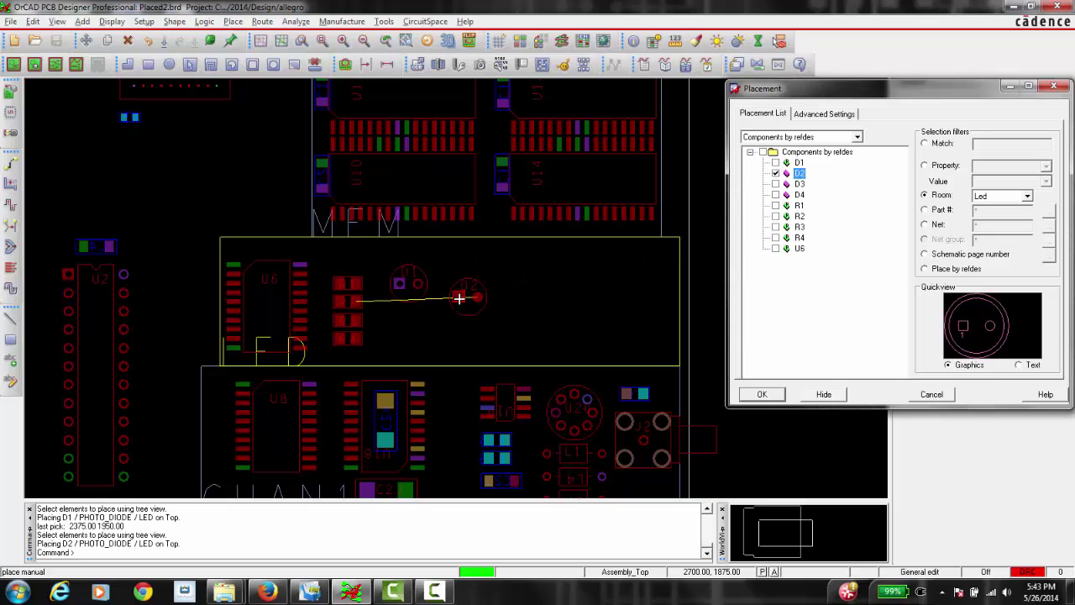
left_click(453, 302)
left_click(454, 301)
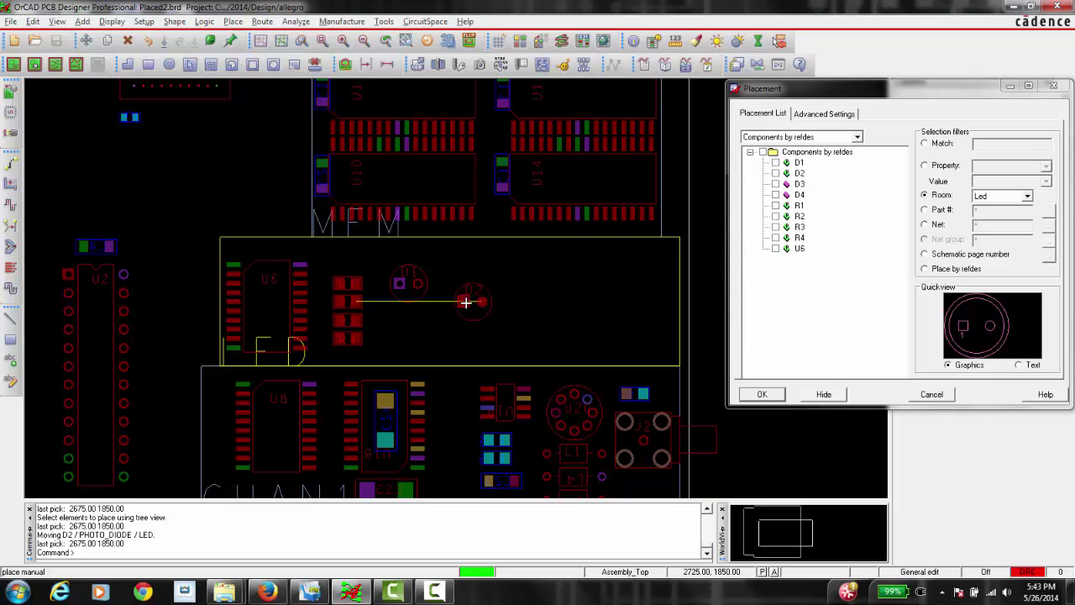
left_click(475, 299)
left_click(775, 184)
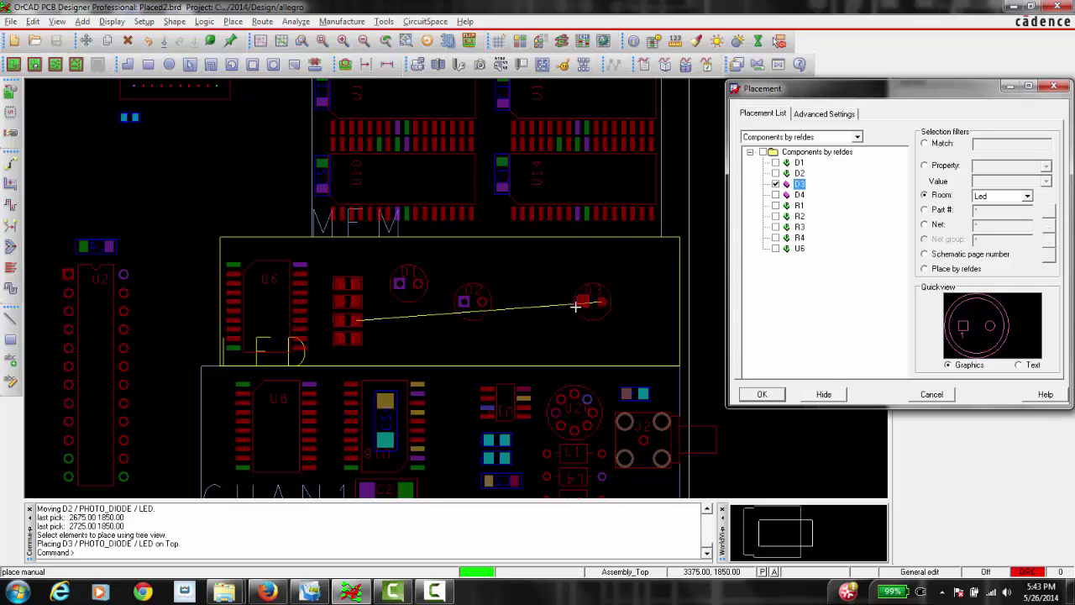
left_click(523, 318)
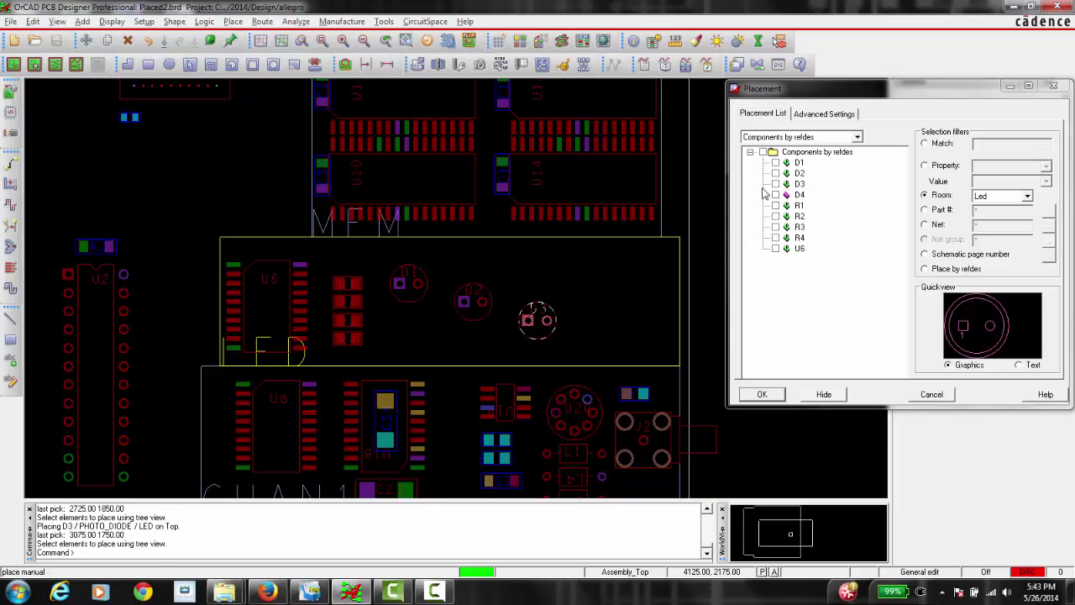
left_click(776, 195)
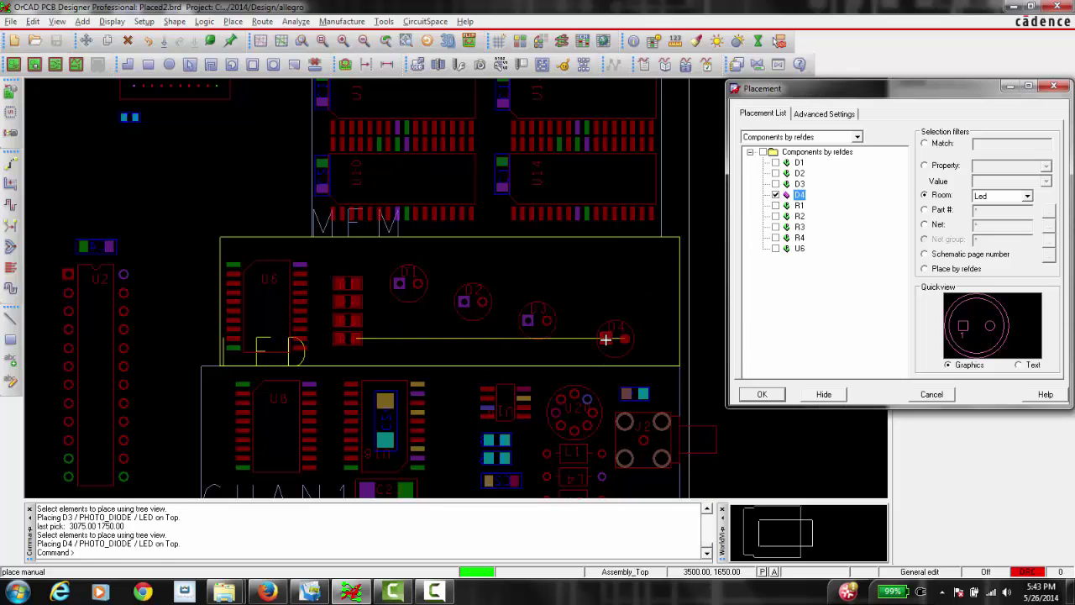
left_click(602, 340)
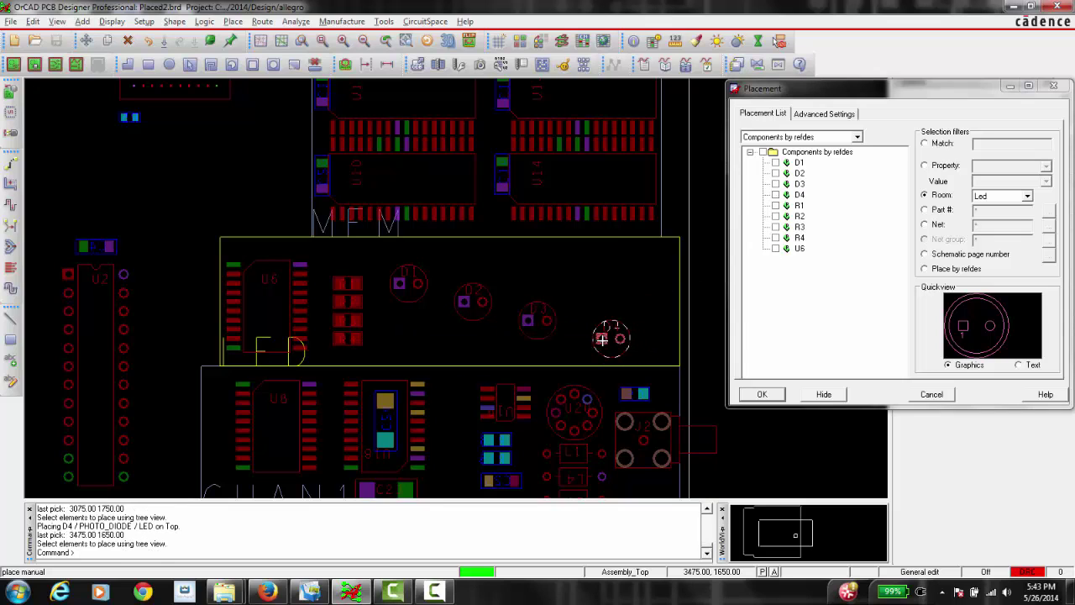
left_click(762, 394)
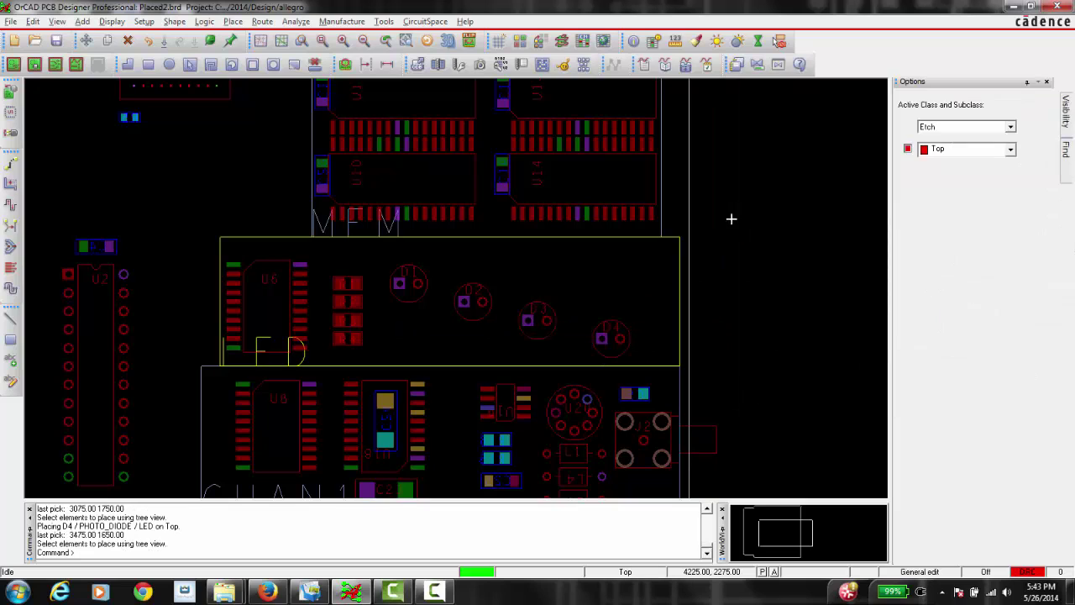
Step: Review the physical constraint set for all layers and the line spacing constraint set in Constraint Manager
left_click(322, 42)
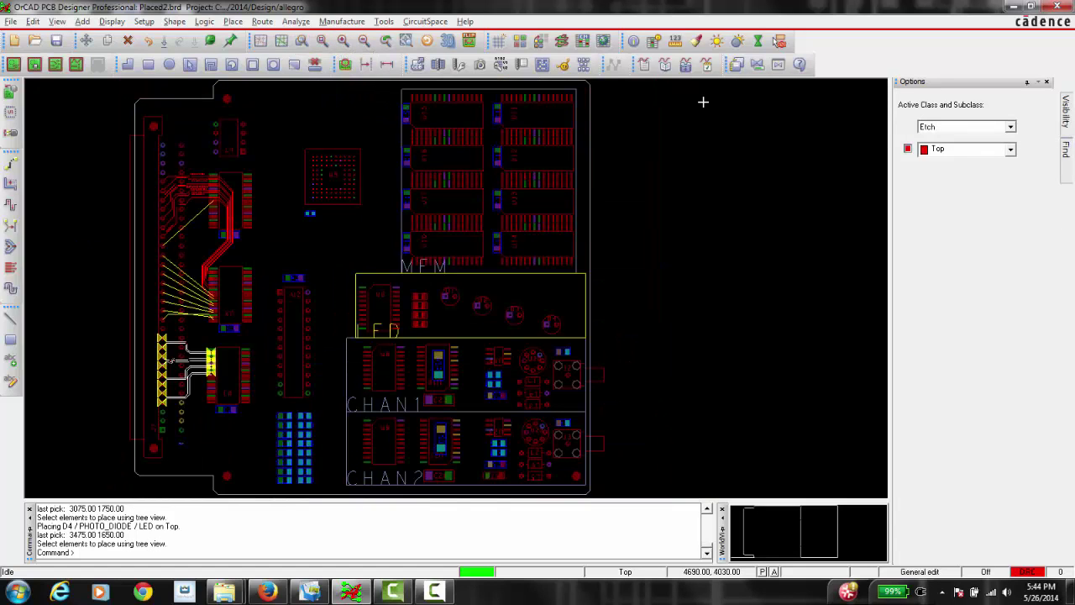
mouse_move(1070, 117)
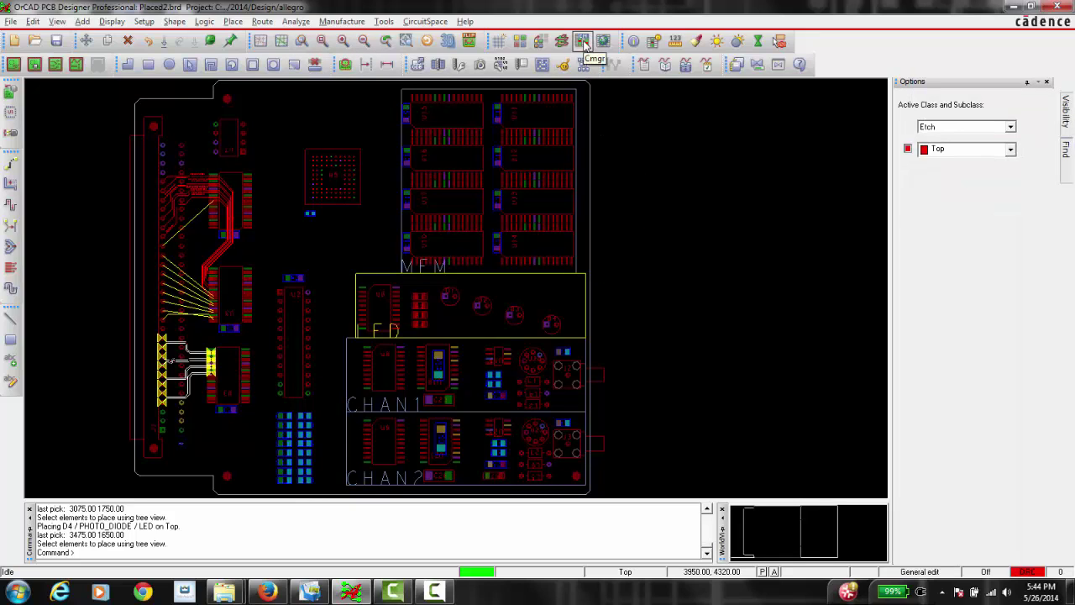
left_click(583, 42)
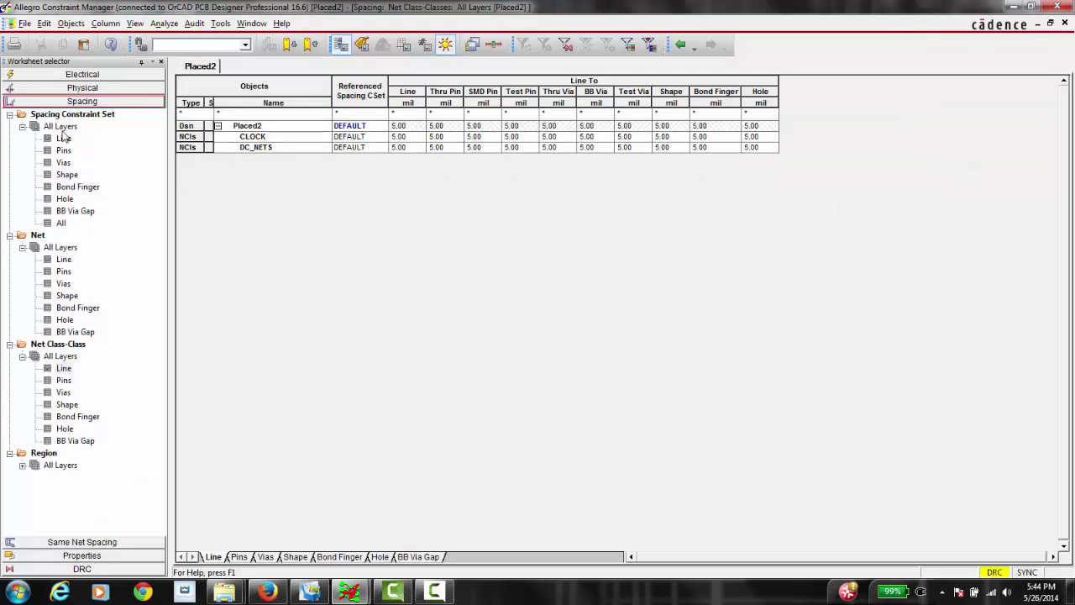
left_click(100, 89)
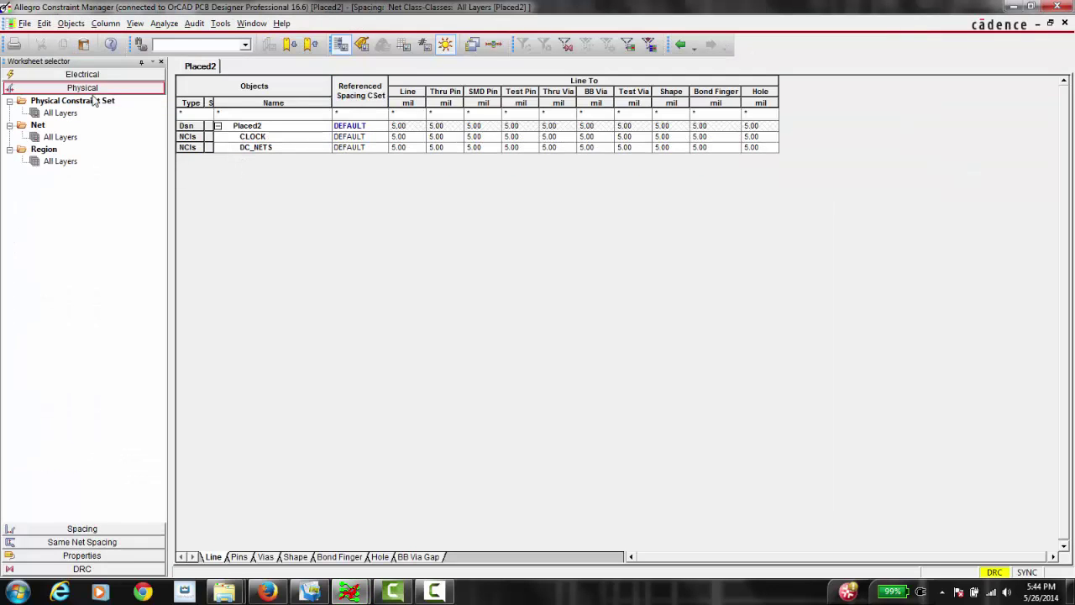
left_click(62, 113)
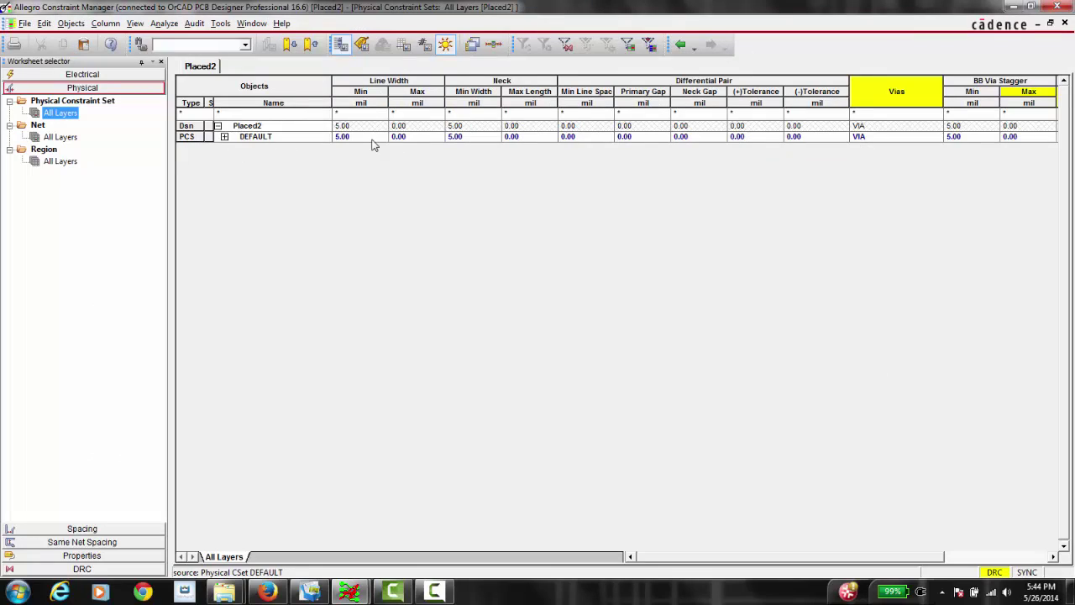
left_click(114, 528)
left_click(65, 138)
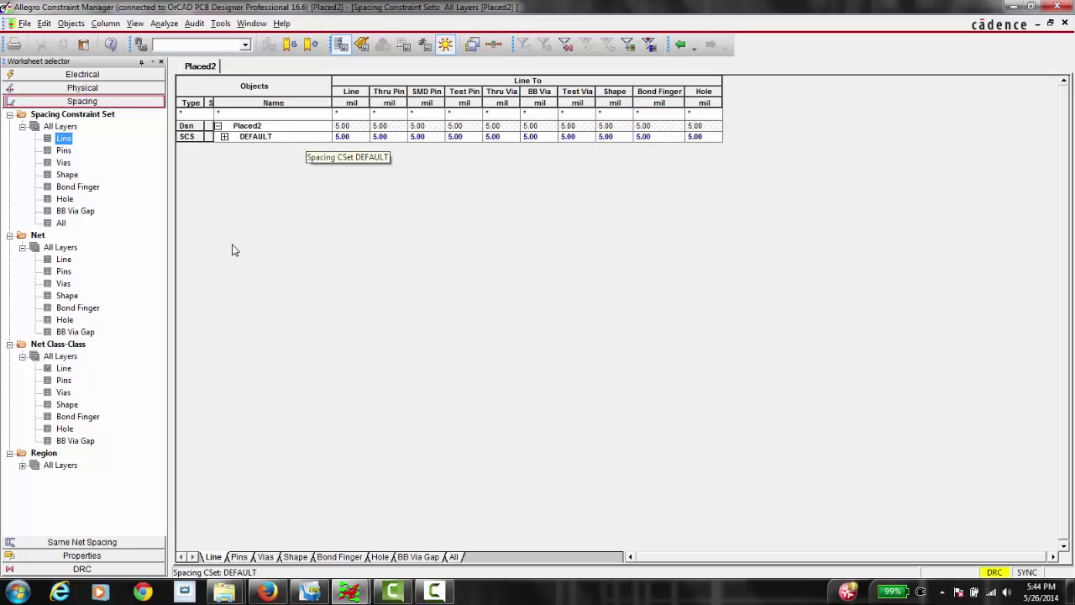
left_click(26, 23)
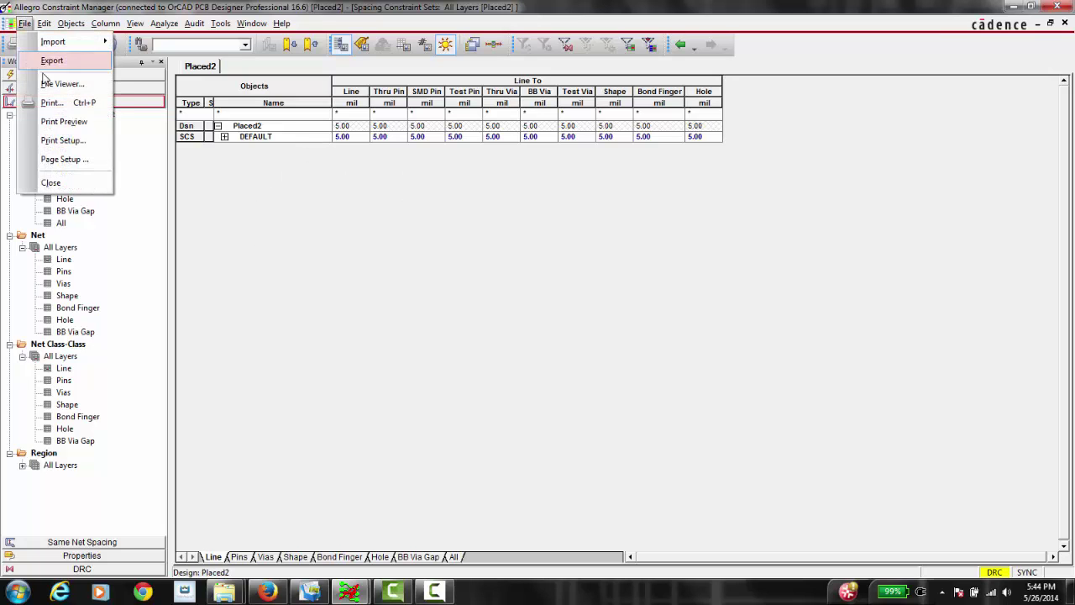
left_click(48, 180)
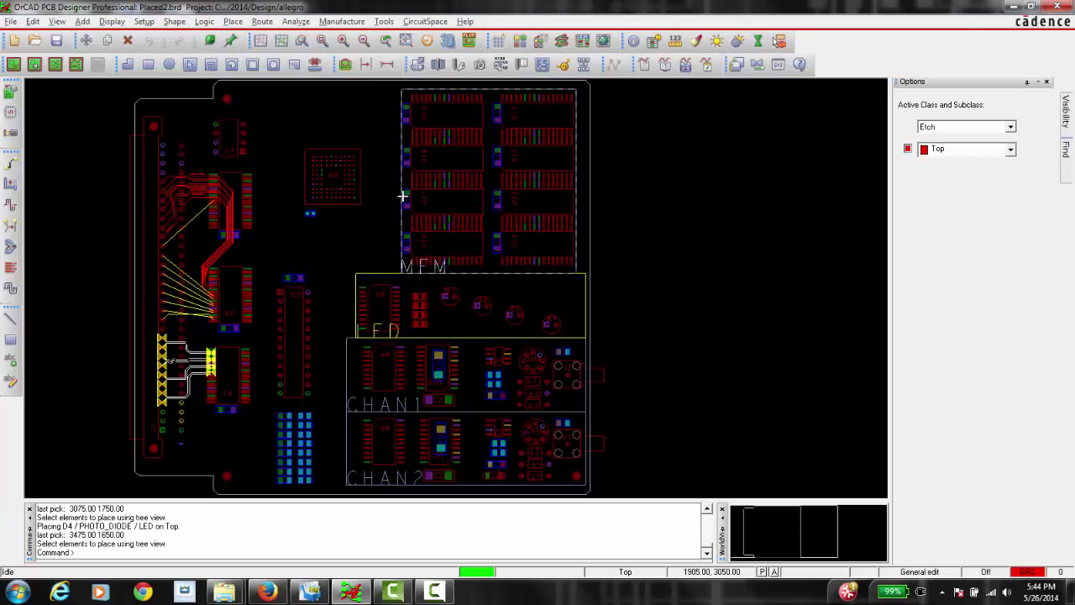
Step: Import the technology file 6_Layer_HighSpeed_CNS.tcf into the board with DRC and shape updating enabled
left_click(12, 21)
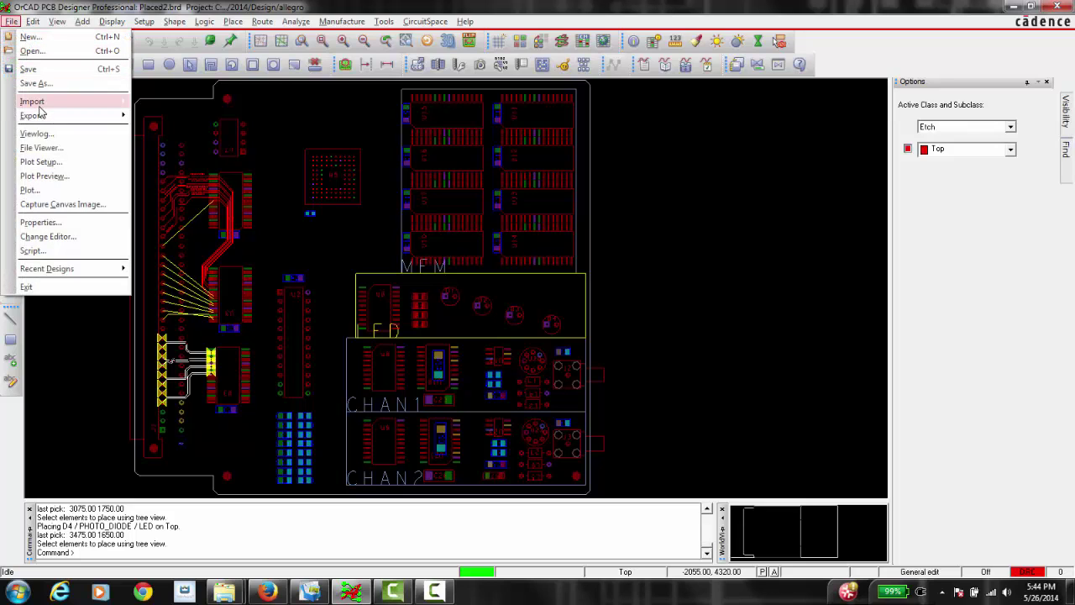
mouse_move(38, 101)
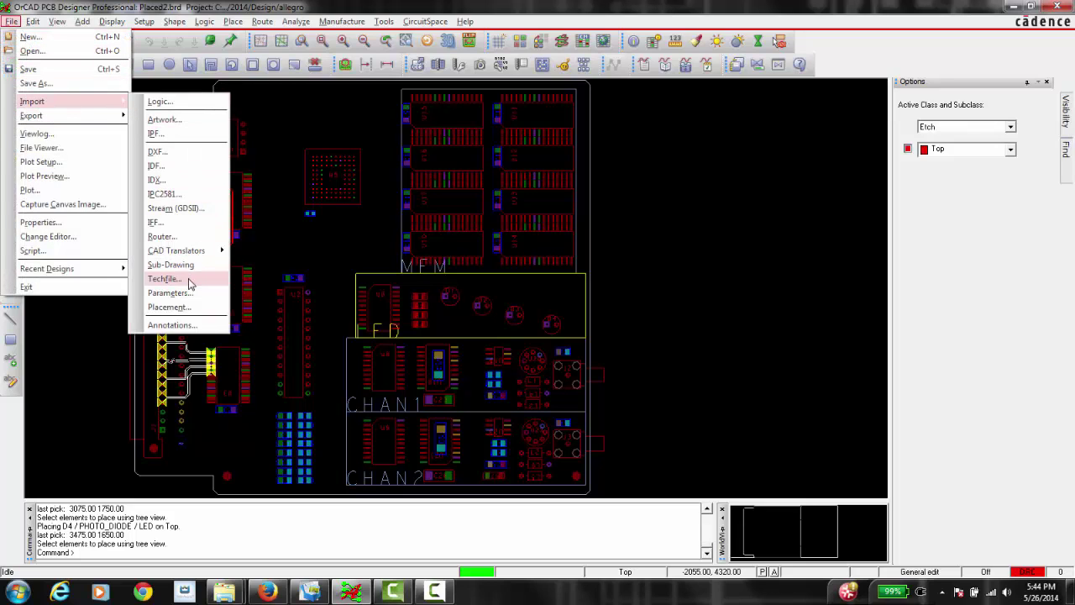
left_click(166, 278)
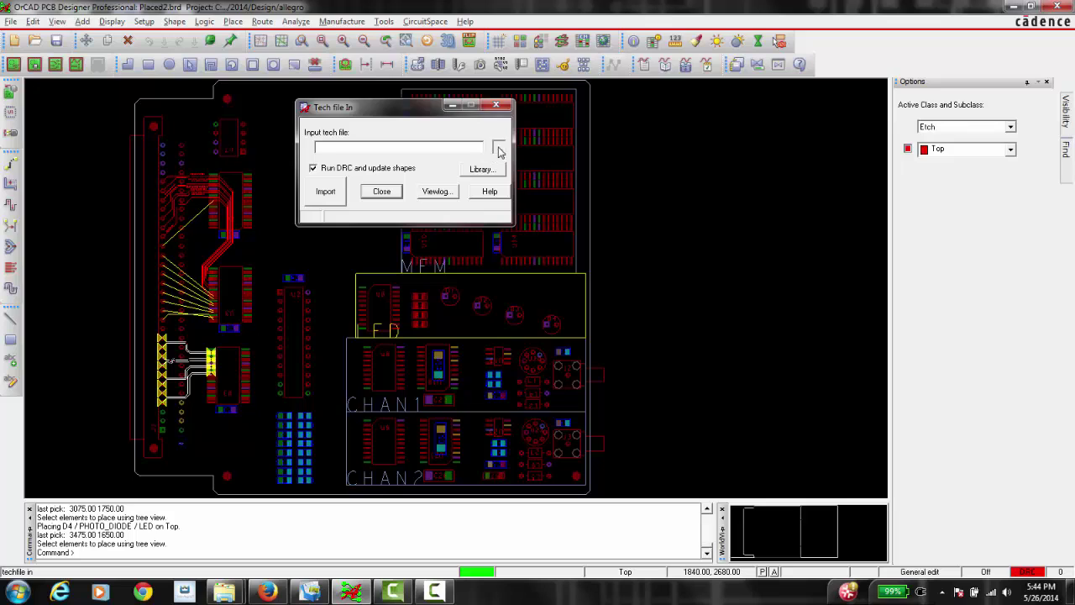
left_click(499, 150)
left_click(390, 210)
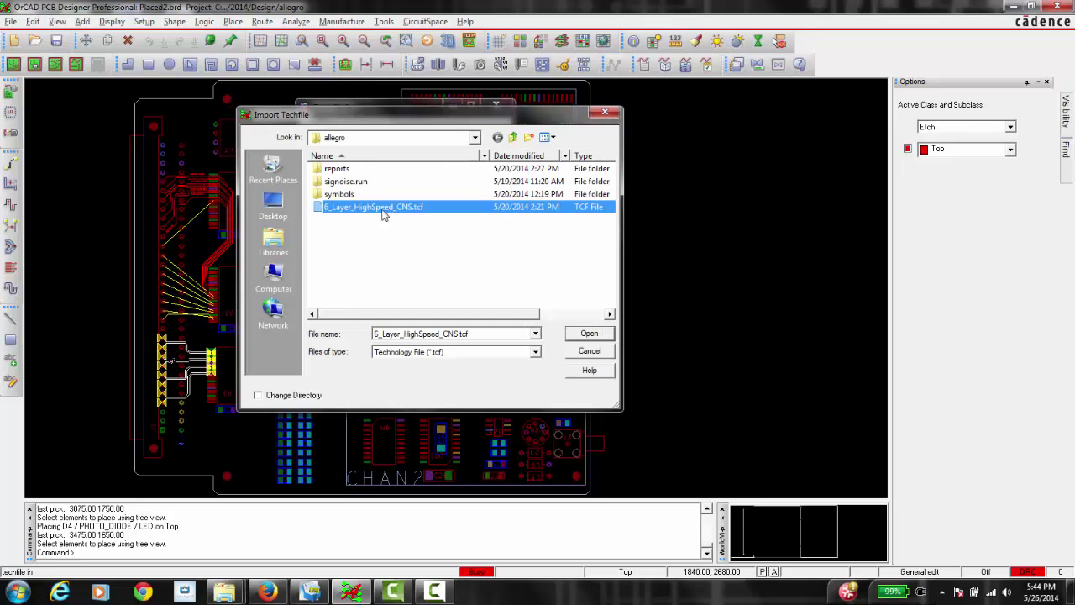
left_click(586, 333)
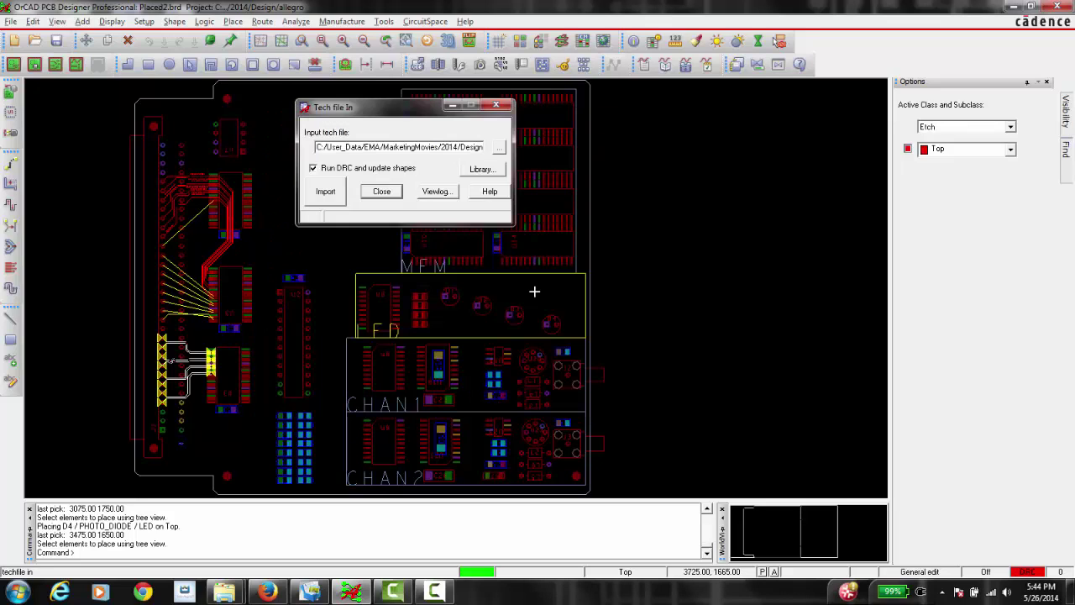
left_click(326, 192)
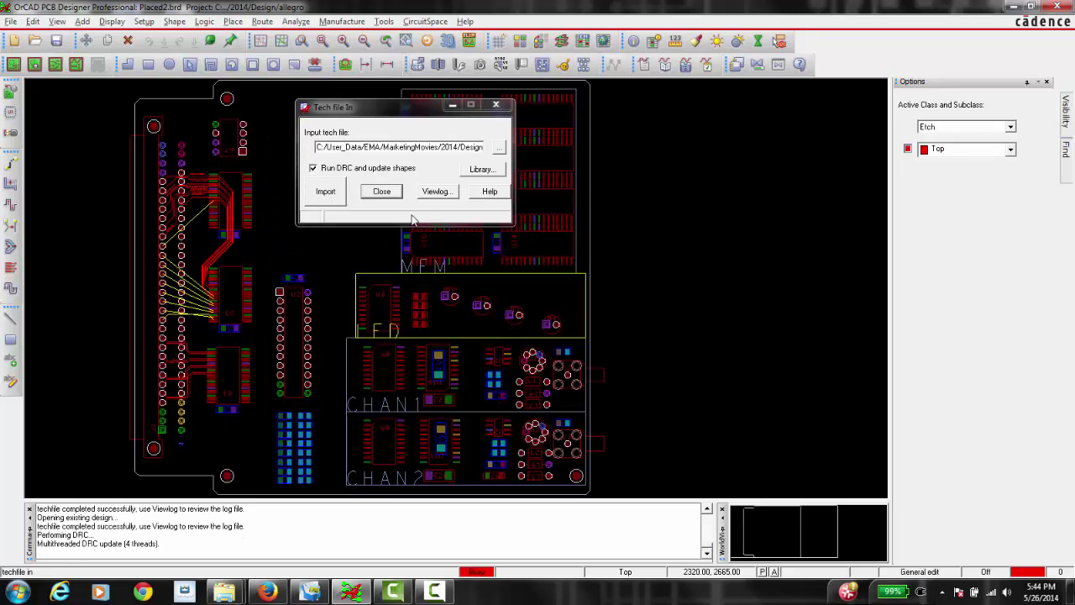
left_click(381, 191)
Step: Import the parameter file ColorLayer.prm into the board
left_click(12, 21)
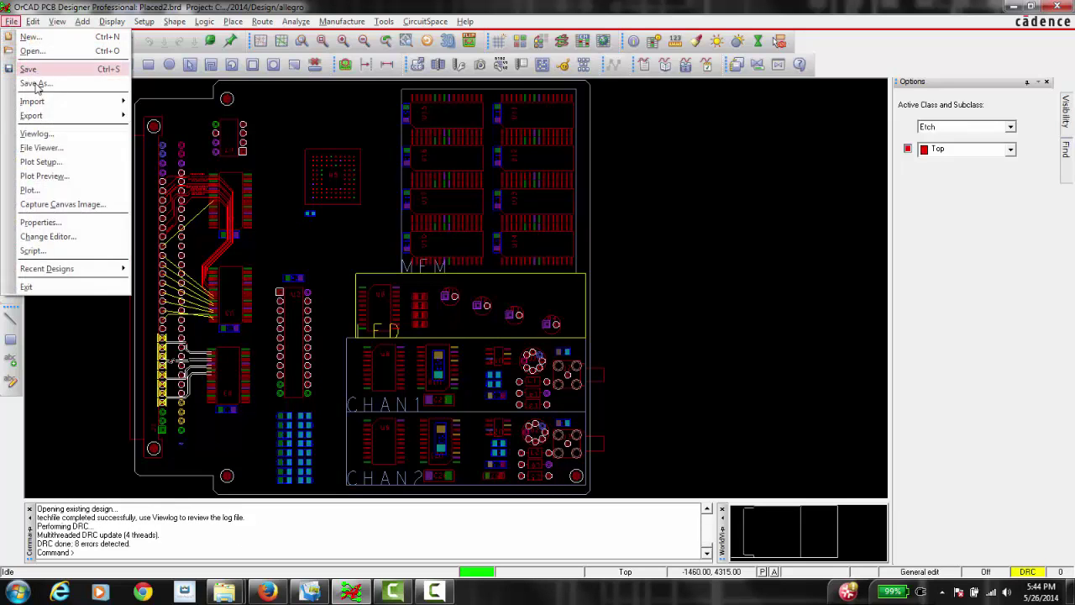
mouse_move(42, 103)
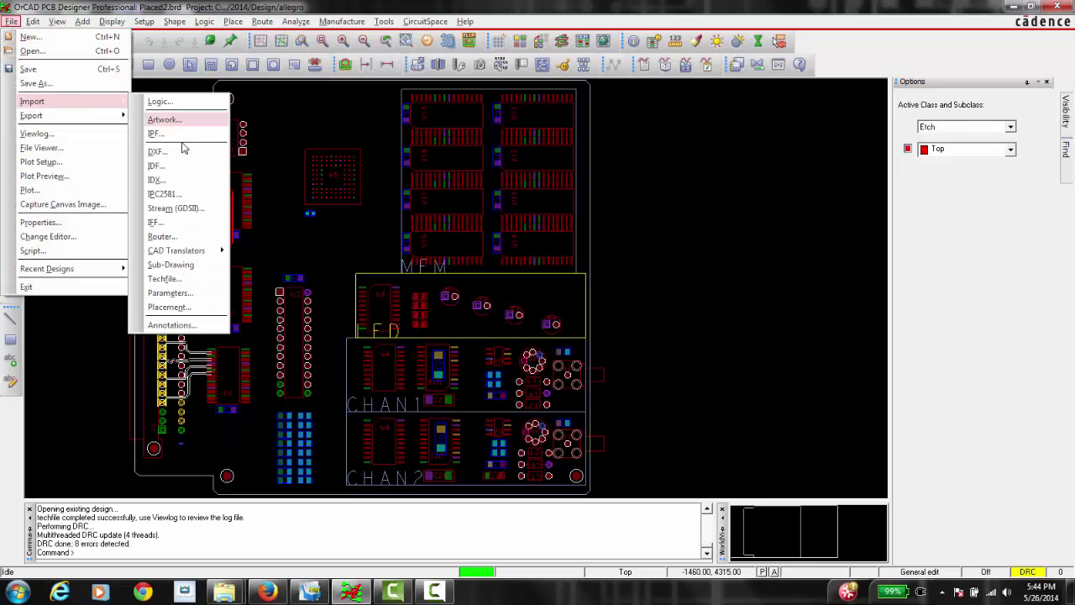
left_click(180, 299)
left_click(479, 166)
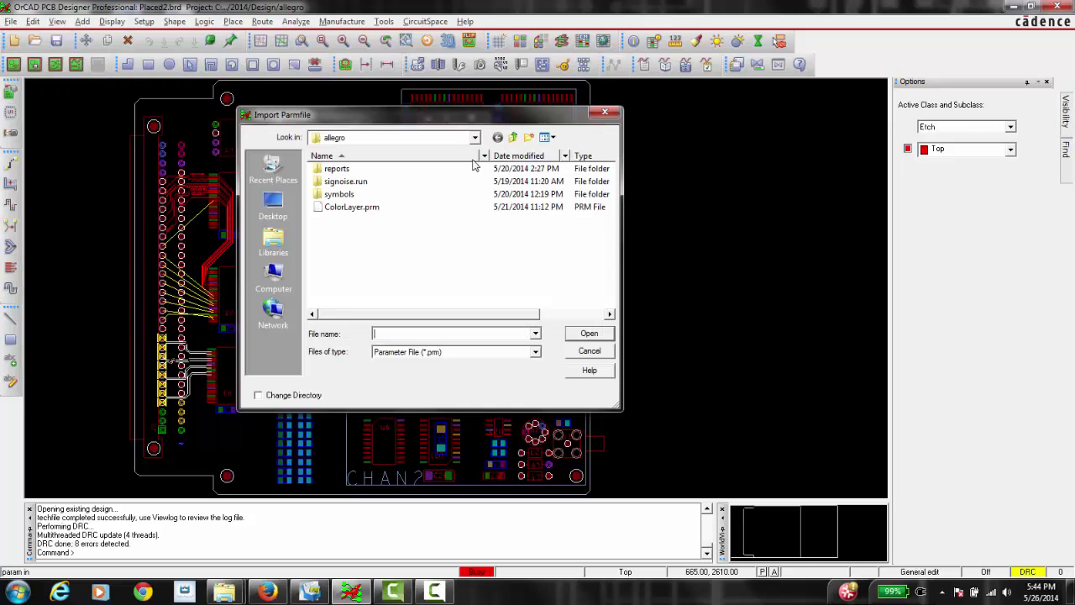
left_click(344, 207)
left_click(588, 335)
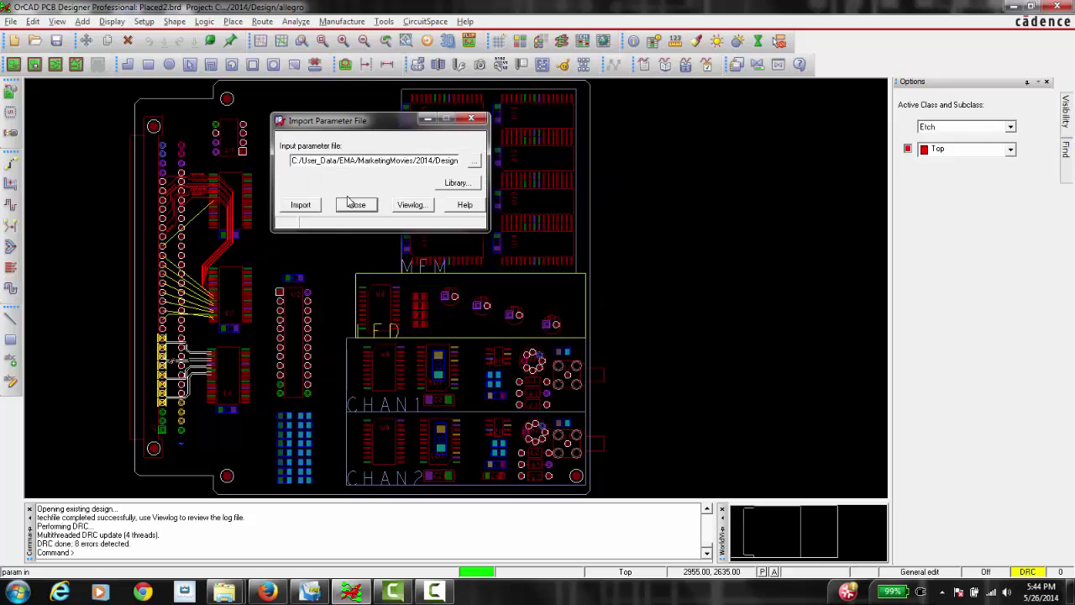
left_click(301, 206)
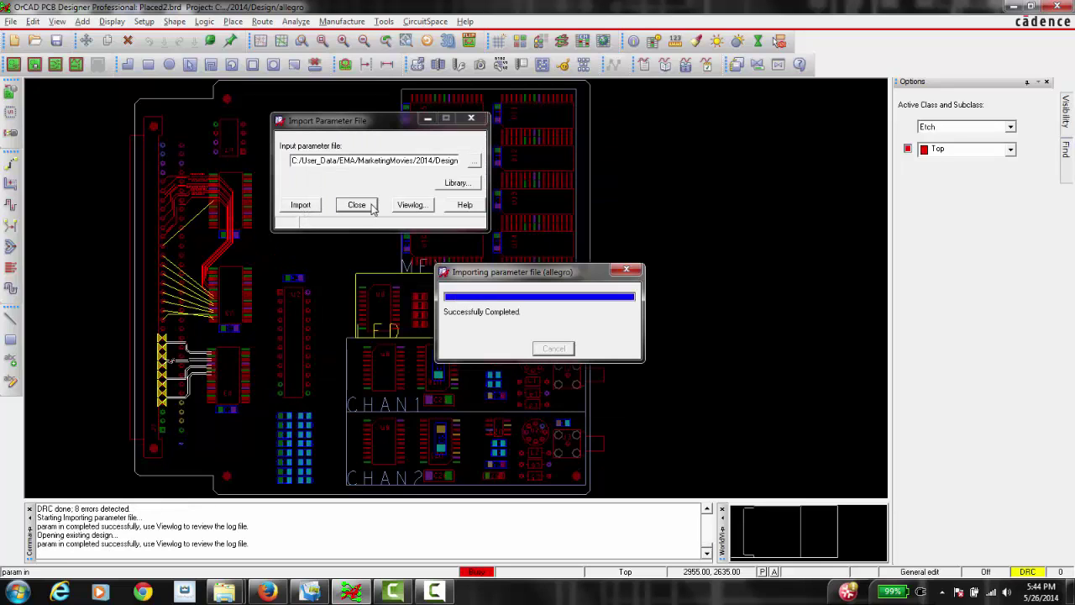
left_click(372, 208)
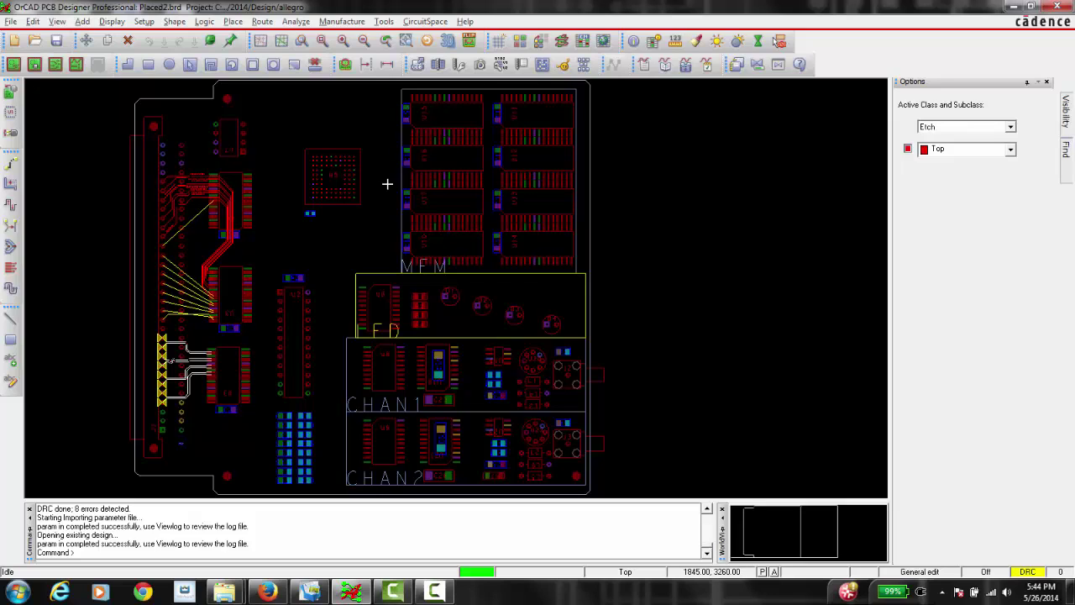
Step: In Constraint Manager, assign the electrical constraint set DP to differential pairs DP_C_DAT0 to DP_C_DAT7 and review the nets' total etch length constraints
left_click(582, 40)
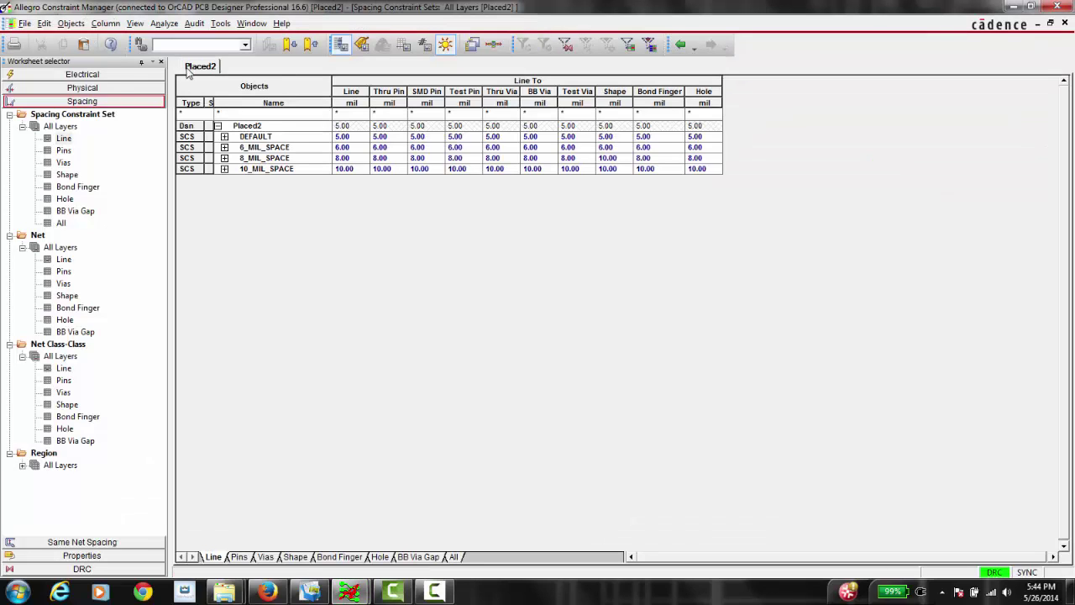
left_click(121, 75)
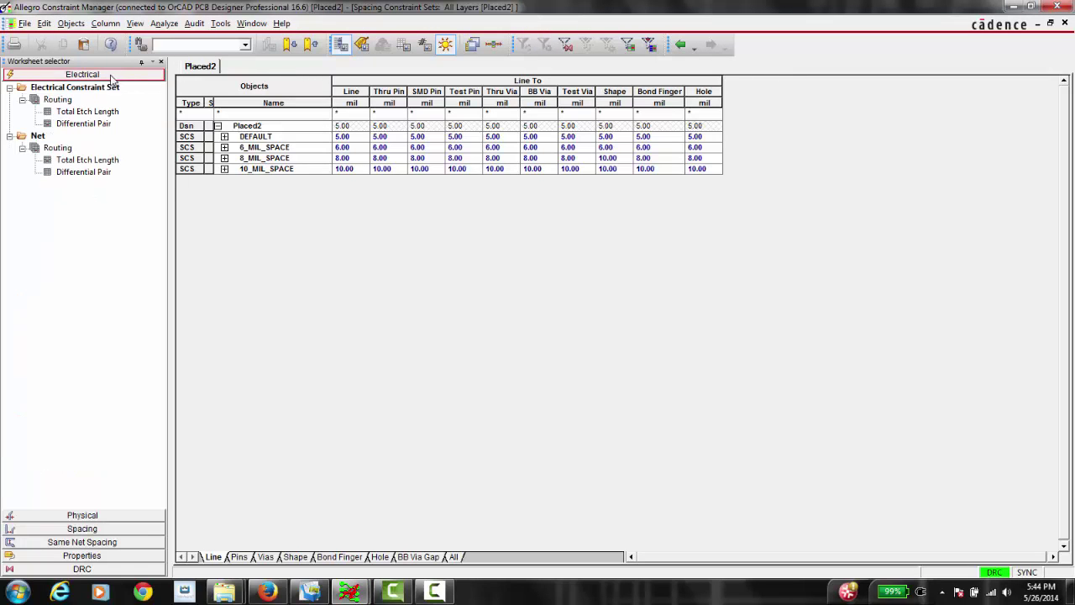
left_click(76, 124)
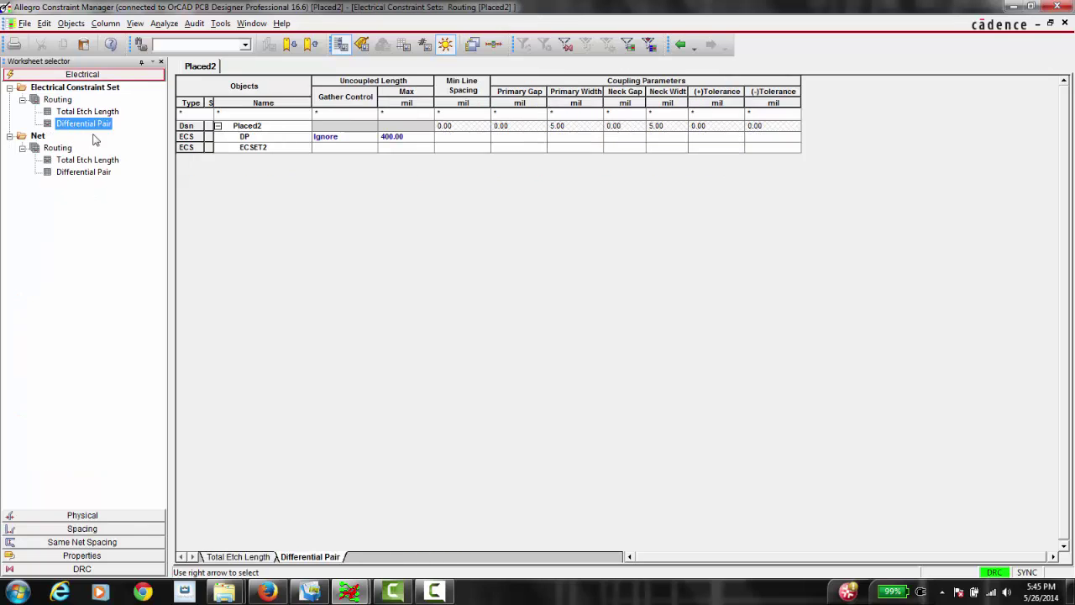
left_click(116, 171)
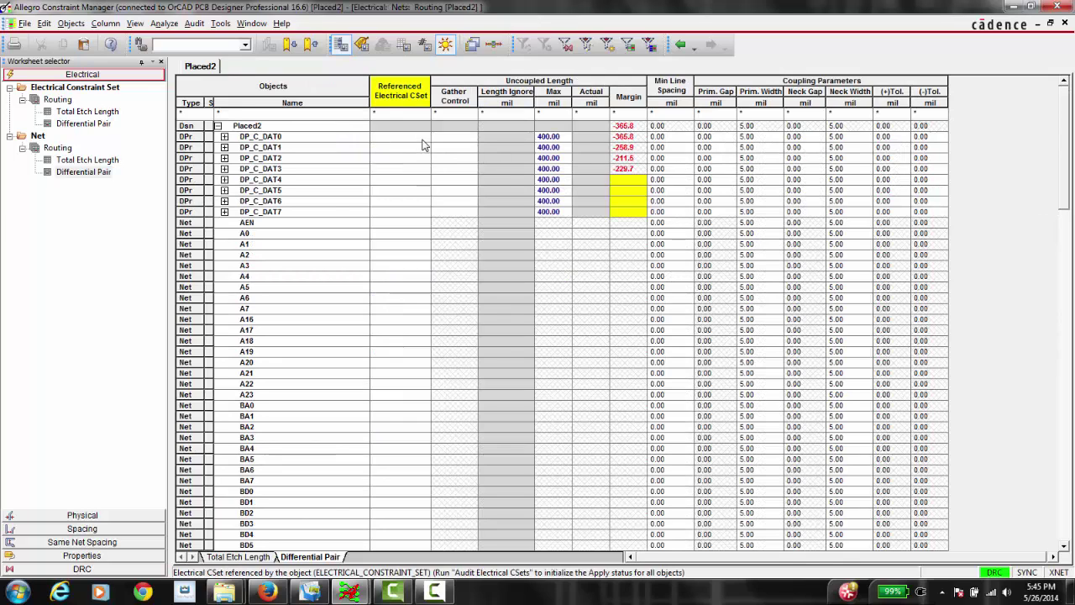
left_click_drag(424, 141, 419, 214)
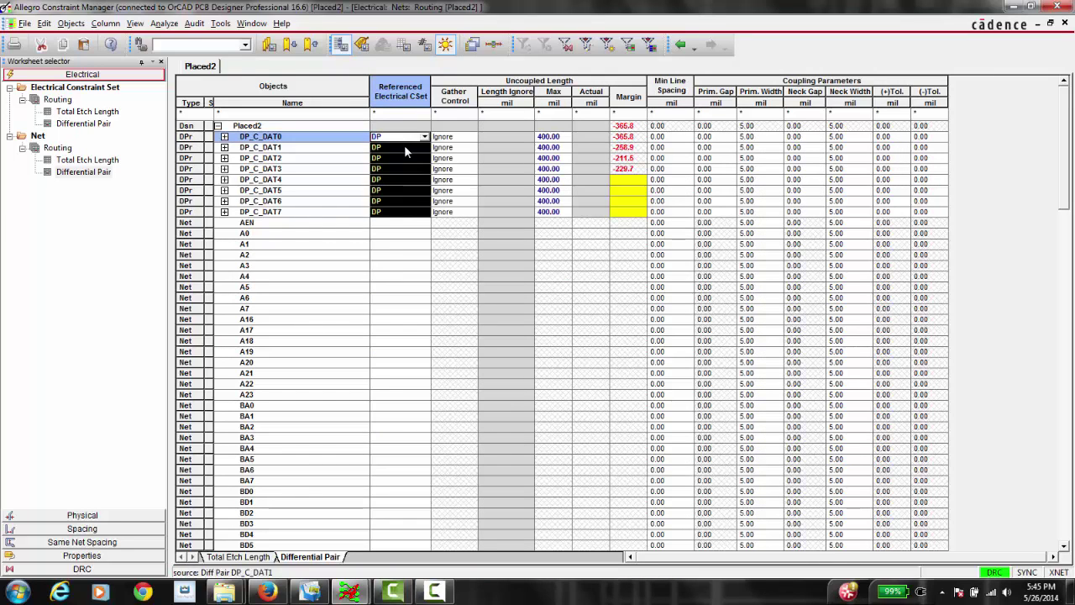
left_click(87, 161)
left_click_drag(1066, 143, 1061, 302)
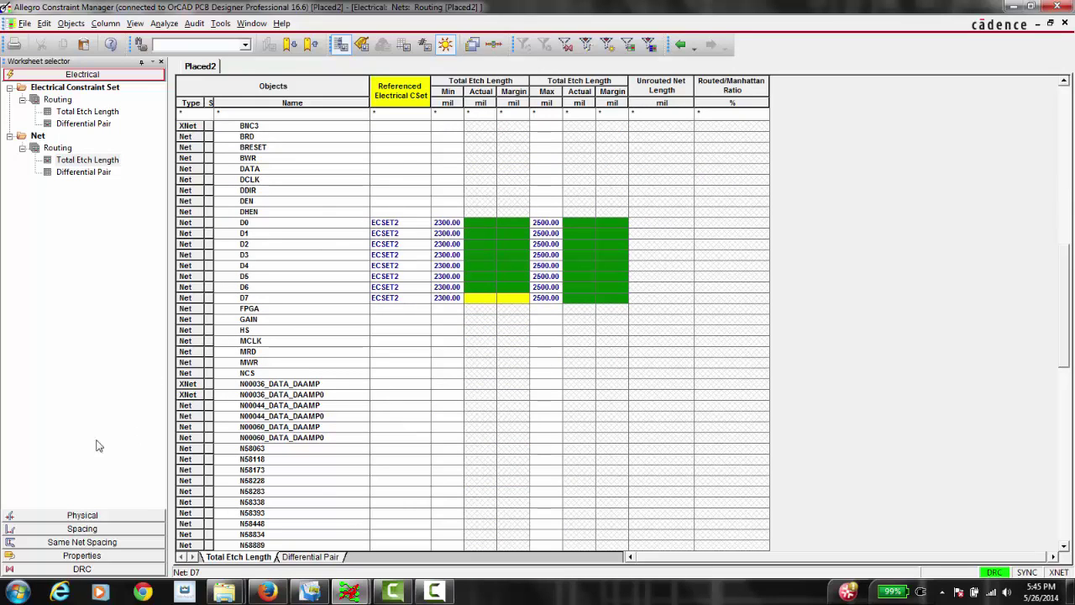
Step: Review the physical constraint sets and assign 6_MIL_LINE to the CLOCK_PH net class
left_click(82, 514)
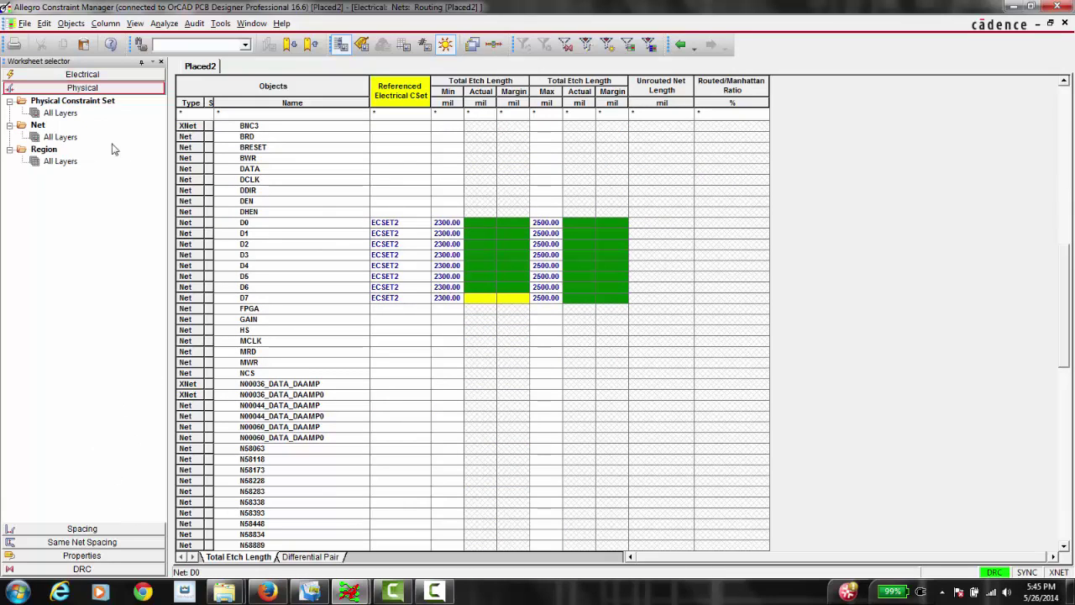
left_click(60, 114)
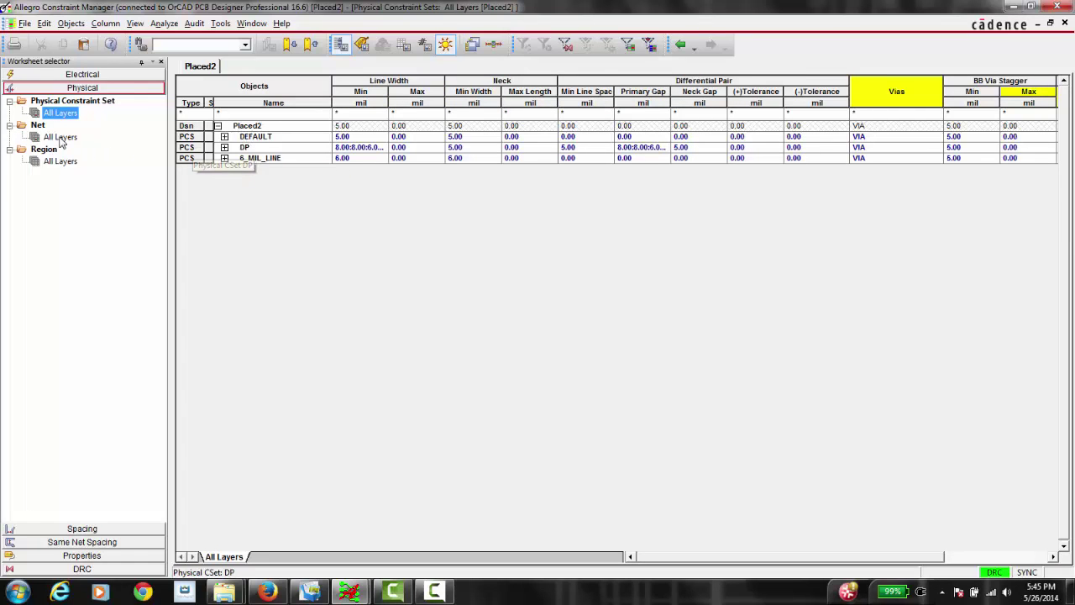
left_click(59, 136)
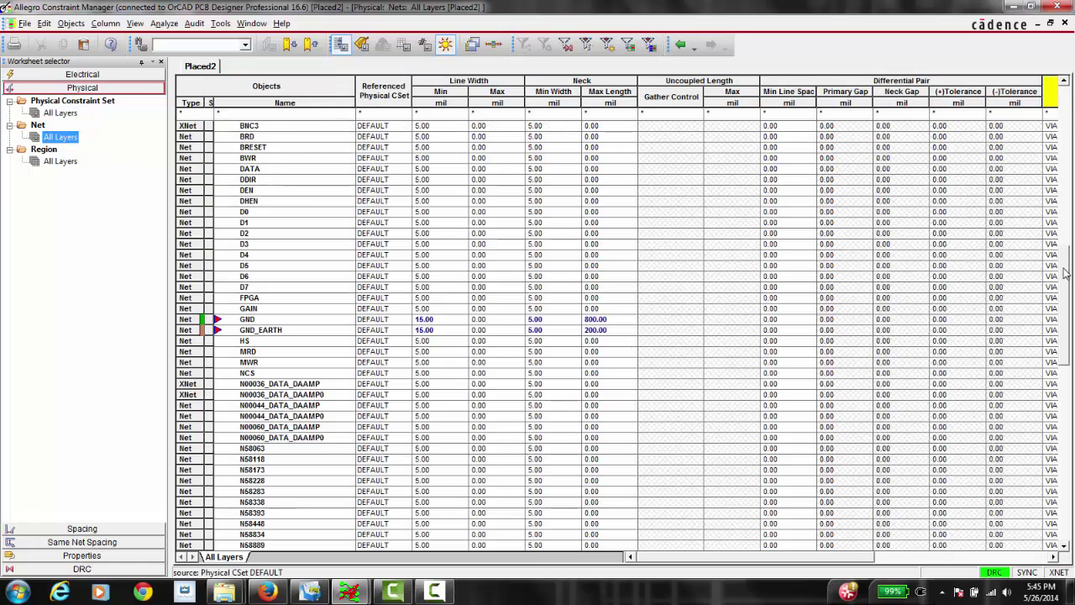
scroll(1064, 272, "up", 15)
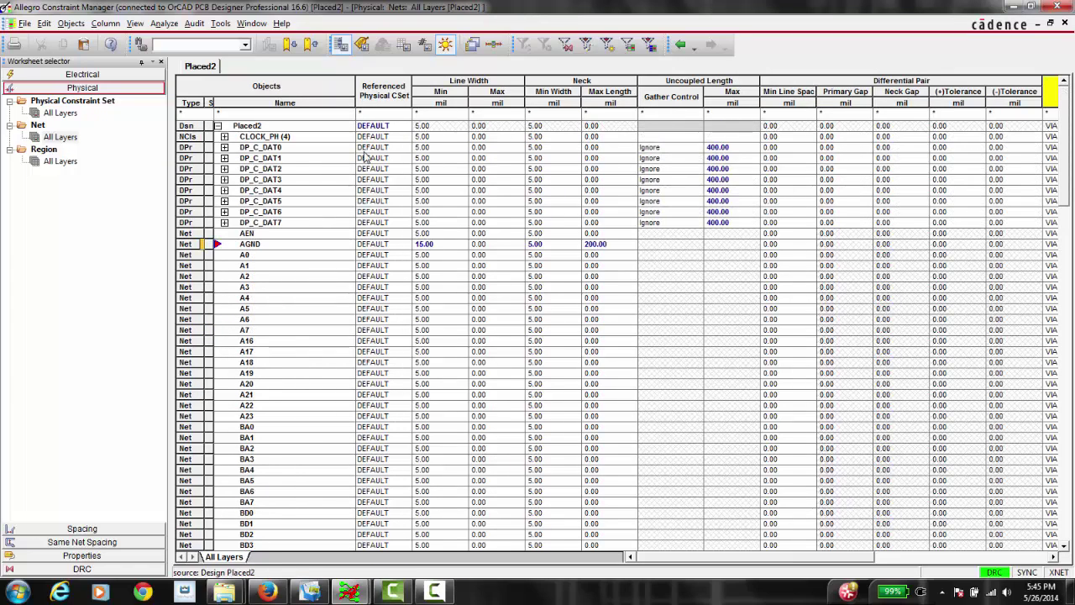
left_click(401, 137)
left_click(404, 137)
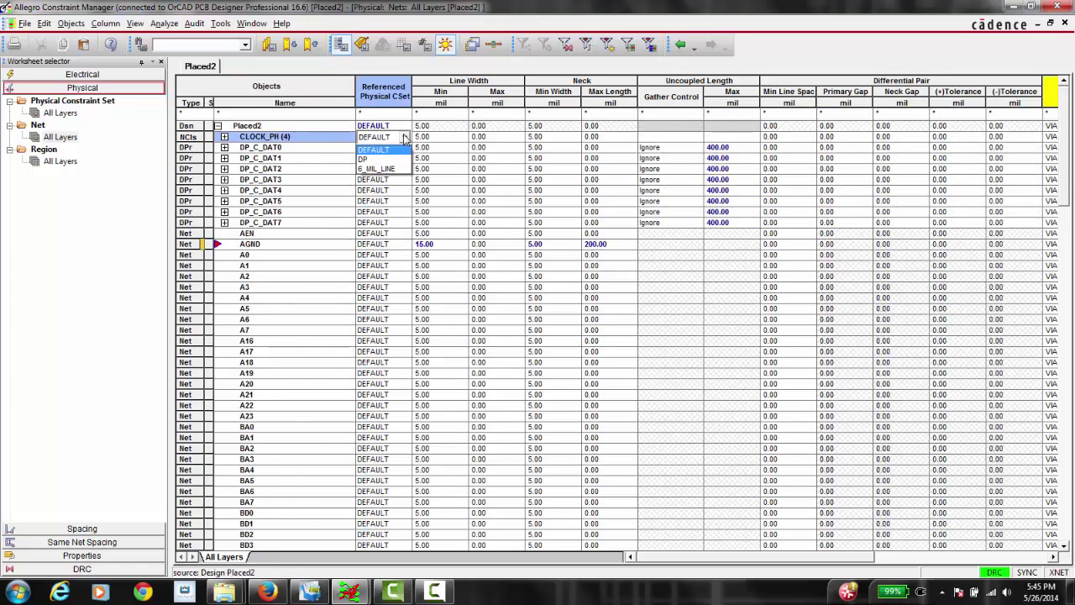
left_click(390, 168)
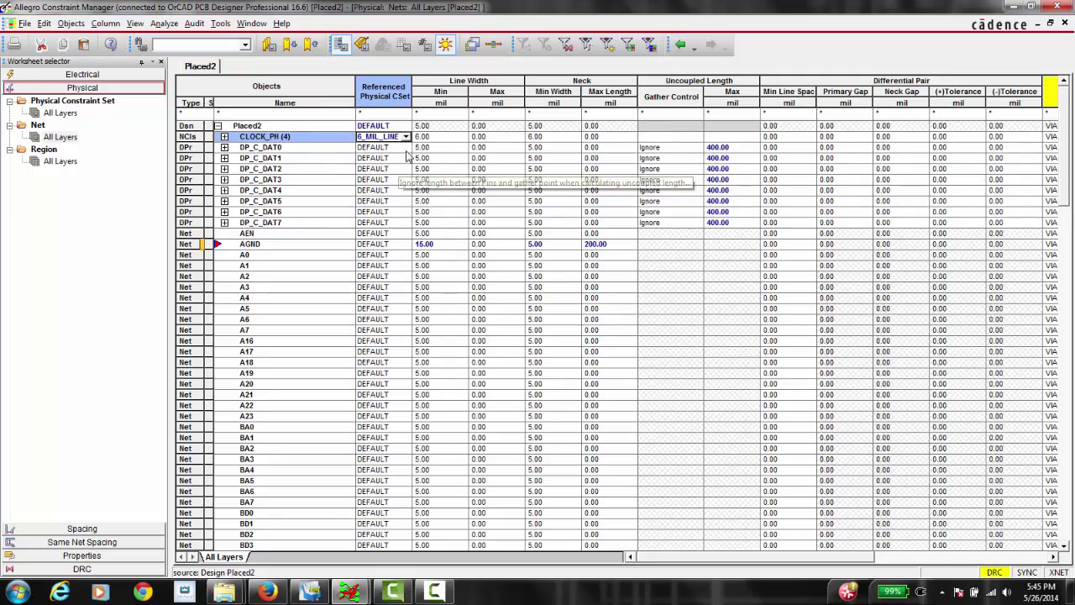
Step: Assign the physical constraint set DP to differential pairs DP_C_DAT0 to DP_C_DAT7
left_click_drag(406, 148, 406, 228)
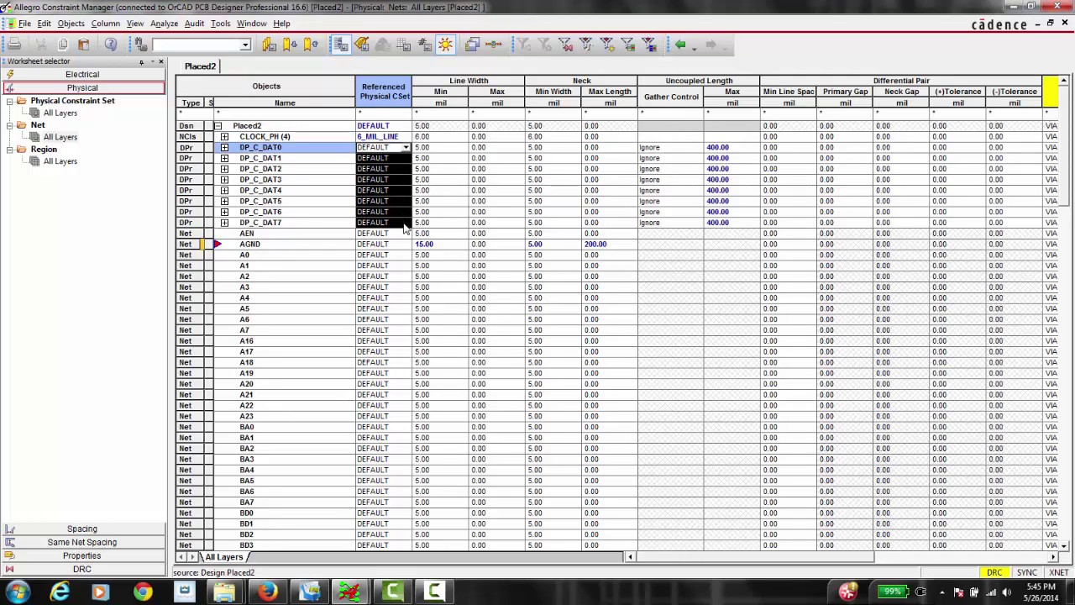
left_click(405, 147)
left_click(388, 163)
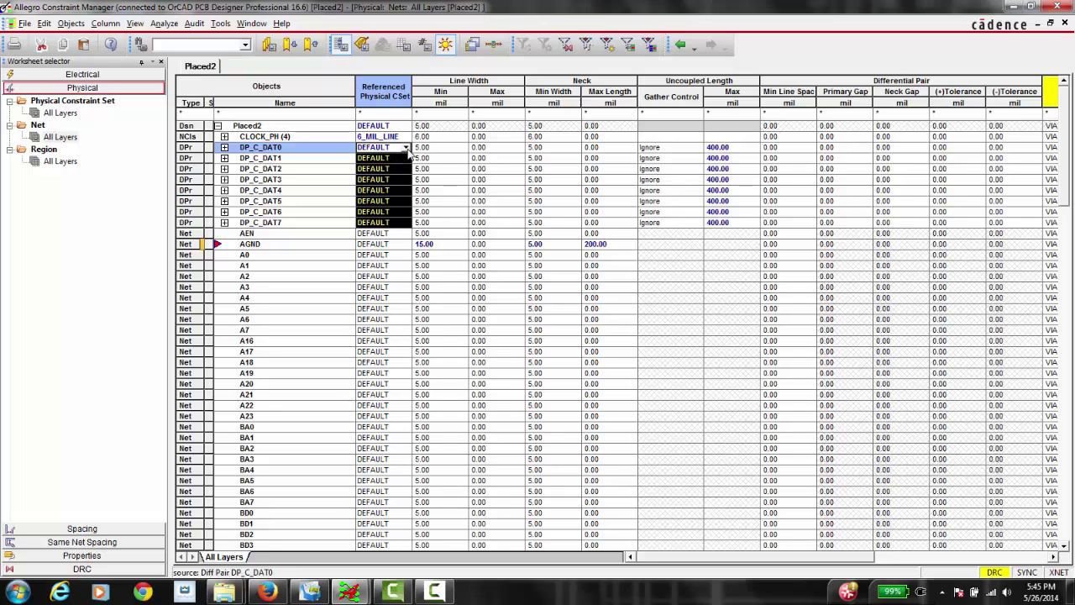
left_click(405, 147)
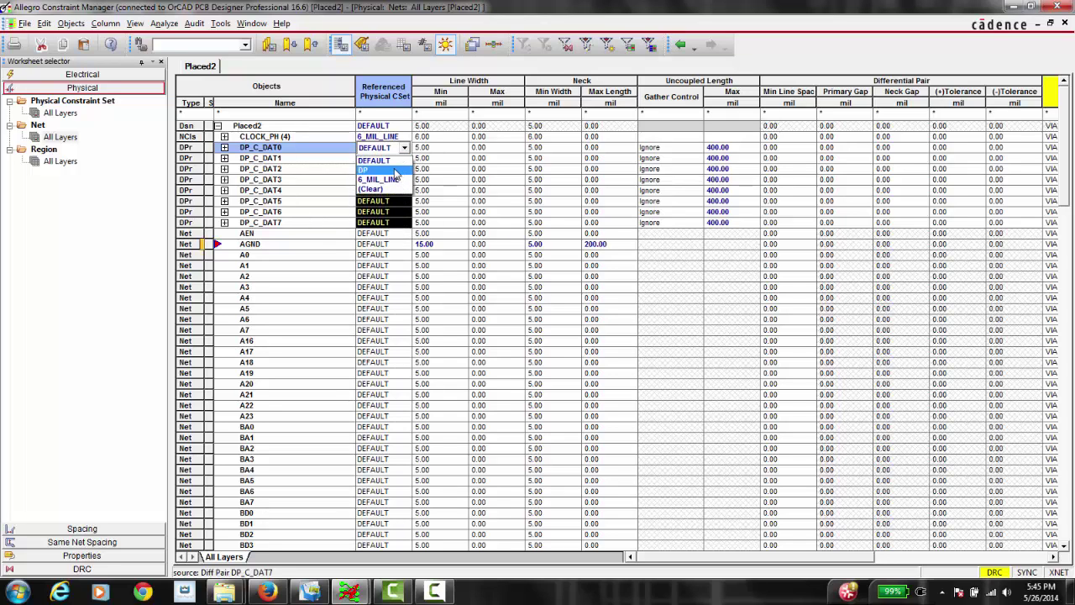
left_click(396, 171)
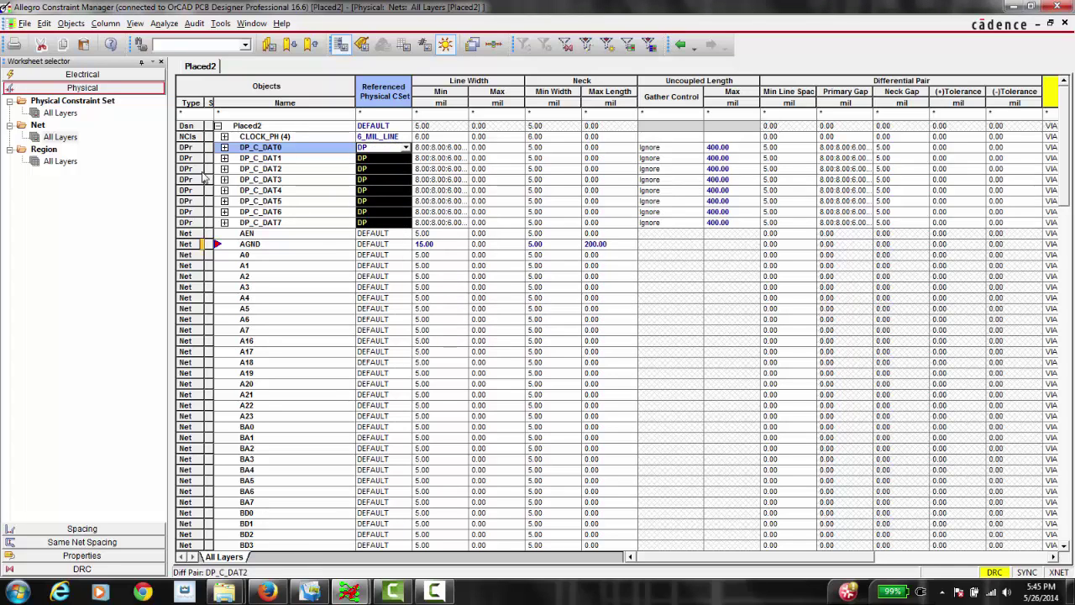
Step: Review the line spacing constraint sets and assign 6_MIL_SPACE to the CLOCK net class
left_click(112, 529)
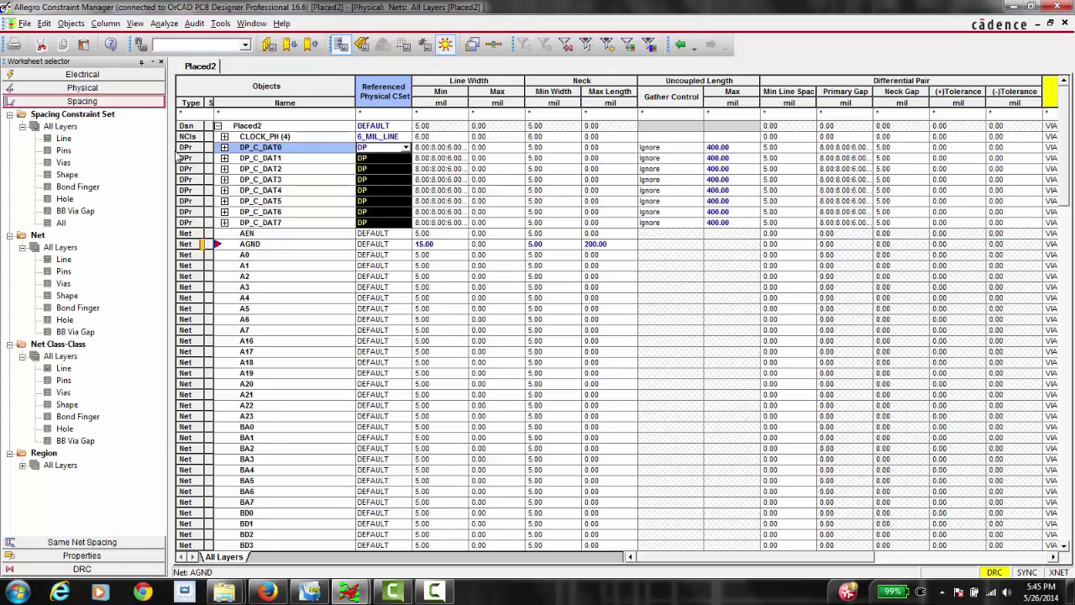
left_click(63, 138)
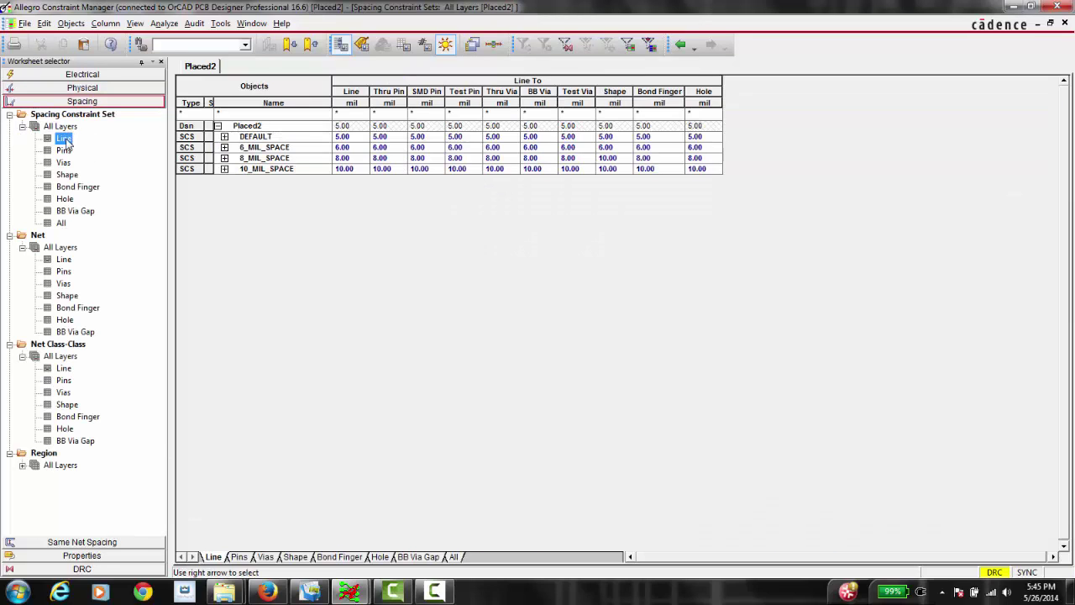
left_click(64, 258)
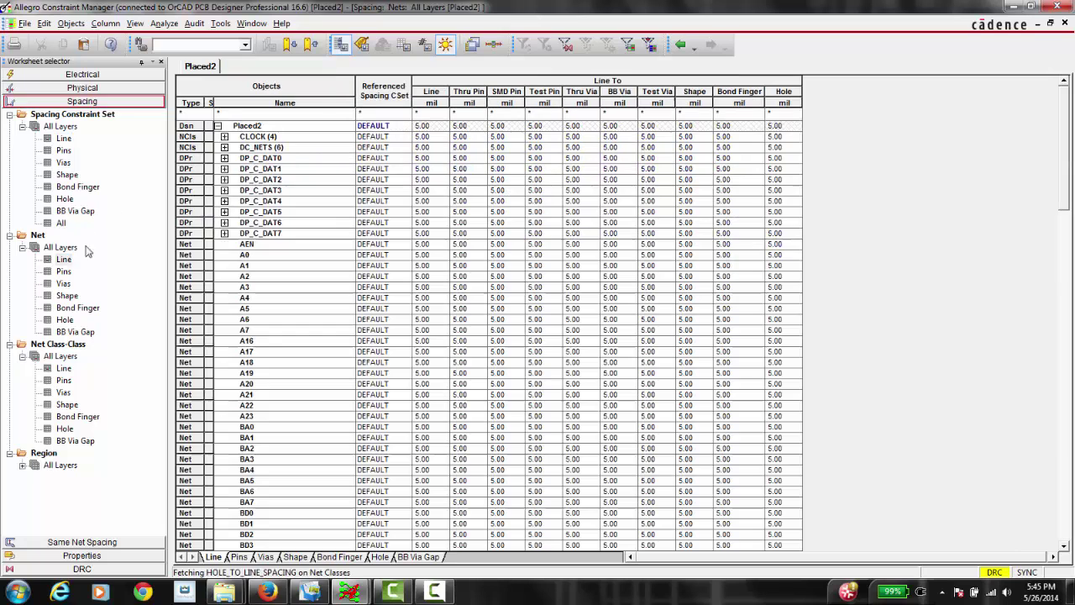
left_click(404, 138)
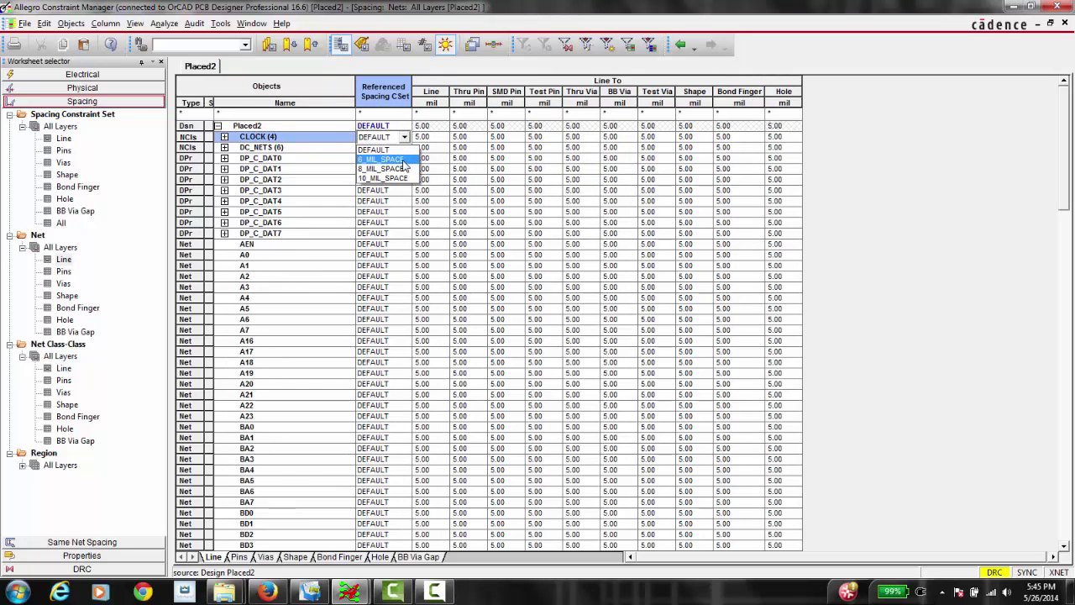
left_click(394, 159)
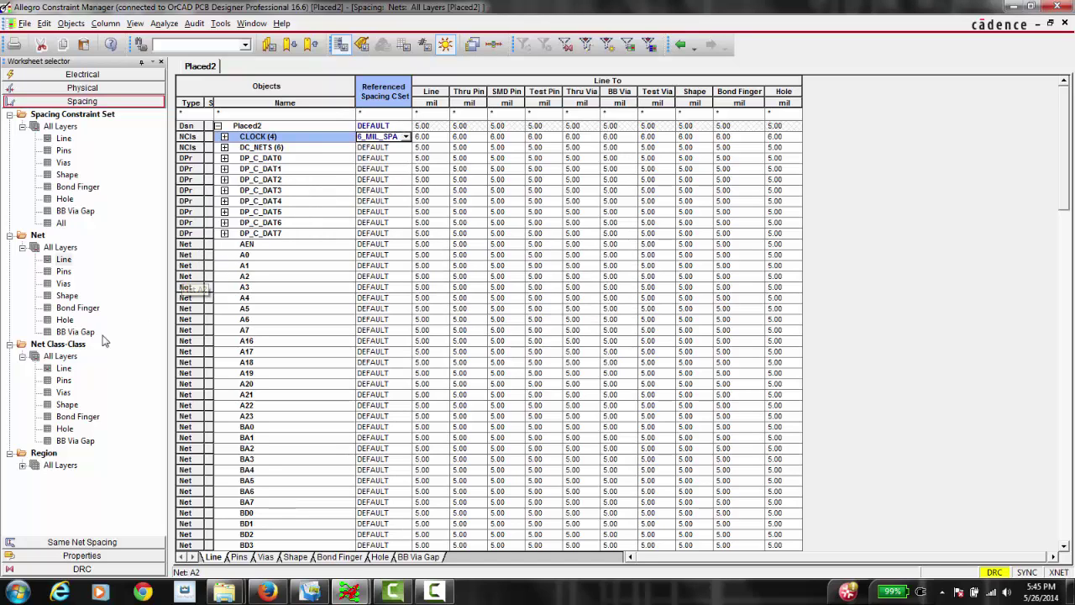
Step: Create a spacing class-class relationship between the CLOCK and DC_NETS net classes
left_click(63, 369)
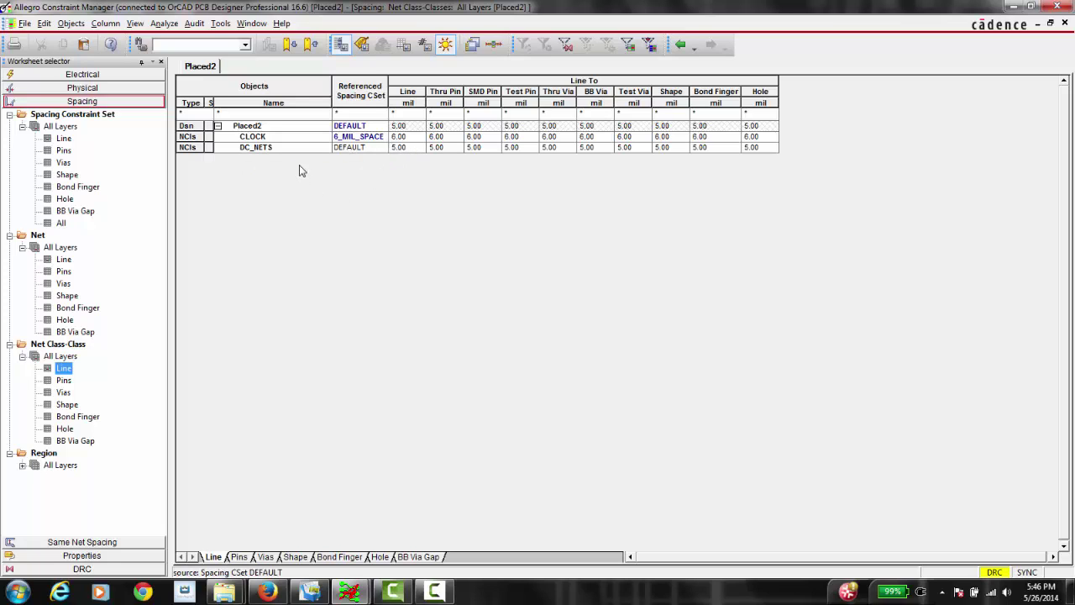
left_click(300, 139)
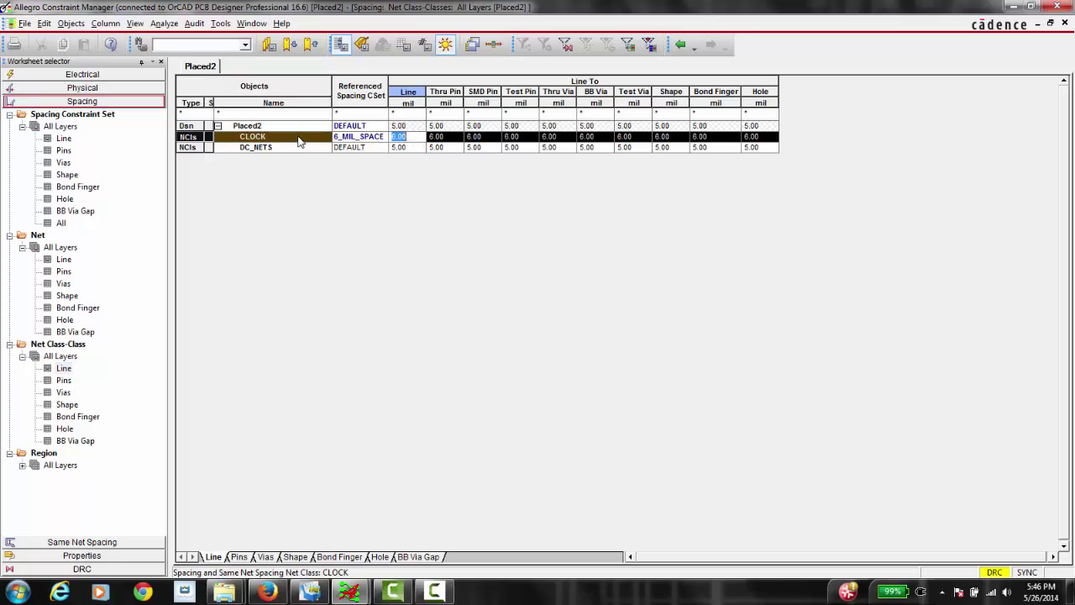
right_click(298, 141)
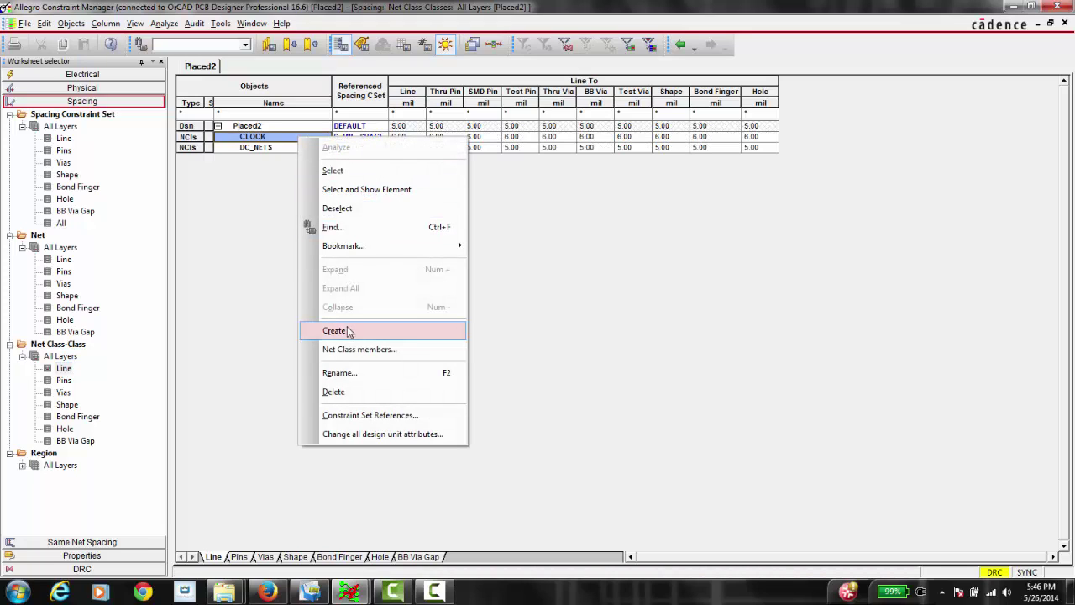
mouse_move(350, 334)
left_click(538, 333)
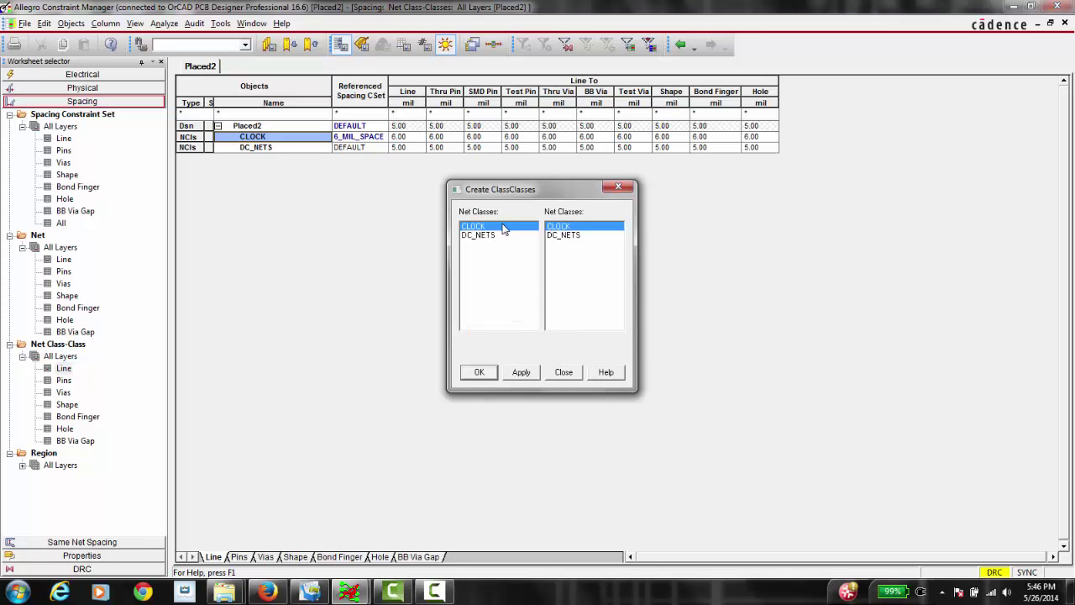
left_click(566, 235)
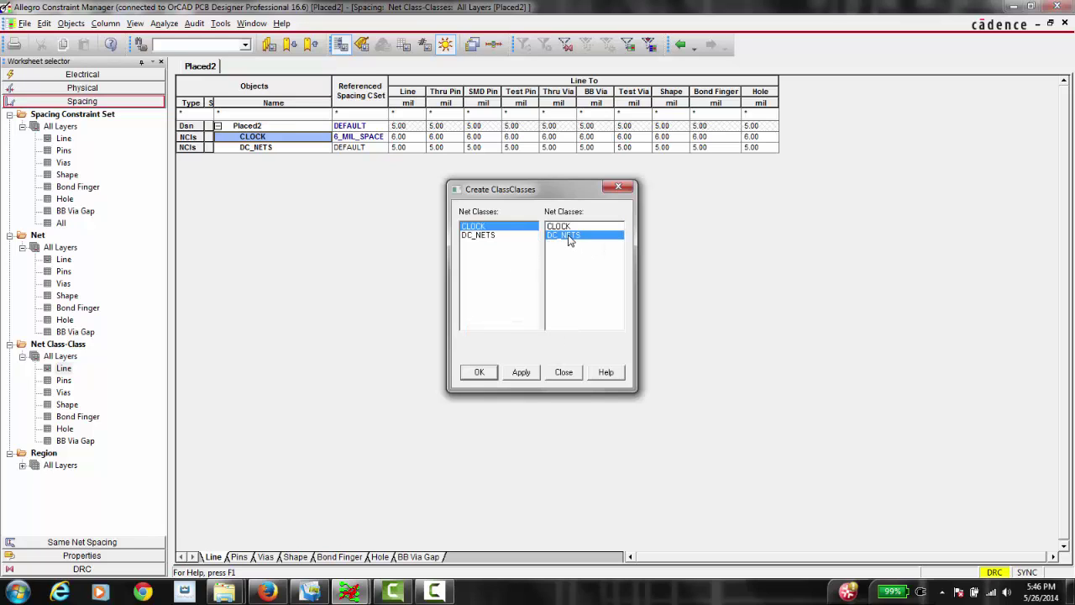
left_click(483, 377)
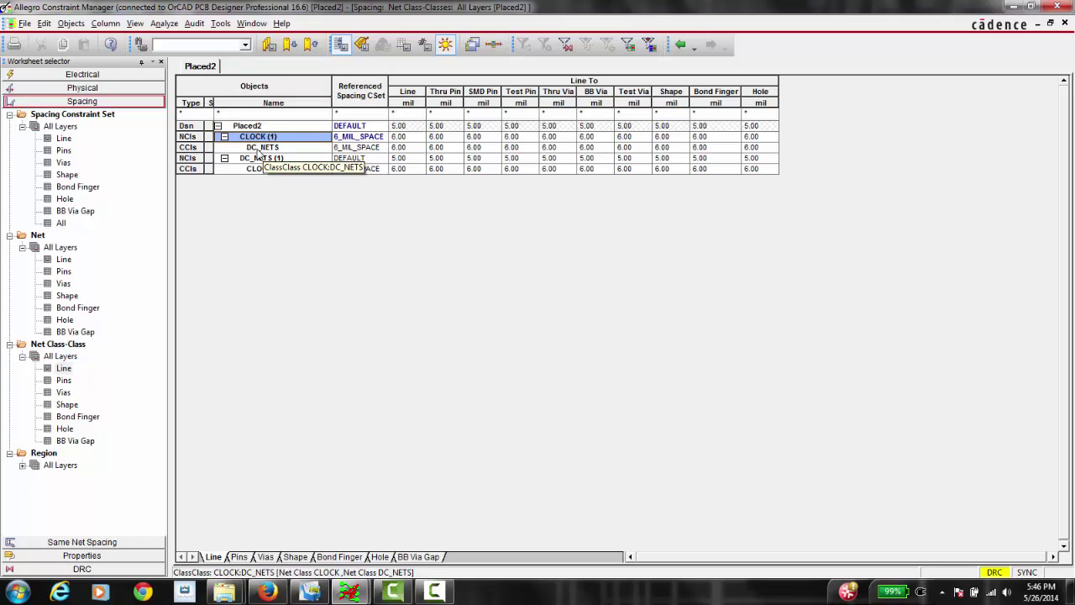
Step: Assign the 10_MIL_SPACE spacing constraint set to the CLOCK to DC_NETS class-class relationship and close the Constraint Manager
left_click(386, 148)
left_click(366, 192)
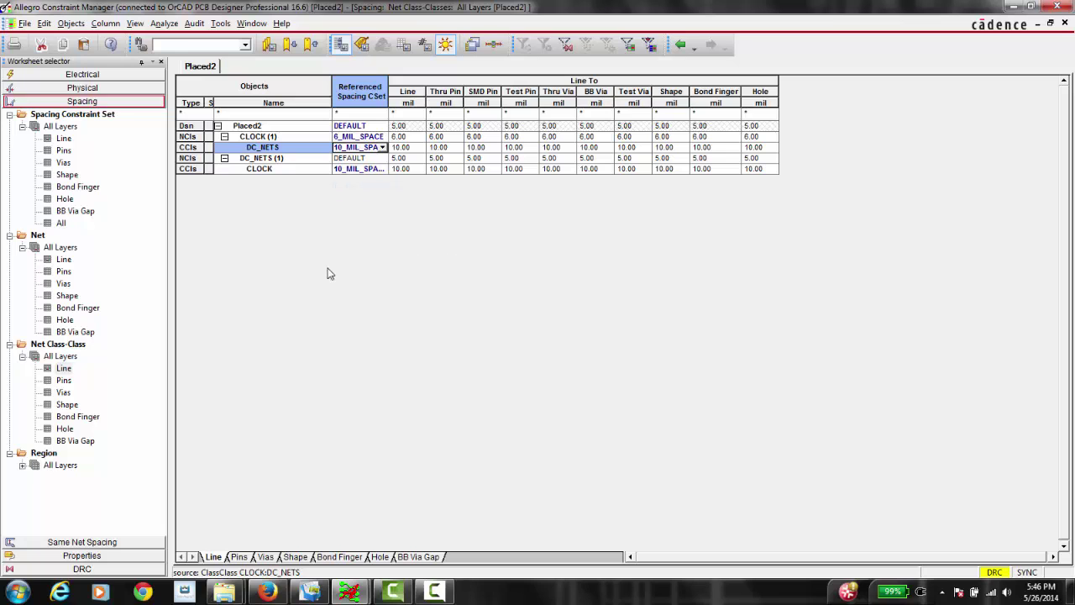
left_click(24, 23)
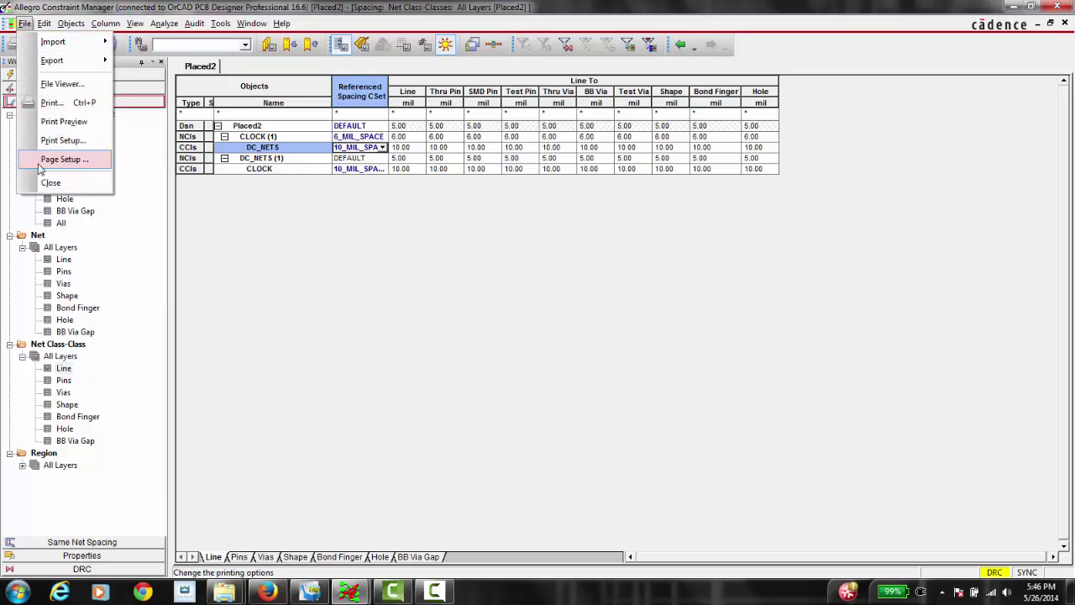
left_click(67, 181)
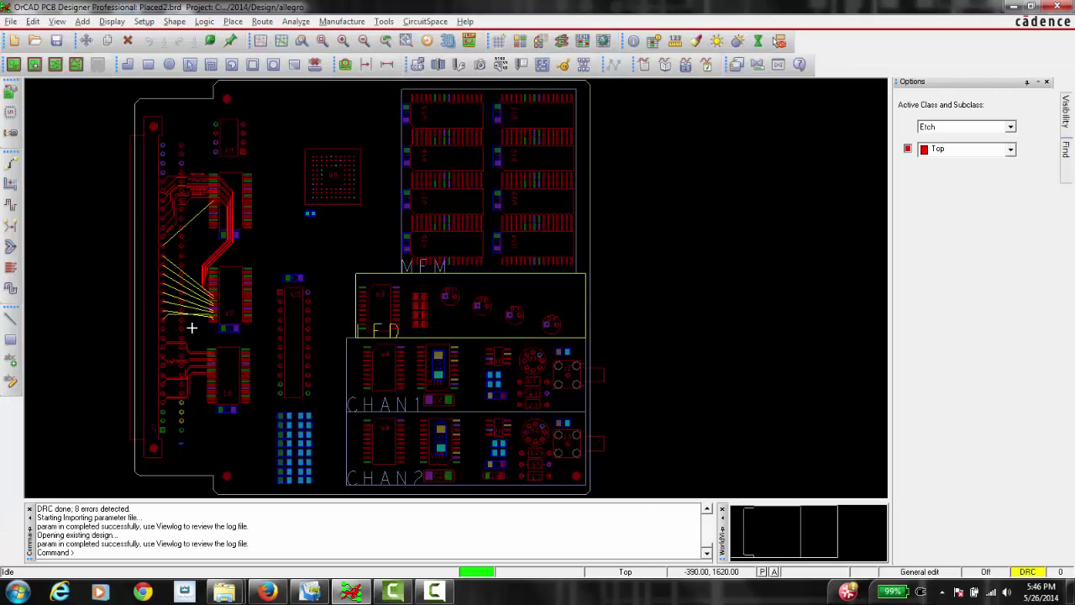
Step: Route the C_DAT4 differential pair on the Top layer from U3's pins to its two connector pins
scroll(192, 319, "up", 5)
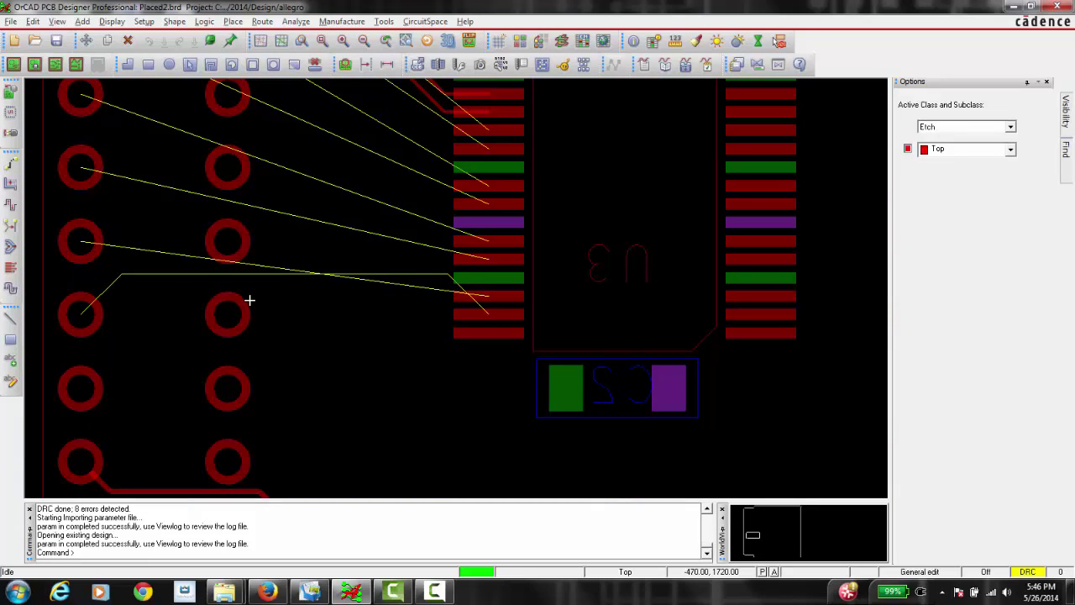
left_click(11, 164)
left_click(483, 310)
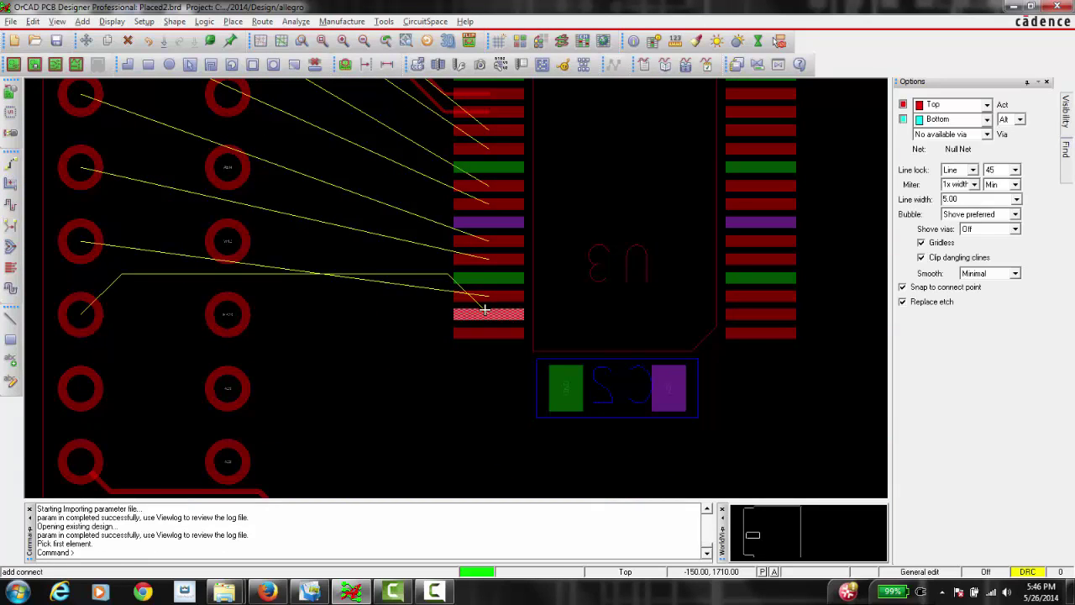
left_click(273, 287)
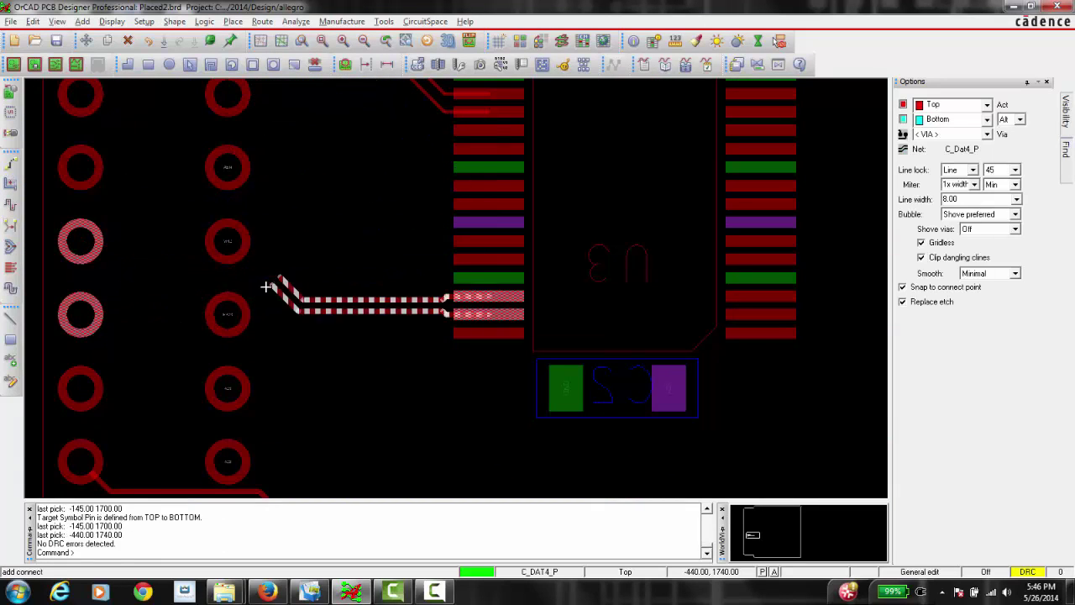
left_click(110, 287)
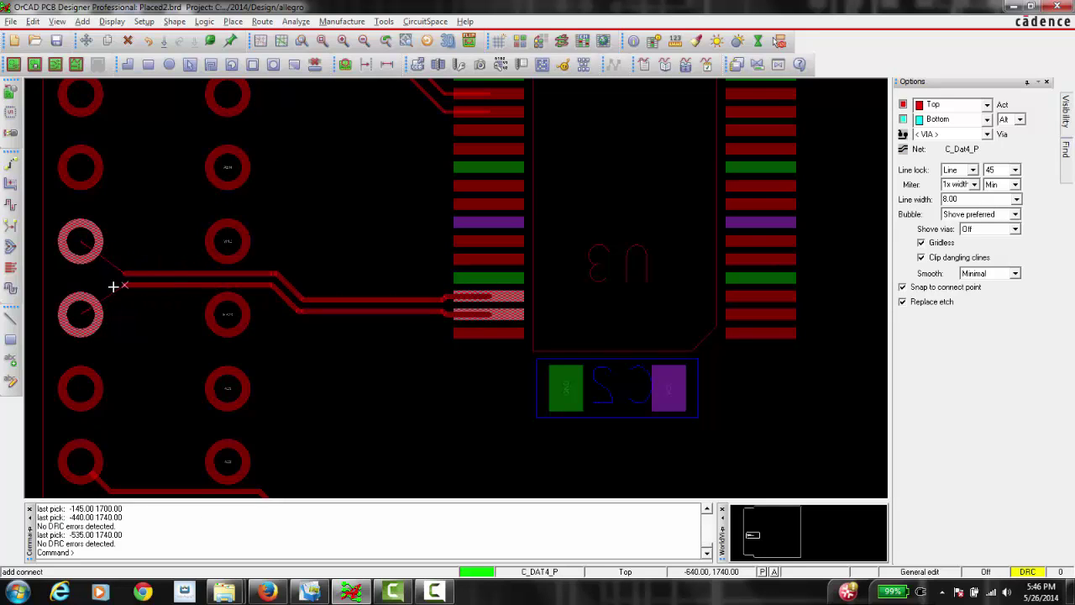
left_click(79, 309)
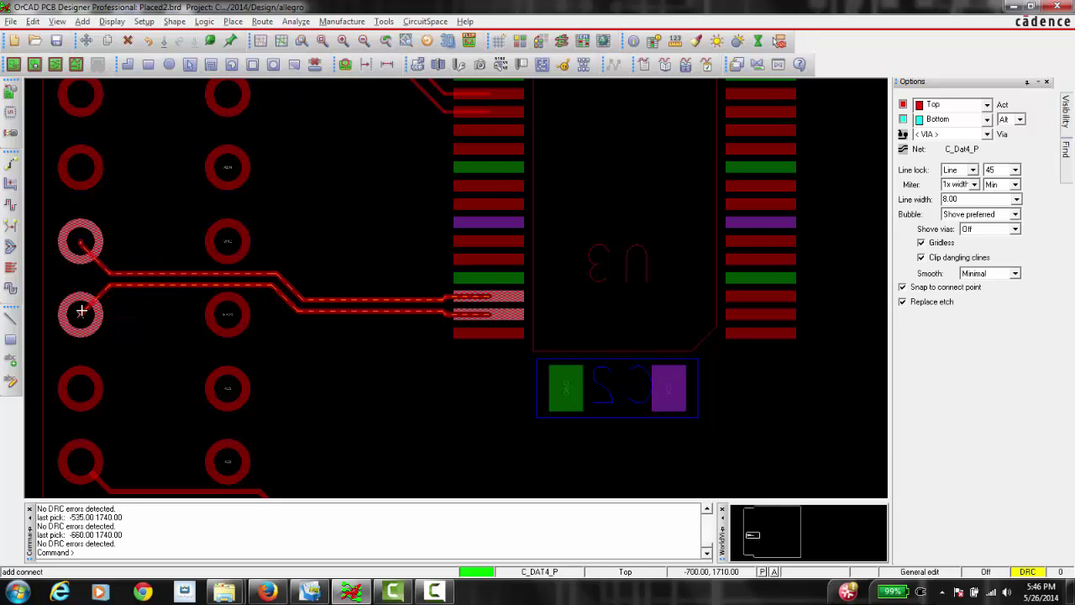
Step: Route the C_DAT5 differential pair on the Top layer from U3 to its connector pins, running up between the connector and U3
left_click(492, 260)
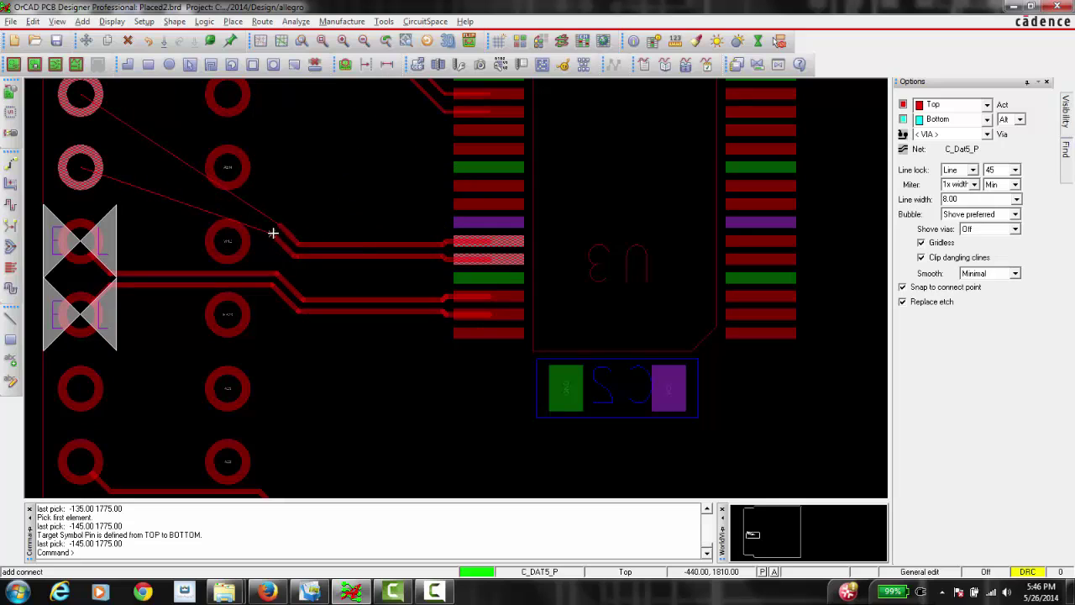
left_click(276, 231)
left_click(276, 149)
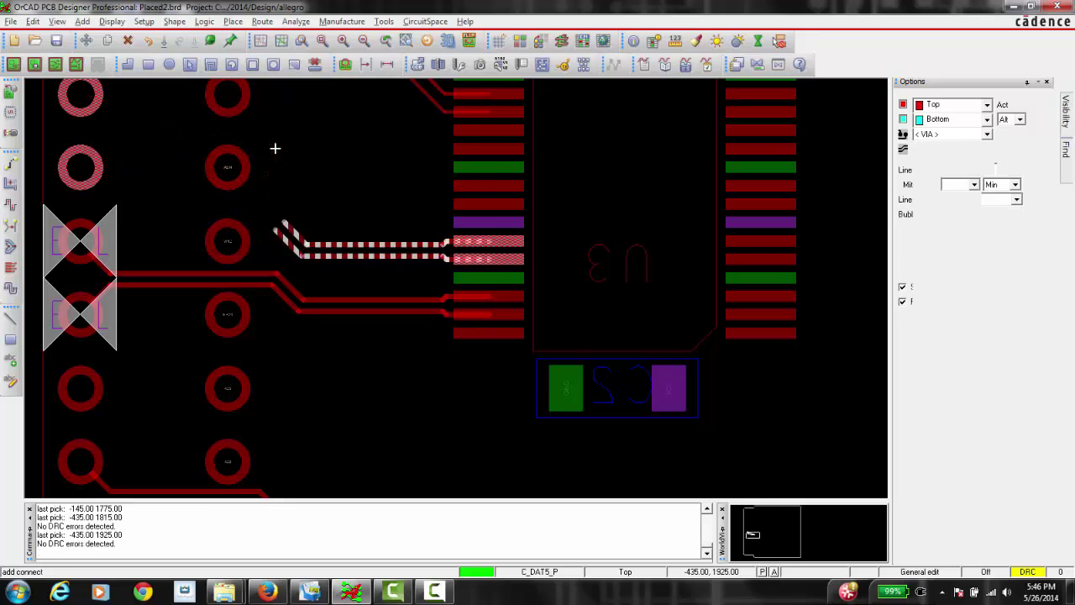
left_click(261, 137)
left_click(264, 137)
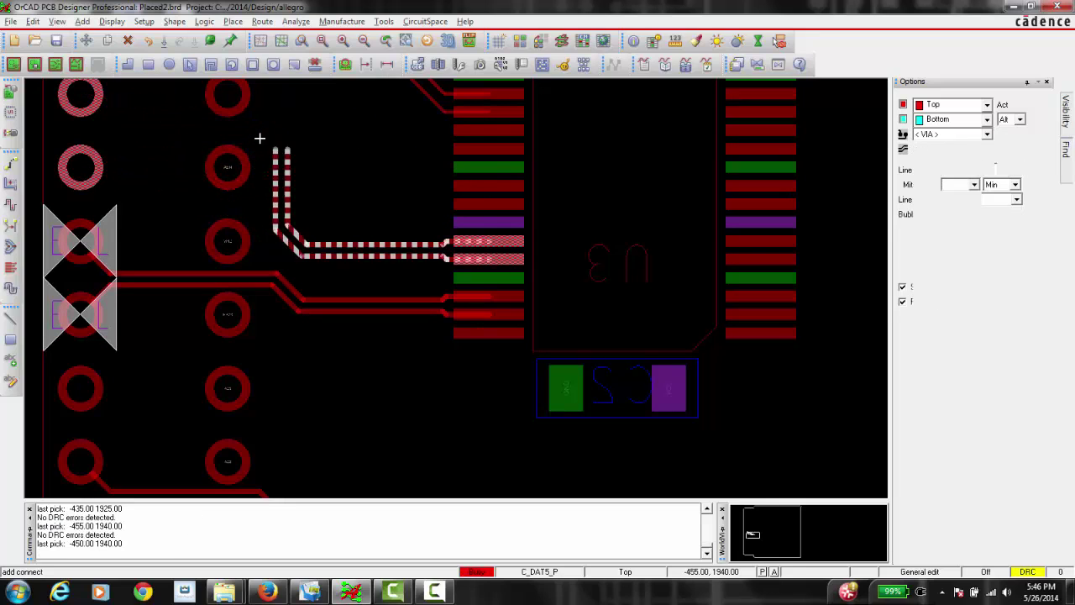
left_click(219, 136)
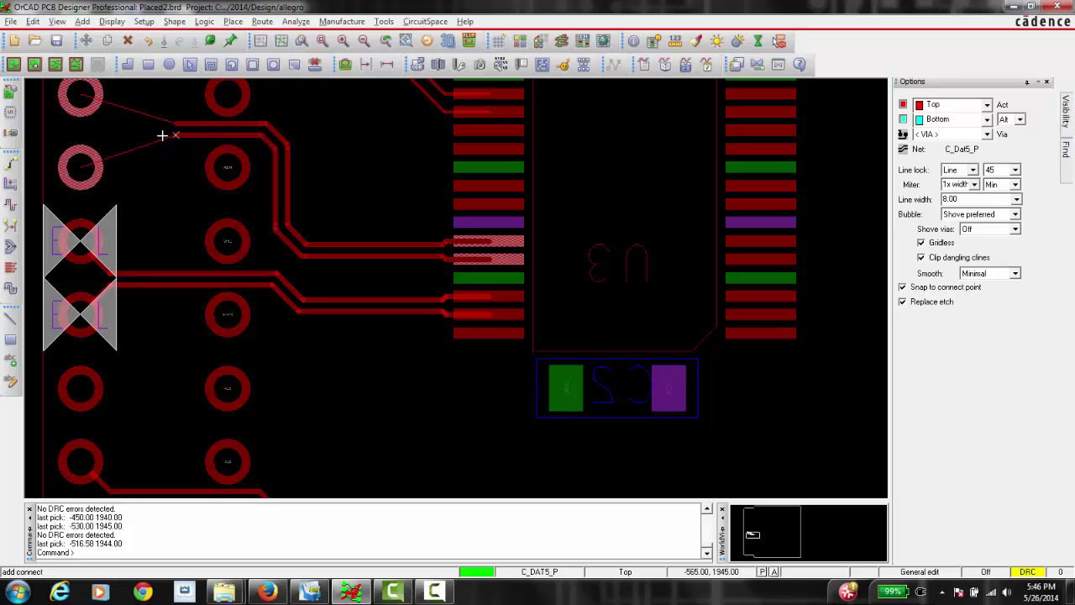
left_click(99, 139)
left_click(99, 136)
left_click(82, 164)
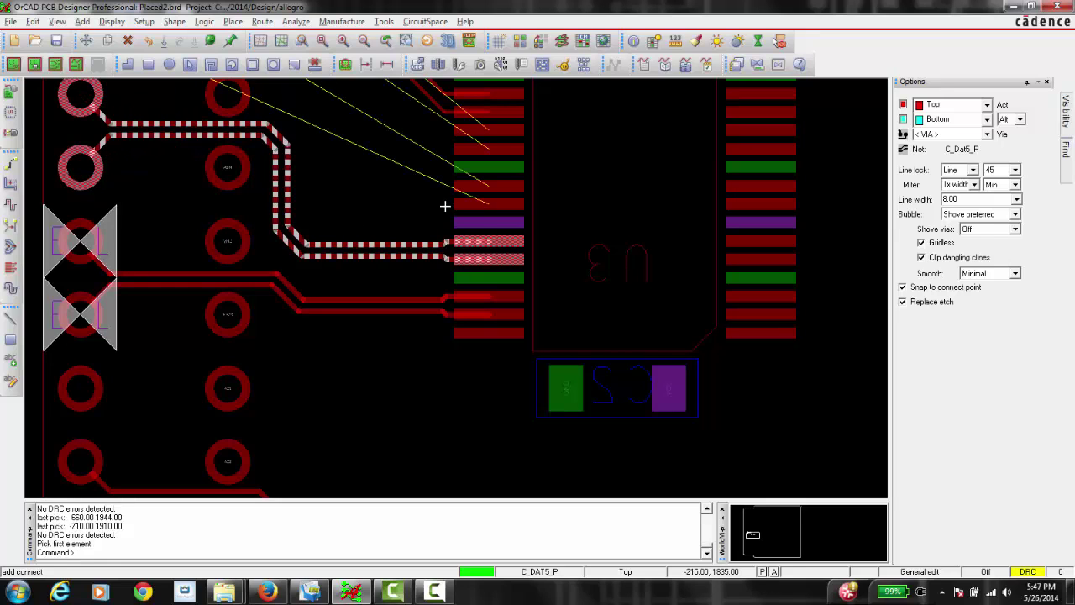
Step: Route the C_DAT6 differential pair on the Top layer from U3 to its connector pins, alongside the C_DAT5 traces
left_click(445, 204)
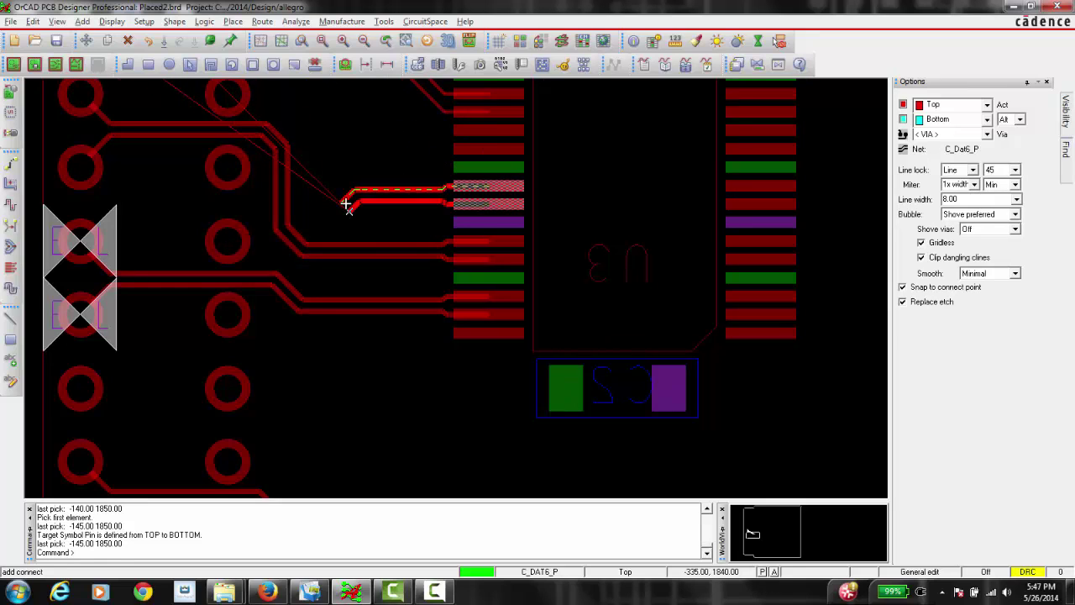
middle_click_drag(348, 214, 338, 213)
left_click(362, 315)
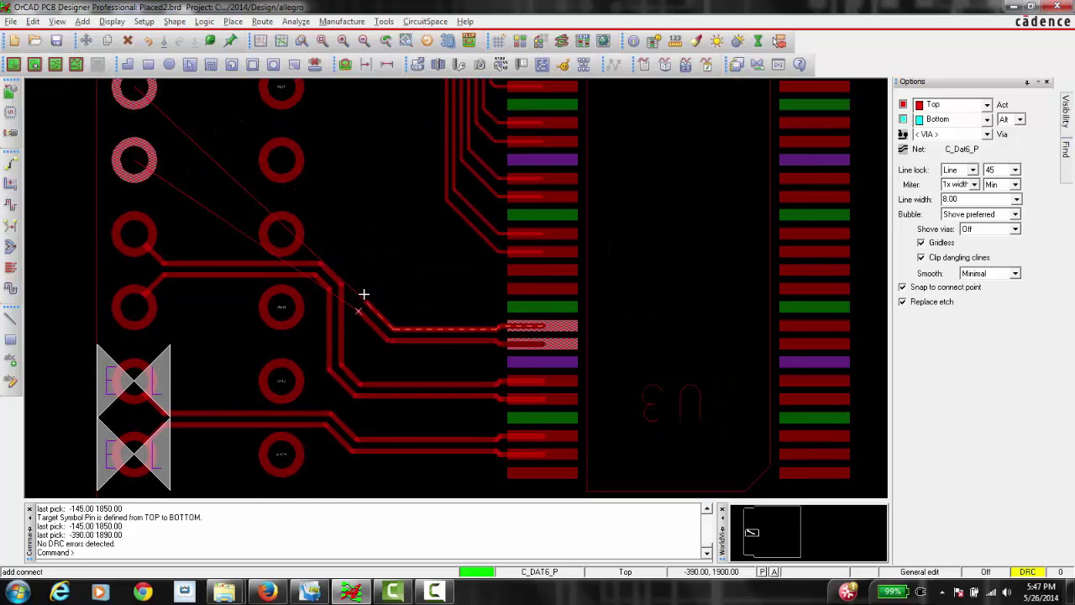
left_click(356, 144)
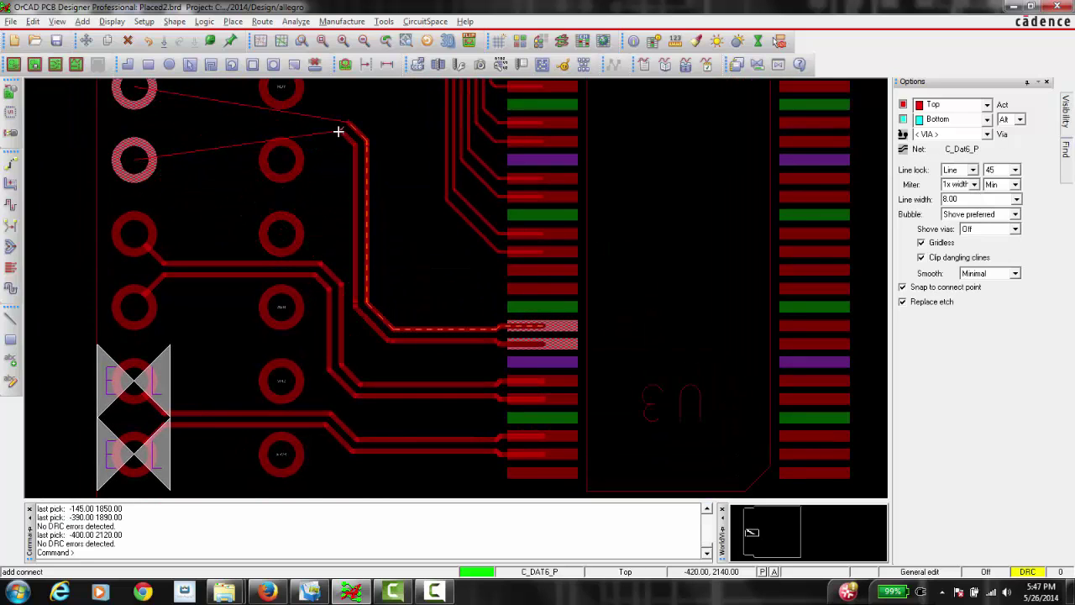
left_click(334, 135)
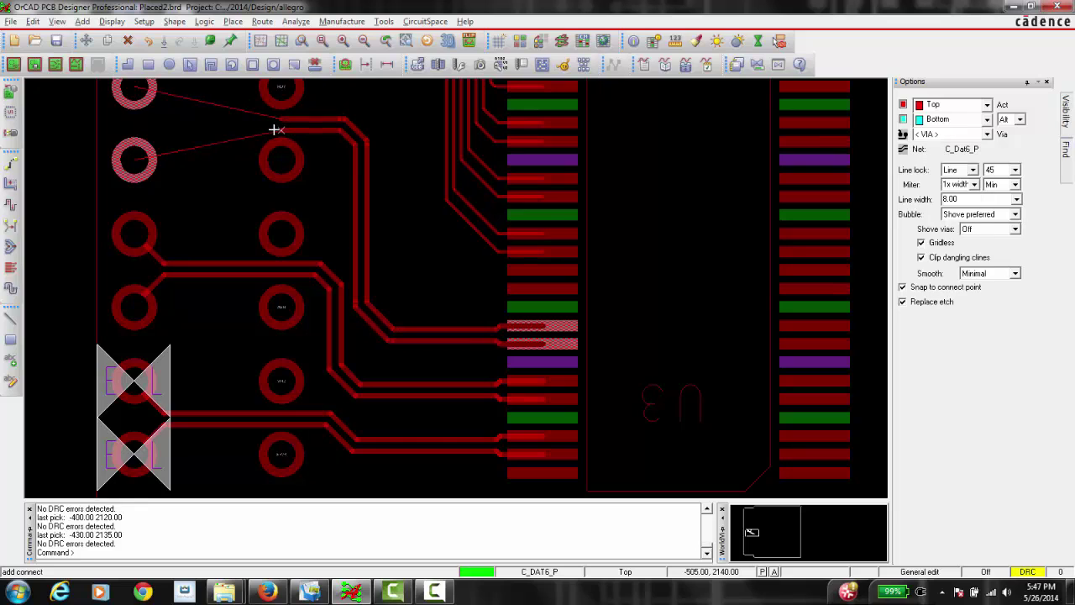
left_click(270, 129)
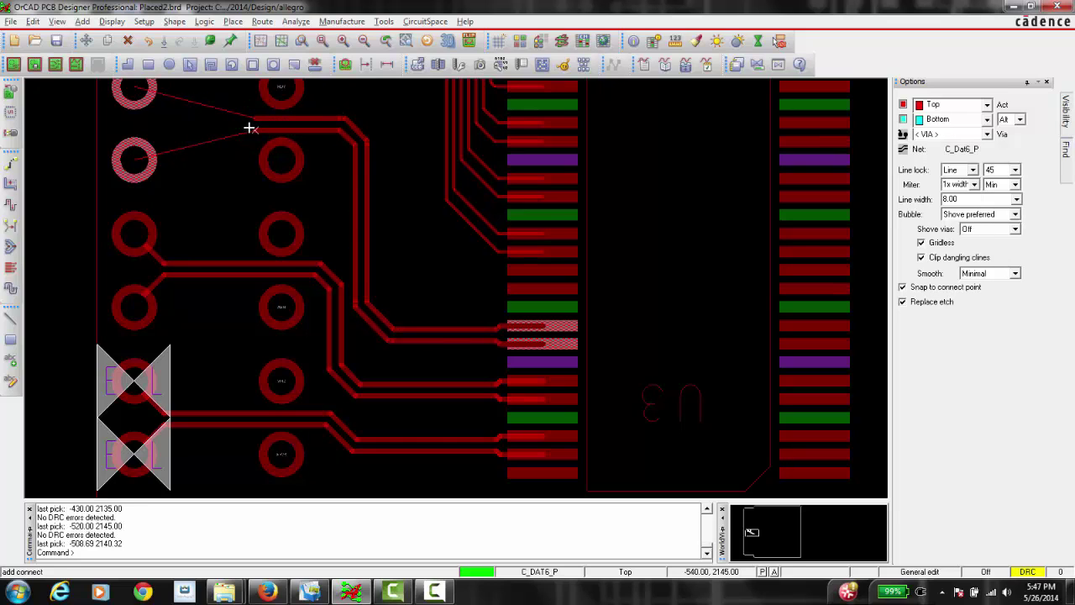
left_click(162, 131)
left_click(151, 142)
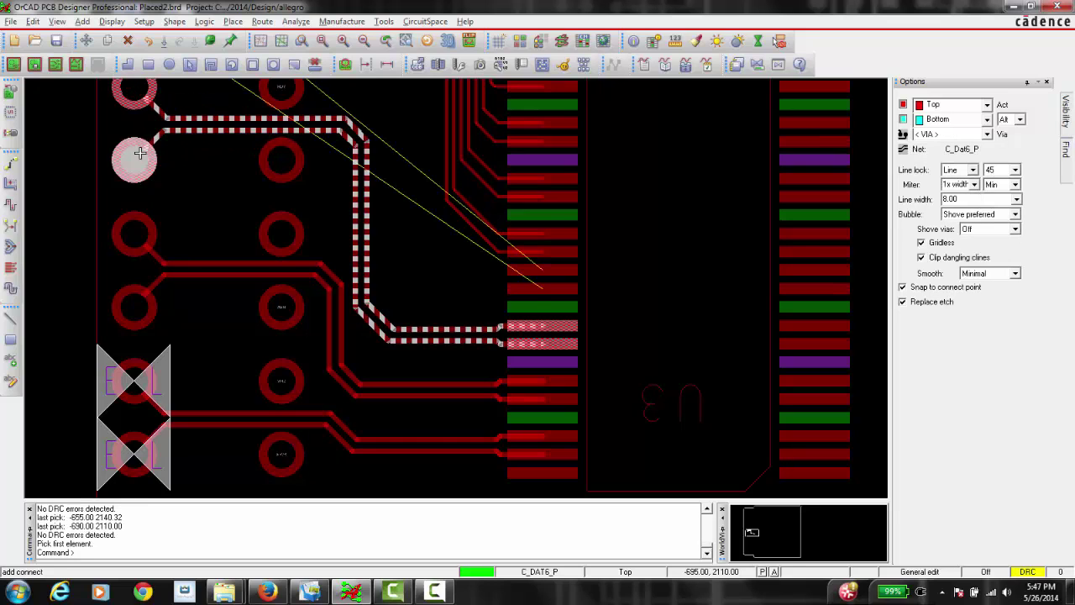
Step: Route the C_DAT7 differential pair on the Top layer from U3 to its connector pins, outside the C_DAT6 traces
left_click(536, 289)
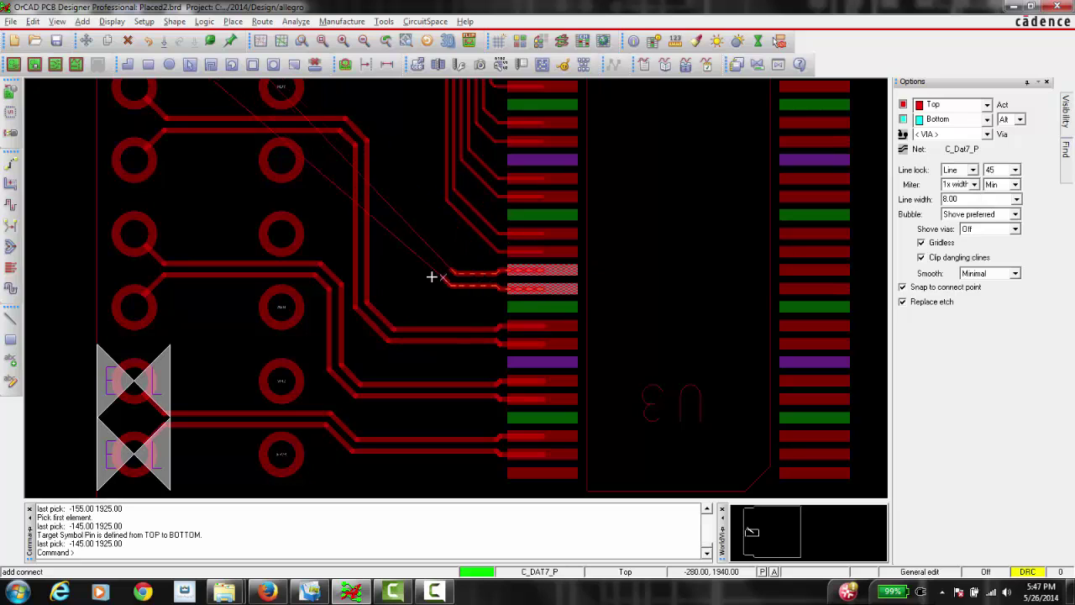
left_click(391, 250)
key("Up")
key("Up")
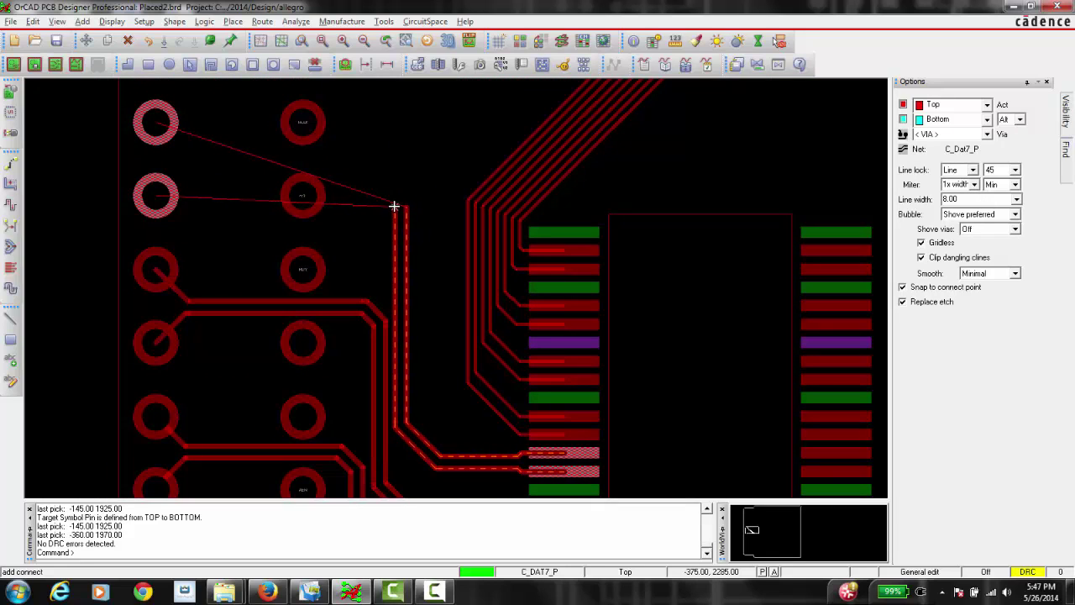
left_click(393, 205)
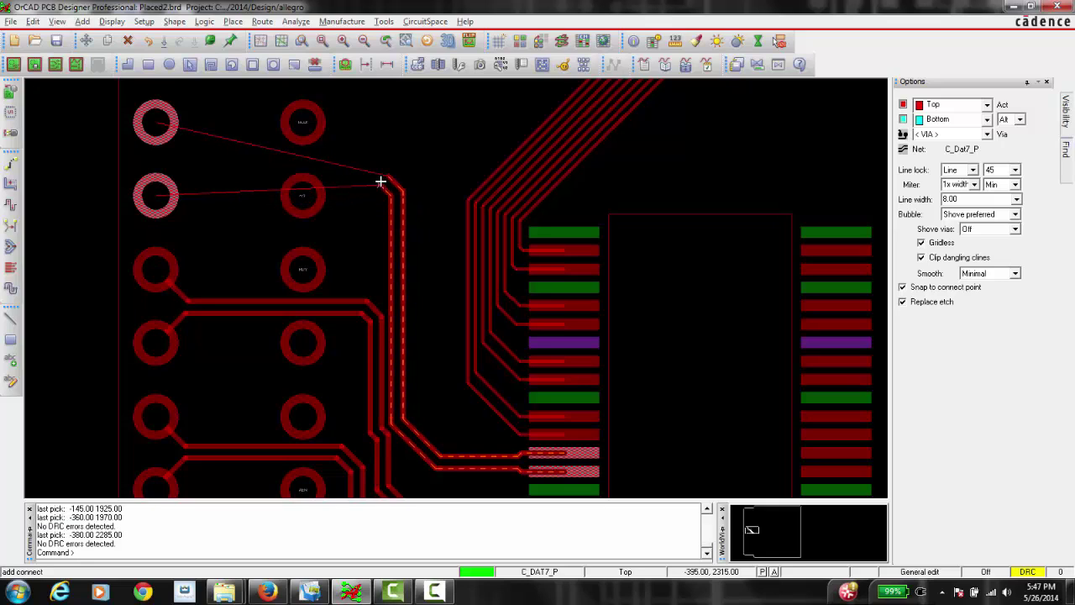
left_click(367, 169)
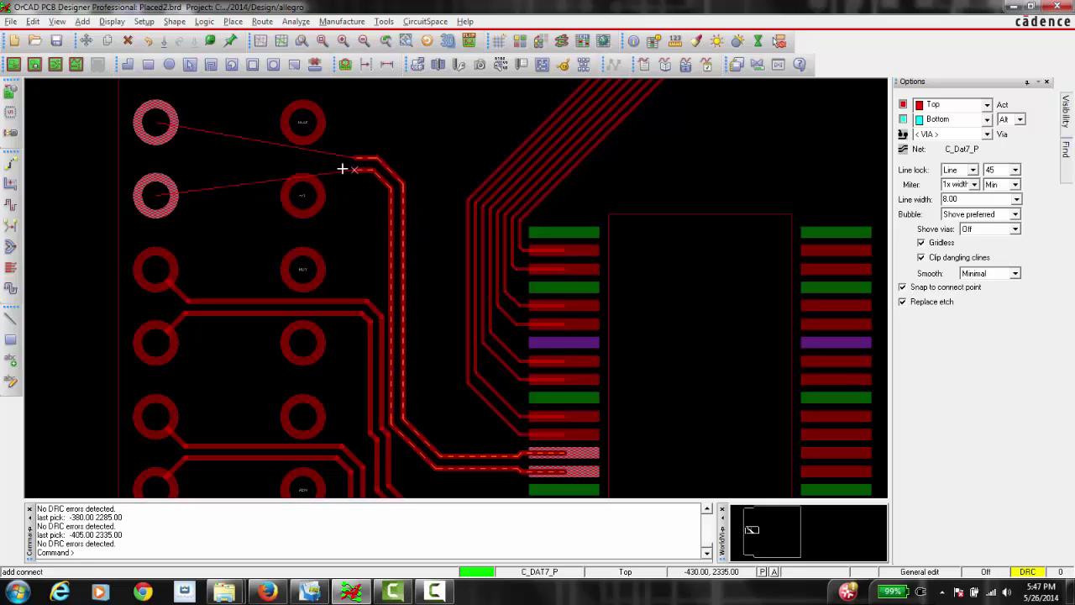
left_click(289, 164)
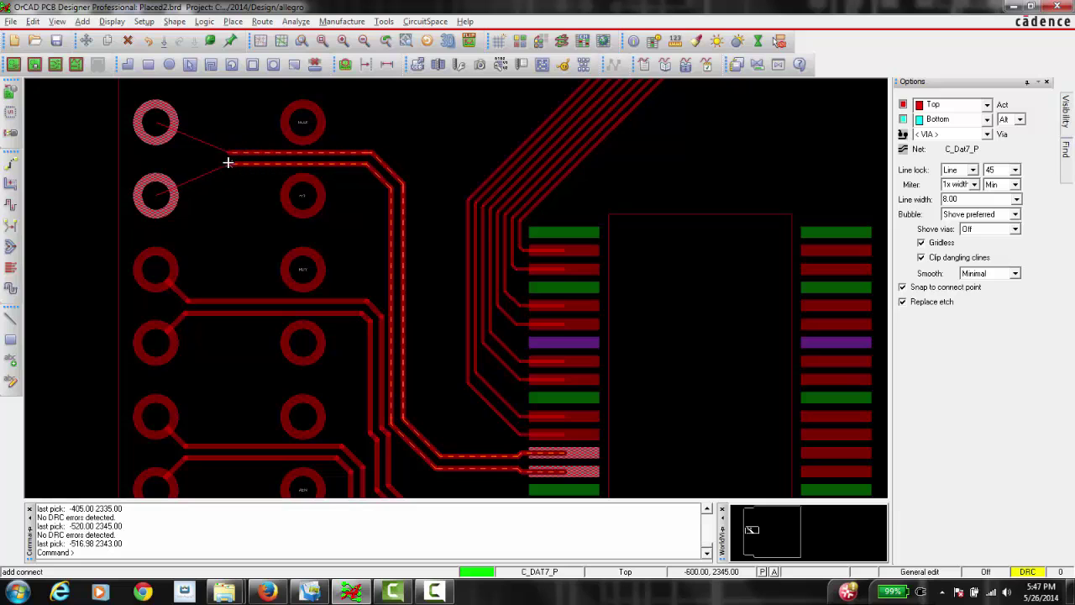
left_click(174, 162)
left_click(168, 183)
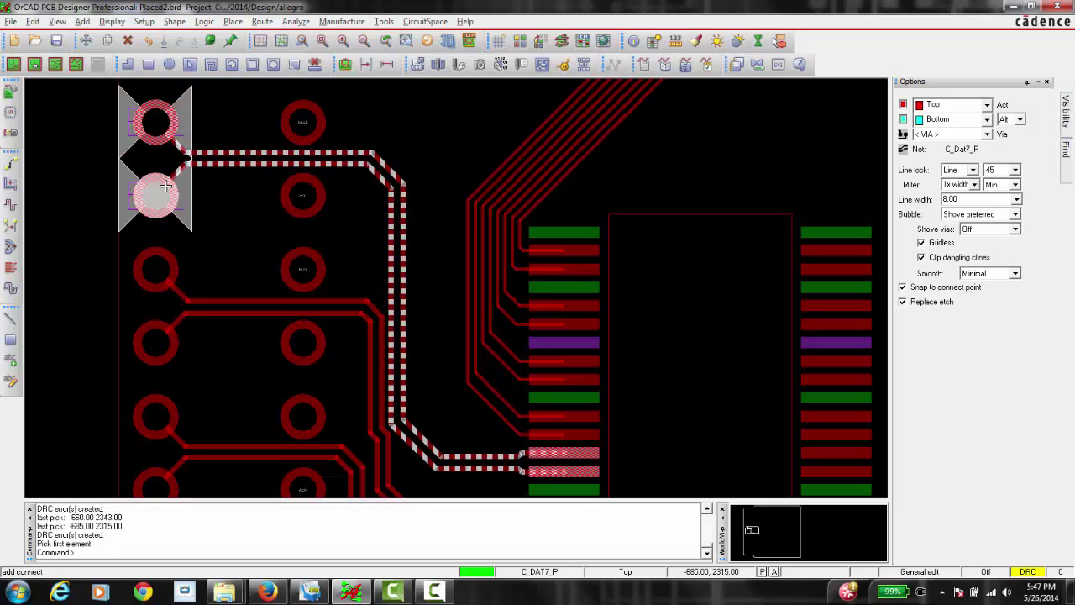
Step: Slide both diagonal corners of the C_DAT7 pair inward to shorten the route, first near the connector, then near U3
scroll(347, 220, "down", 2)
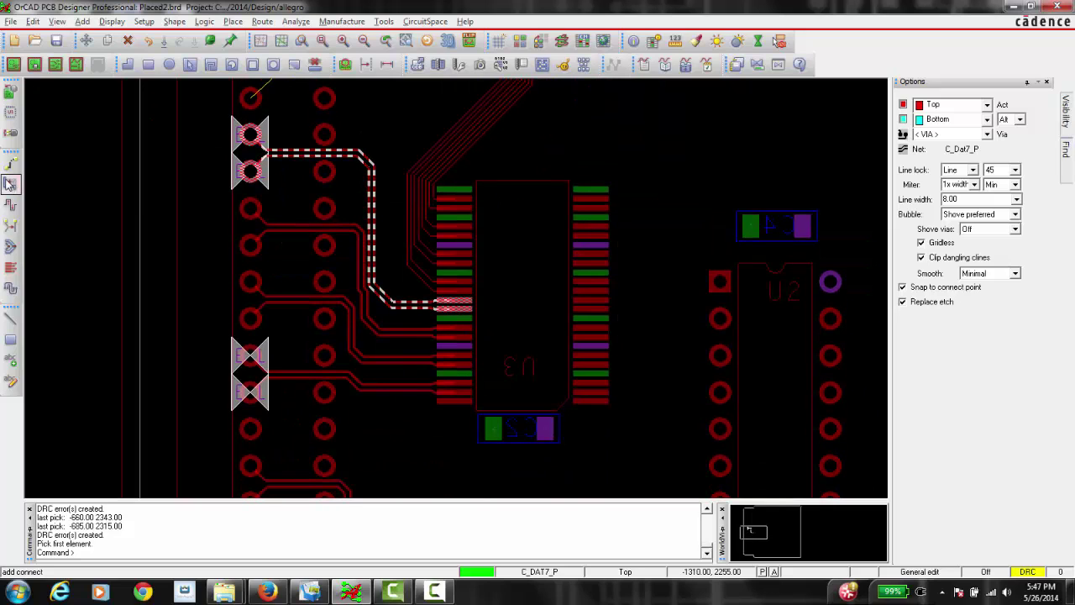
left_click(10, 183)
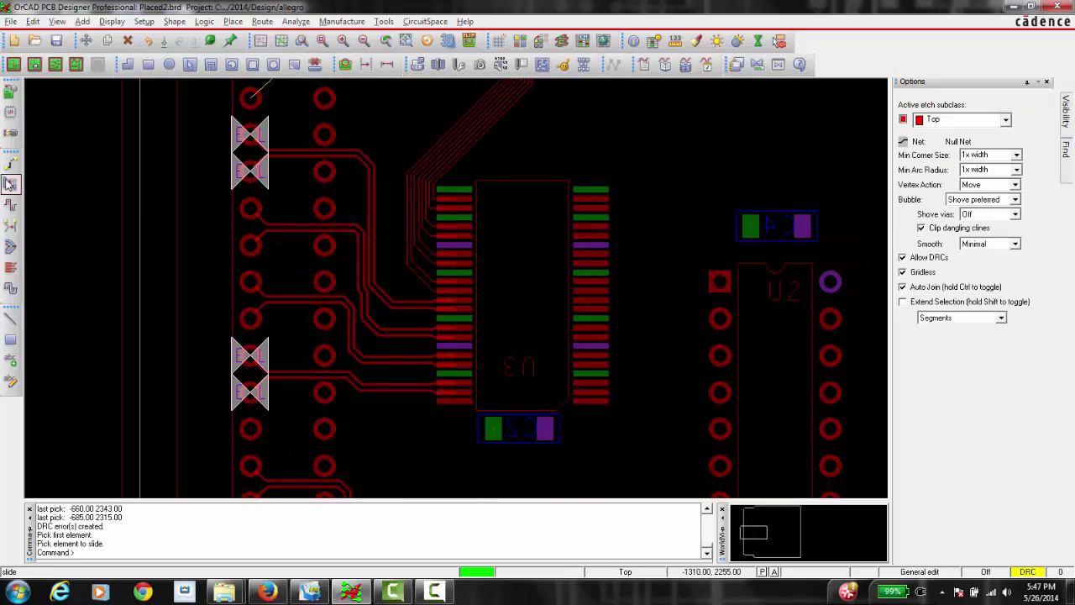
left_click(365, 158)
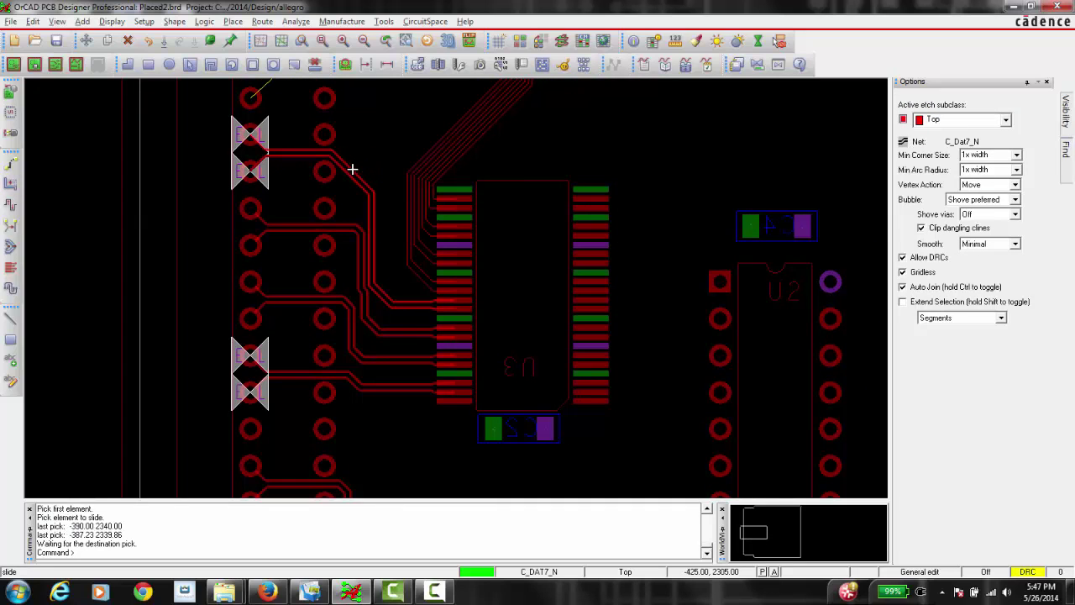
left_click(353, 170)
left_click(378, 293)
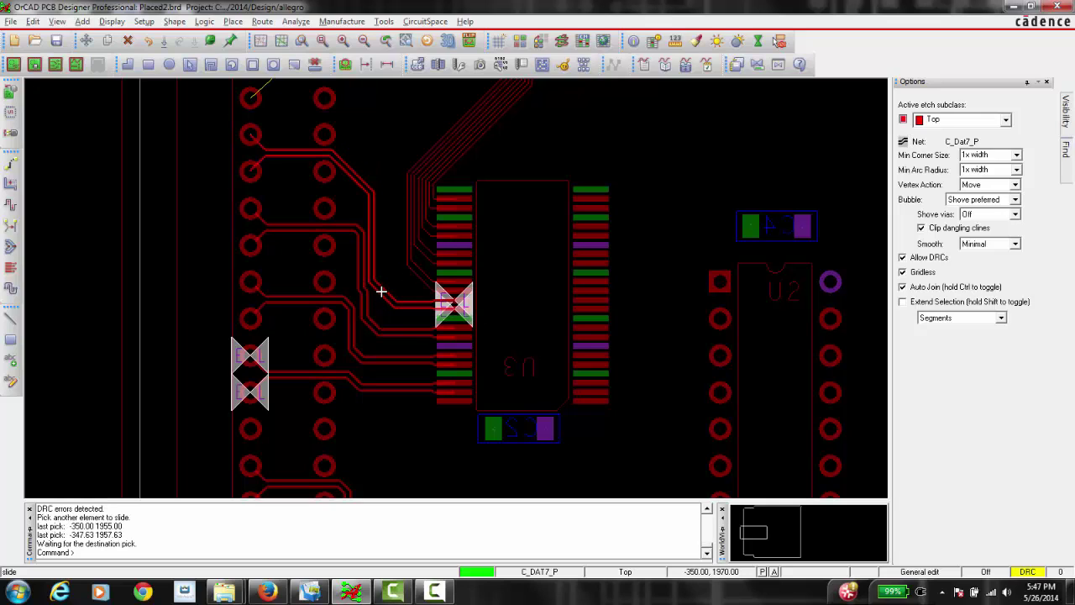
left_click(388, 280)
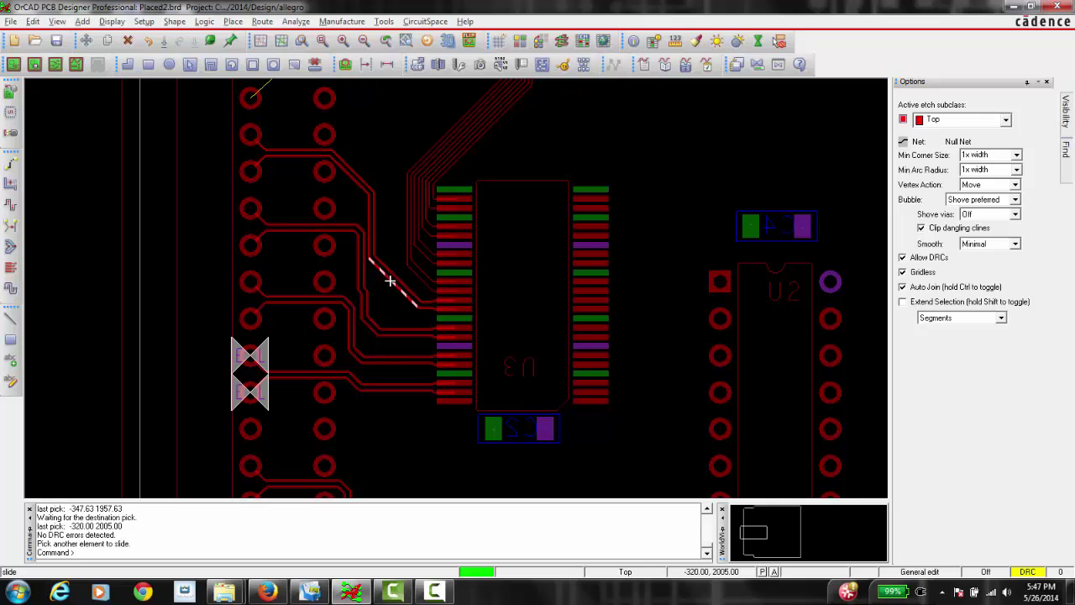
Step: Add a centered accordion delay-tuning section to the horizontal part of the C_DAT4 differential pair near the connector
scroll(296, 378, "up", 4)
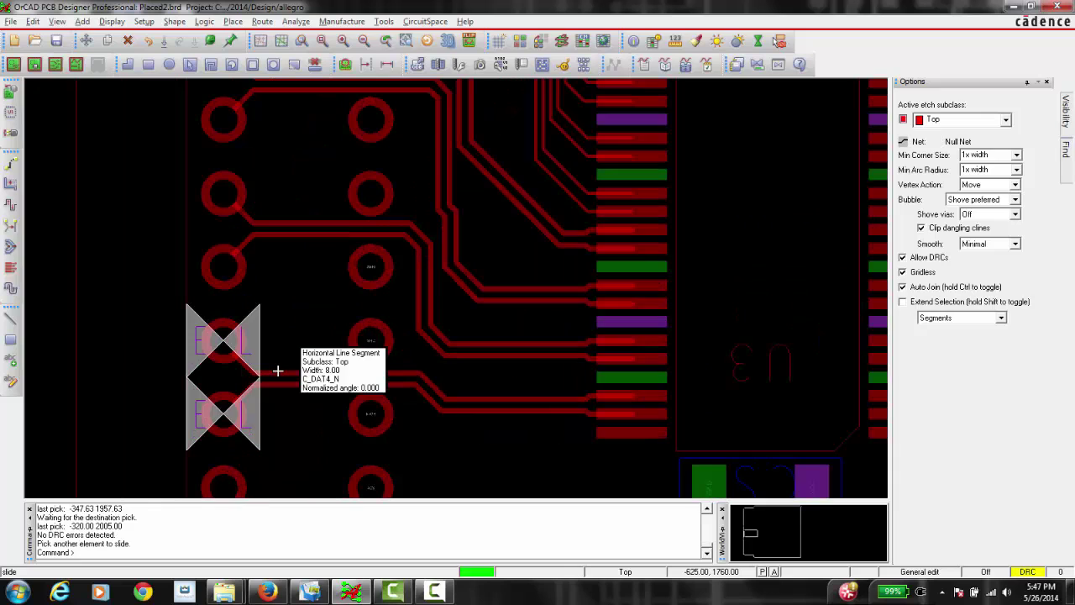
middle_click_drag(337, 299, 339, 310)
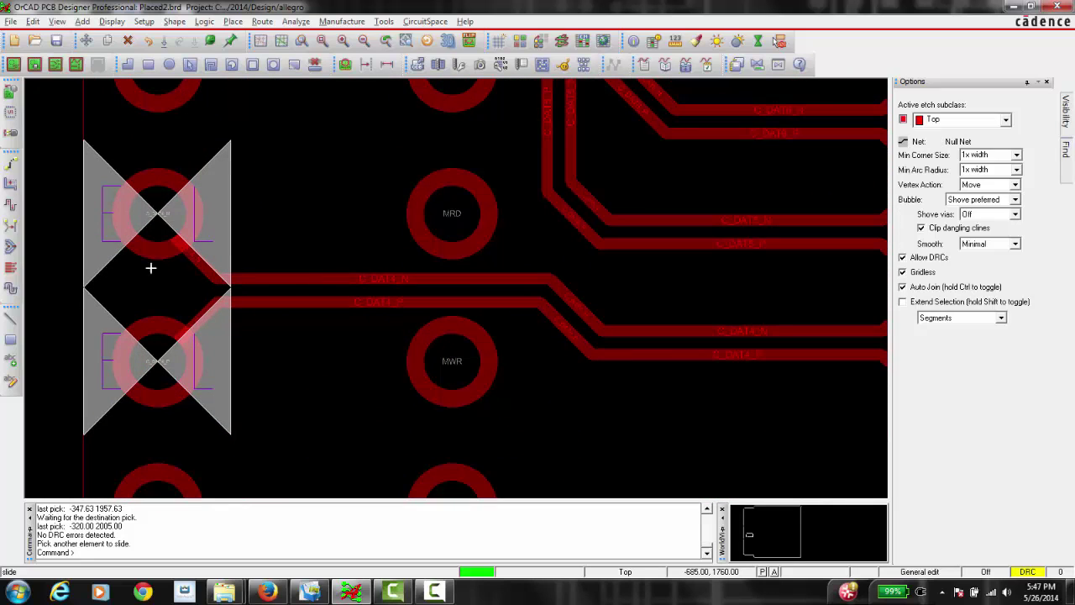
left_click(15, 210)
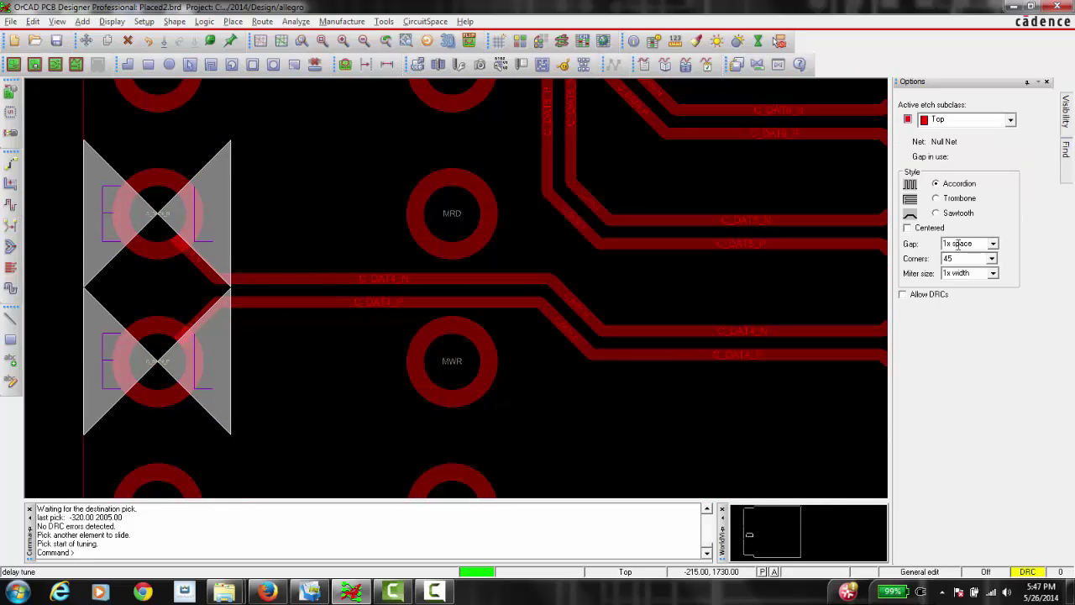
left_click(907, 229)
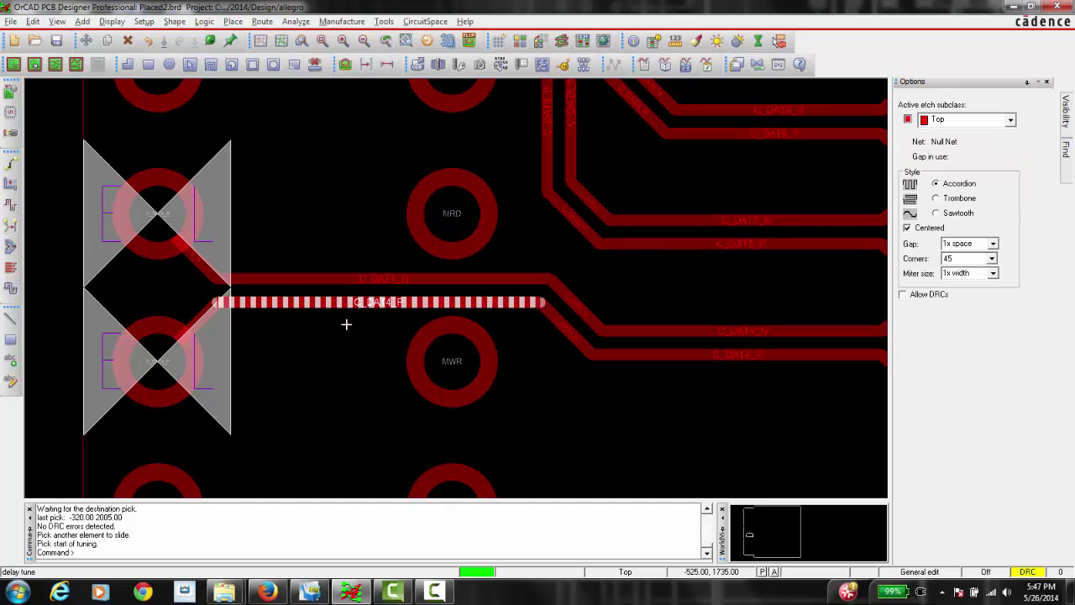
left_click(249, 277)
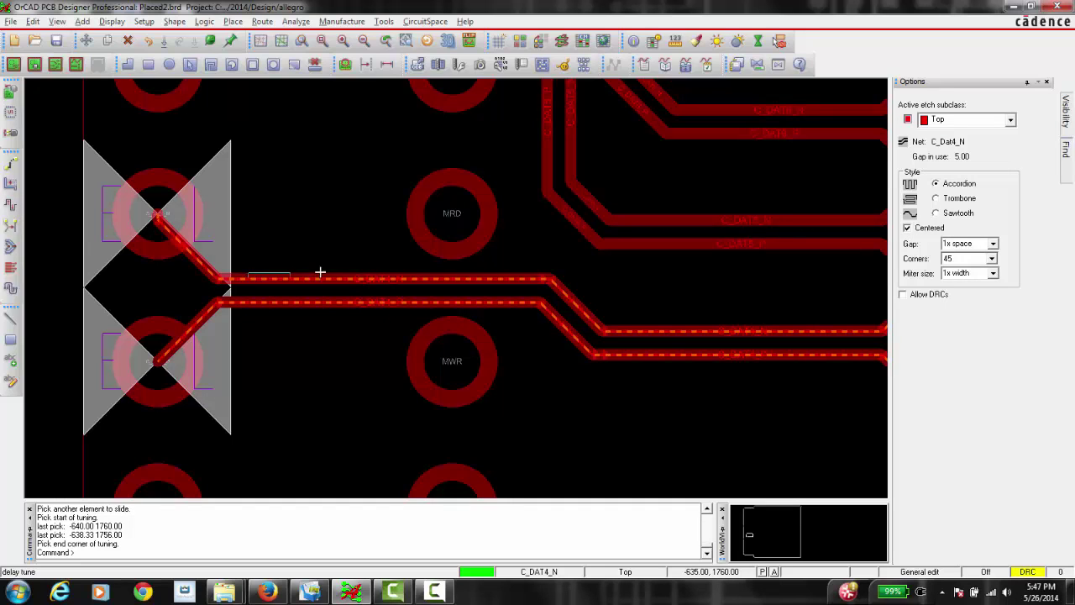
left_click(392, 320)
scroll(367, 345, "down", 3)
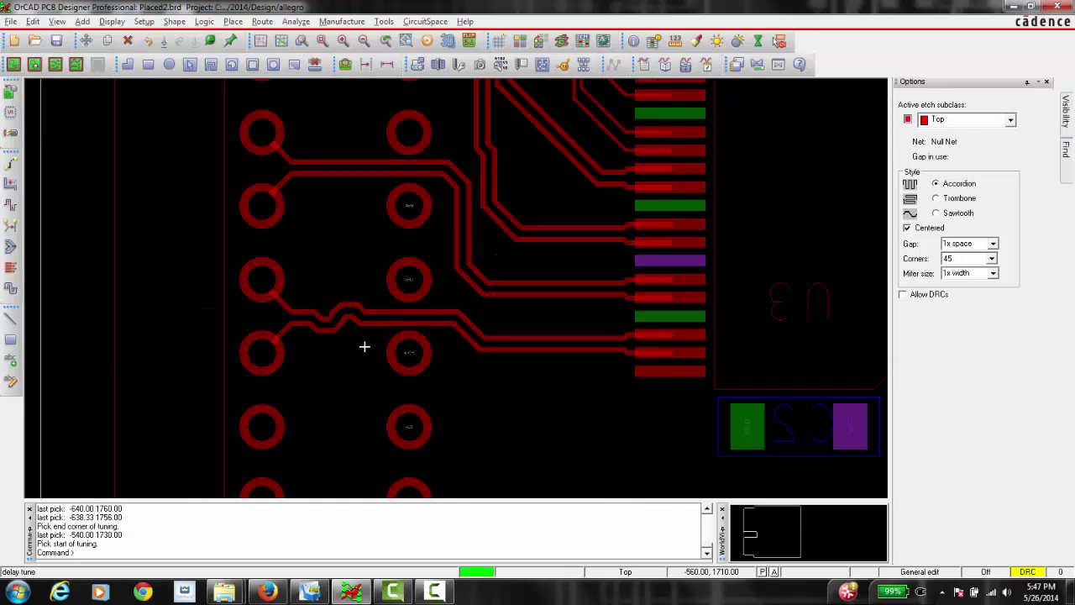
Step: Route net D7 on the Top layer from its IC pin to its connector pin, following the adjacent data trace
middle_click_drag(421, 365, 465, 267)
scroll(399, 253, "up", 2)
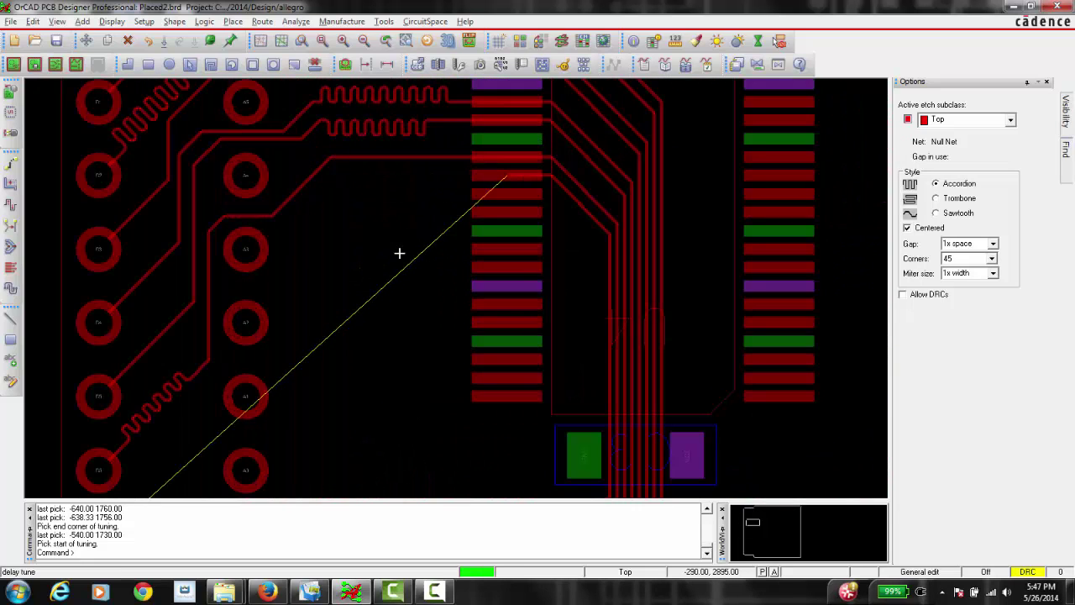
left_click(11, 163)
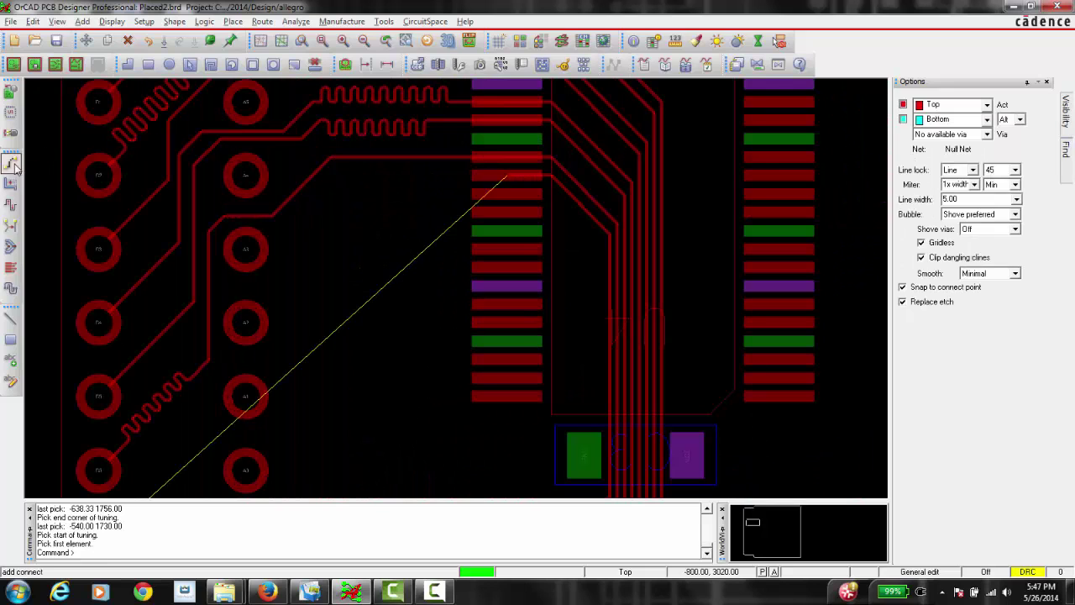
left_click(513, 174)
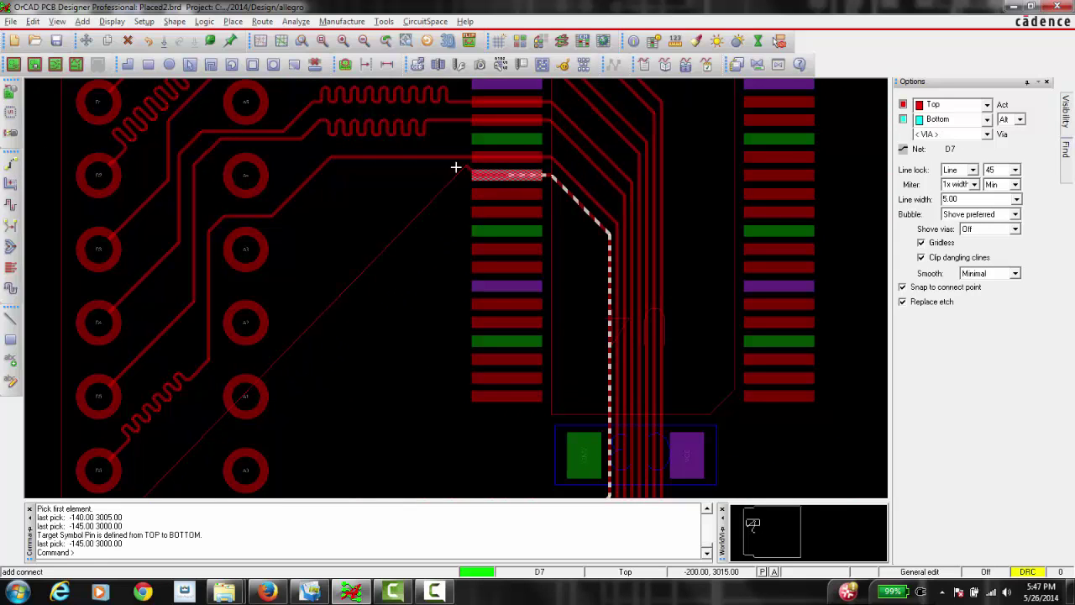
left_click(284, 220)
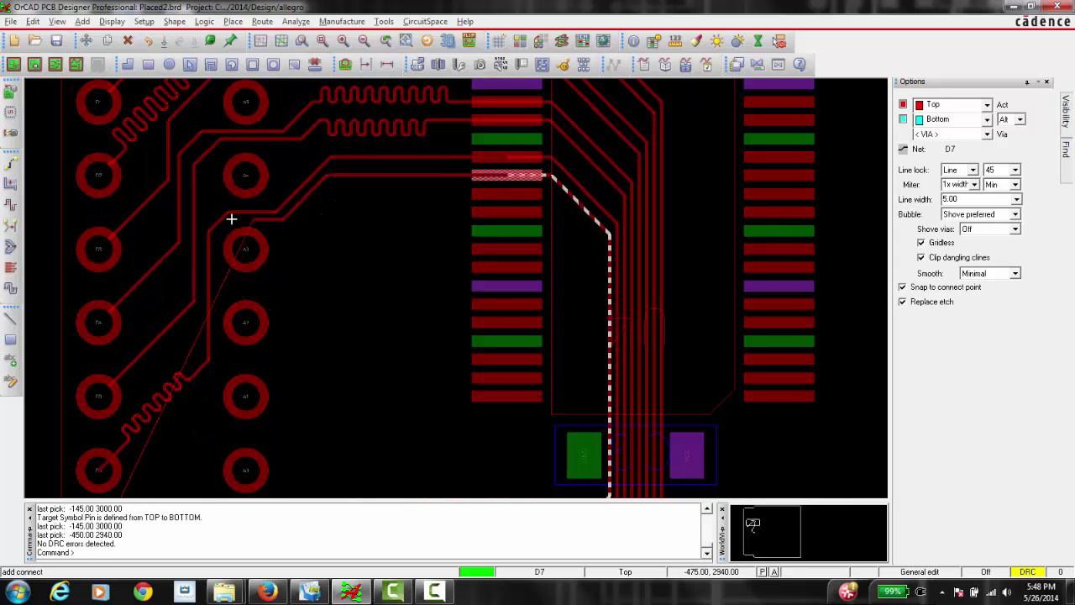
left_click(211, 237)
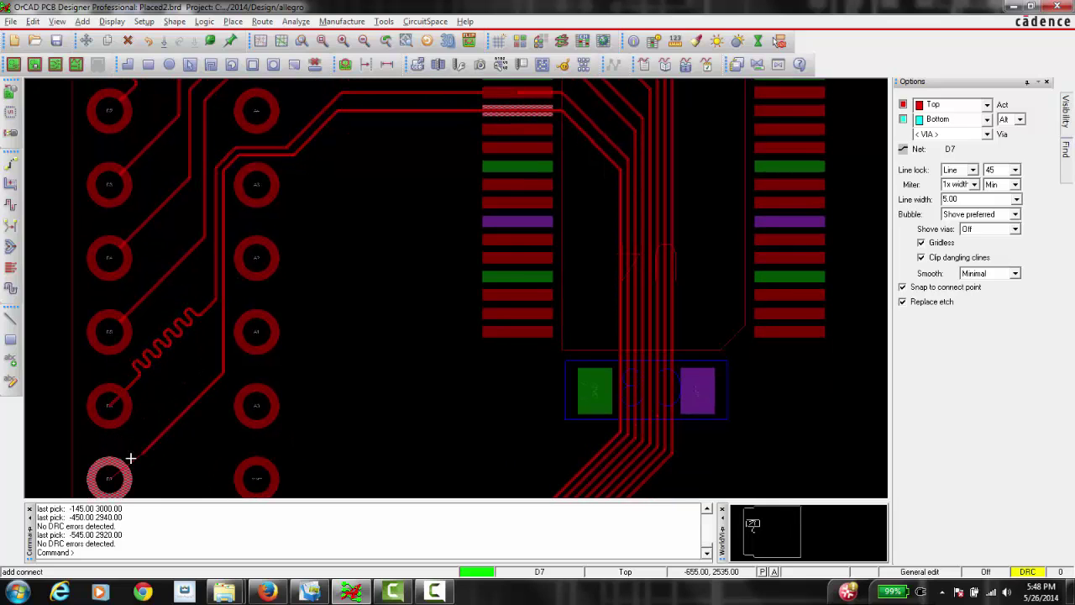
left_click(109, 476)
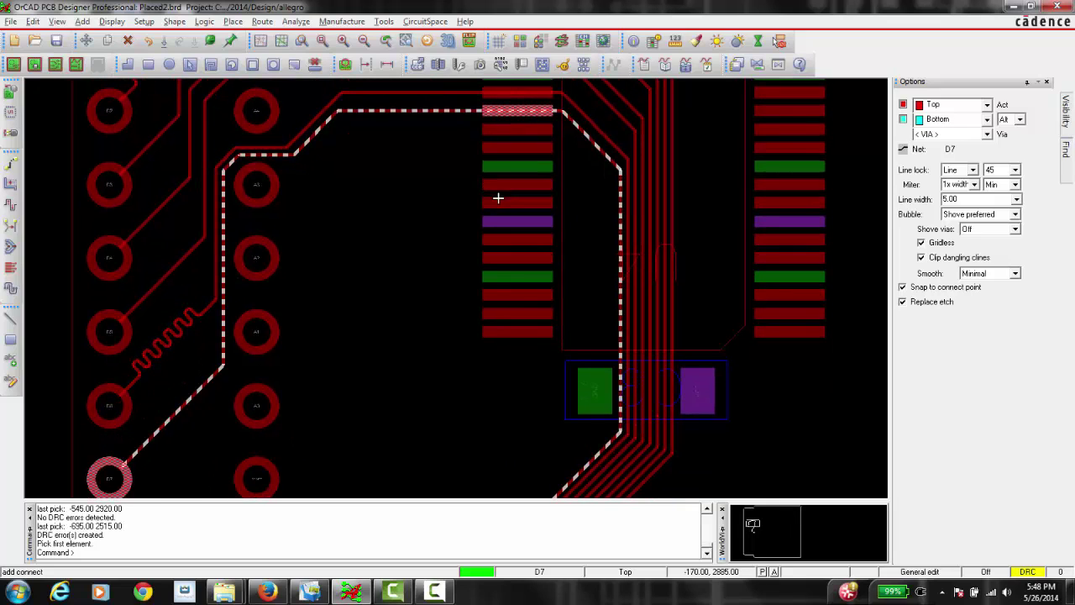
Step: Add a centered accordion tuning section to the diagonal part of the D7 trace near its connector pin and end delay tuning
middle_click_drag(498, 198, 504, 190)
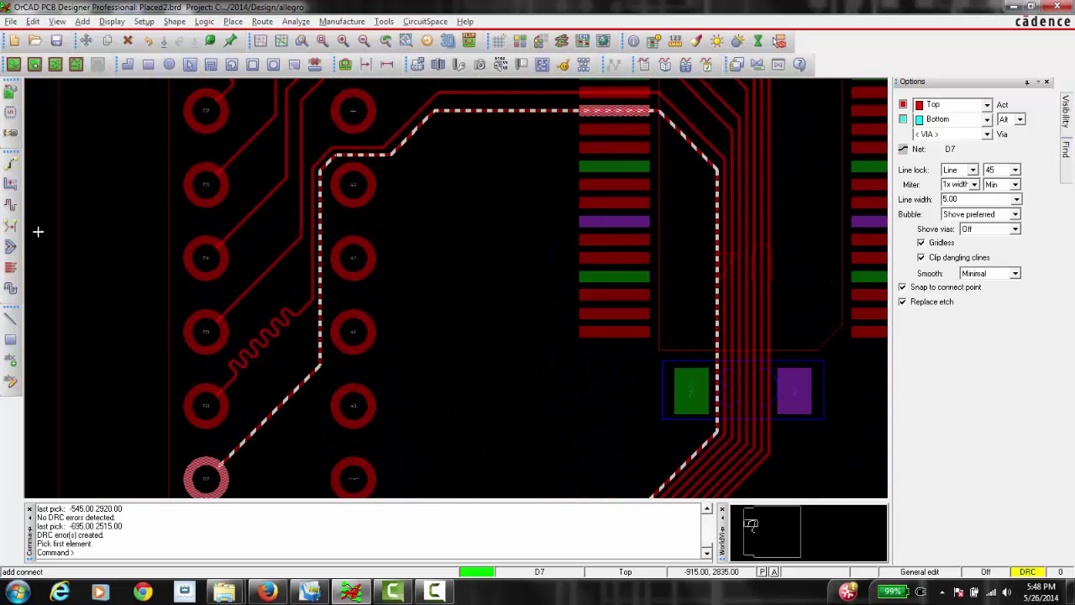
left_click(11, 207)
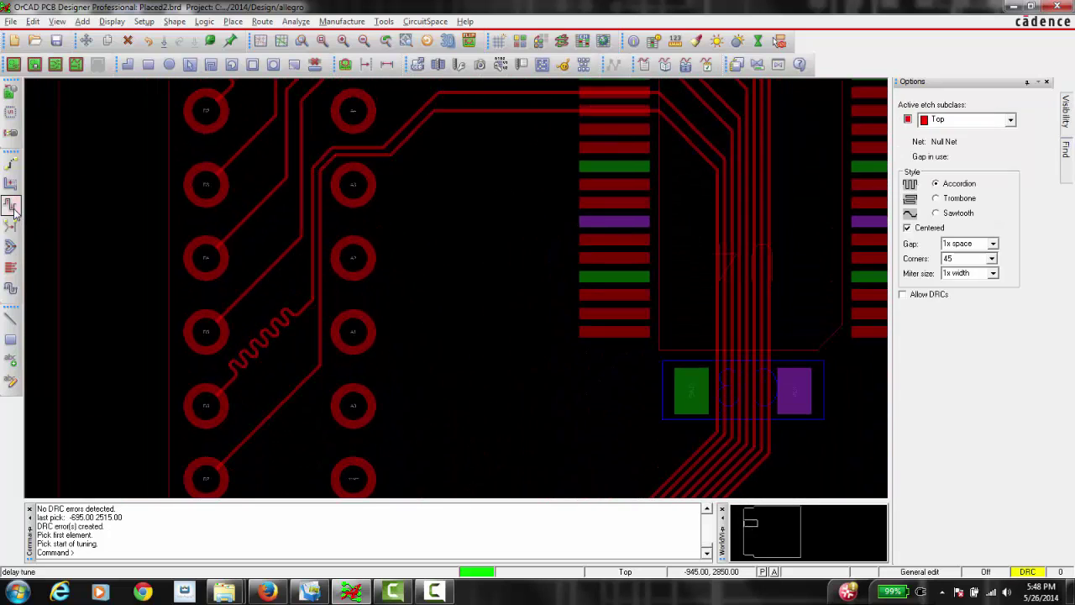
left_click(247, 435)
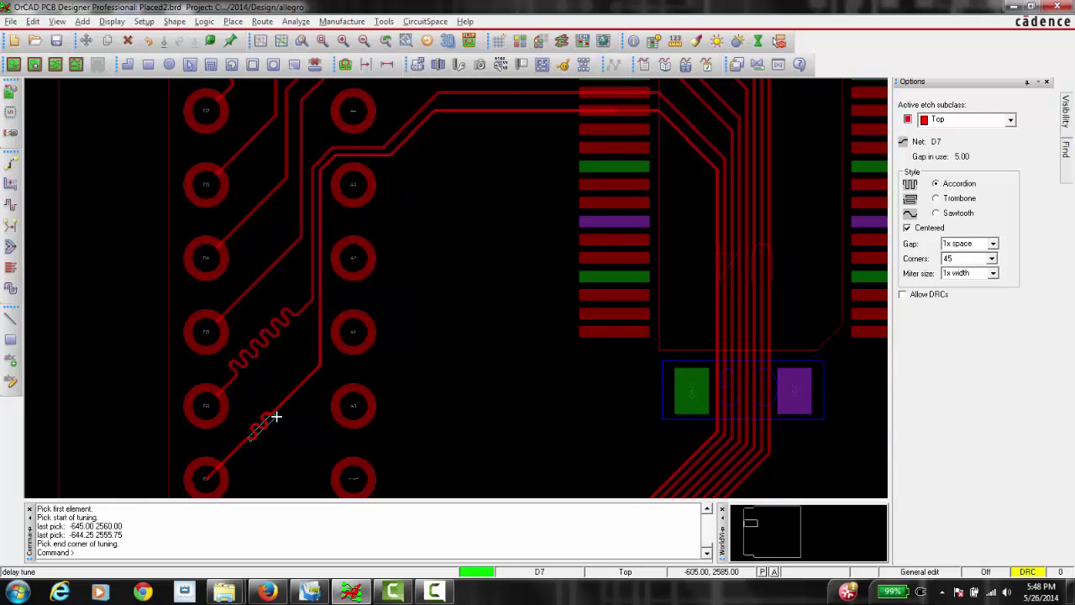
left_click(280, 415)
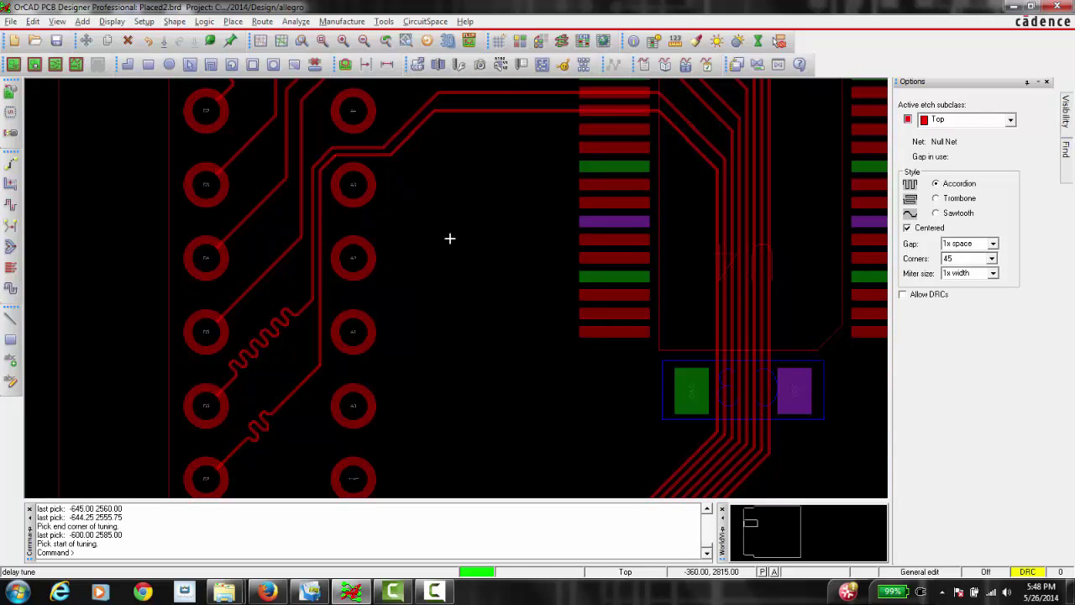
left_click(323, 40)
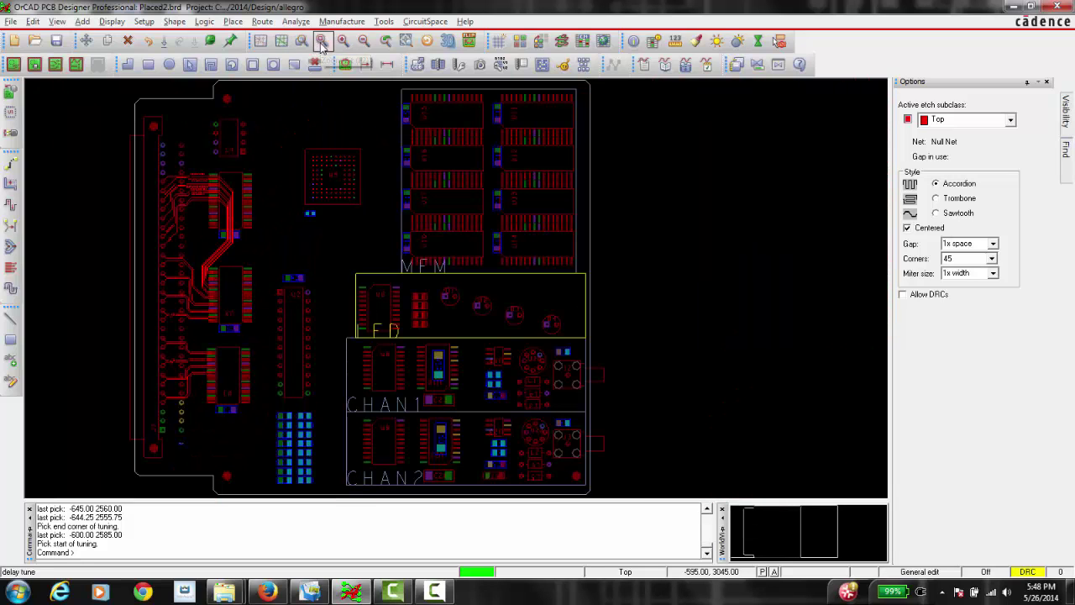
right_click(327, 116)
left_click(346, 122)
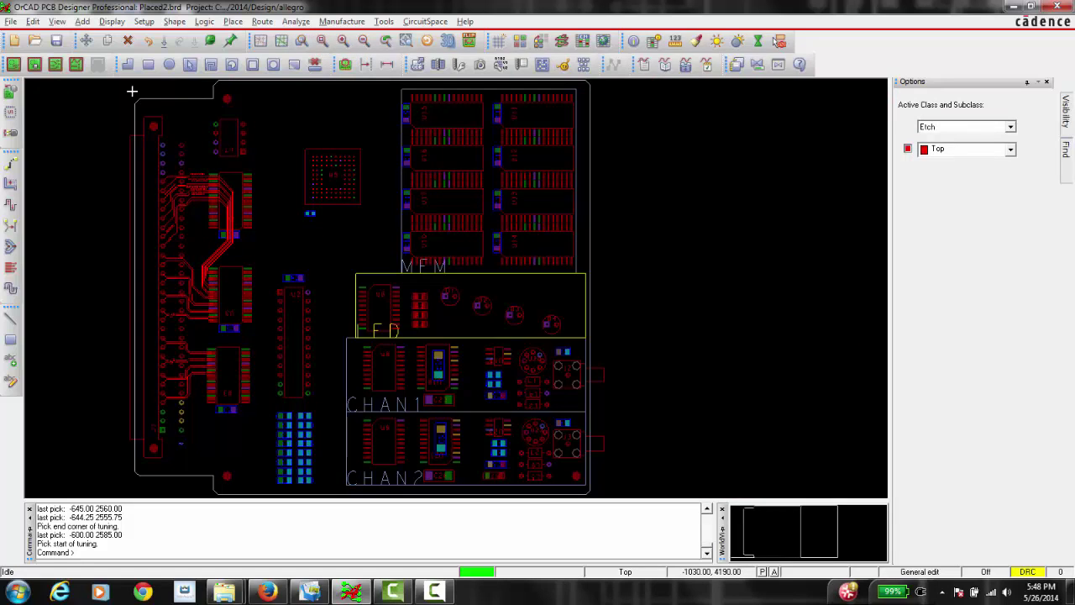
Step: Save the changes to Placed2.brd and open the board Routed.brd
left_click(10, 21)
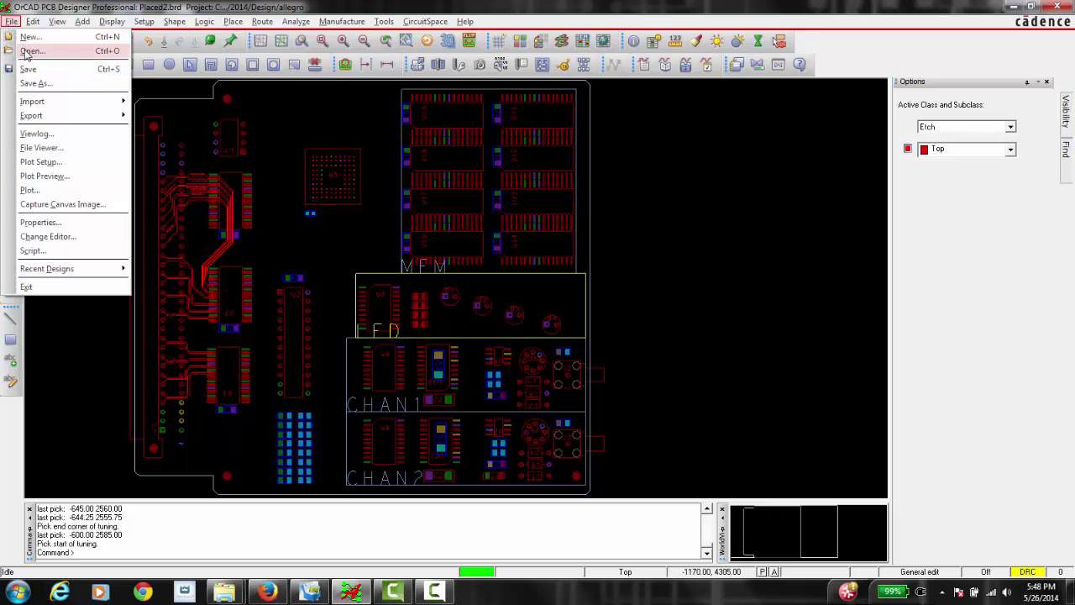
left_click(35, 52)
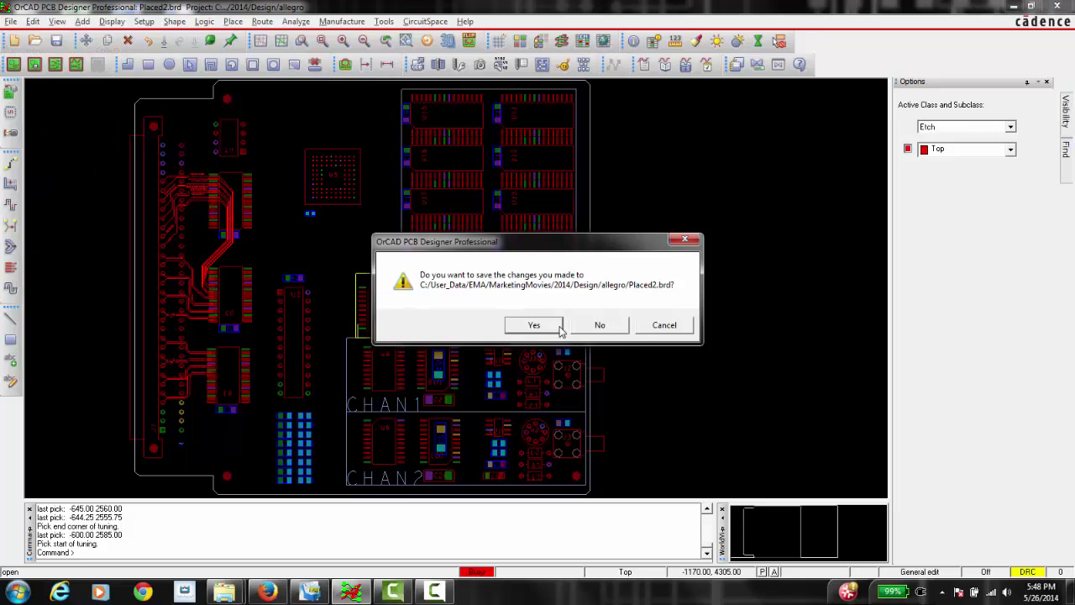
left_click(535, 325)
left_click(344, 286)
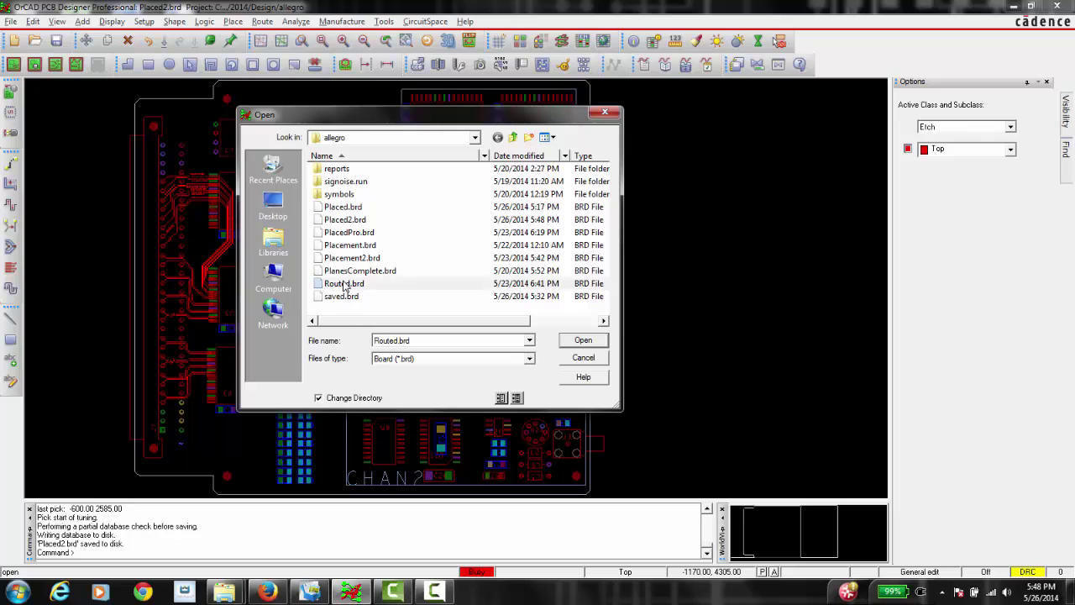
left_click(582, 340)
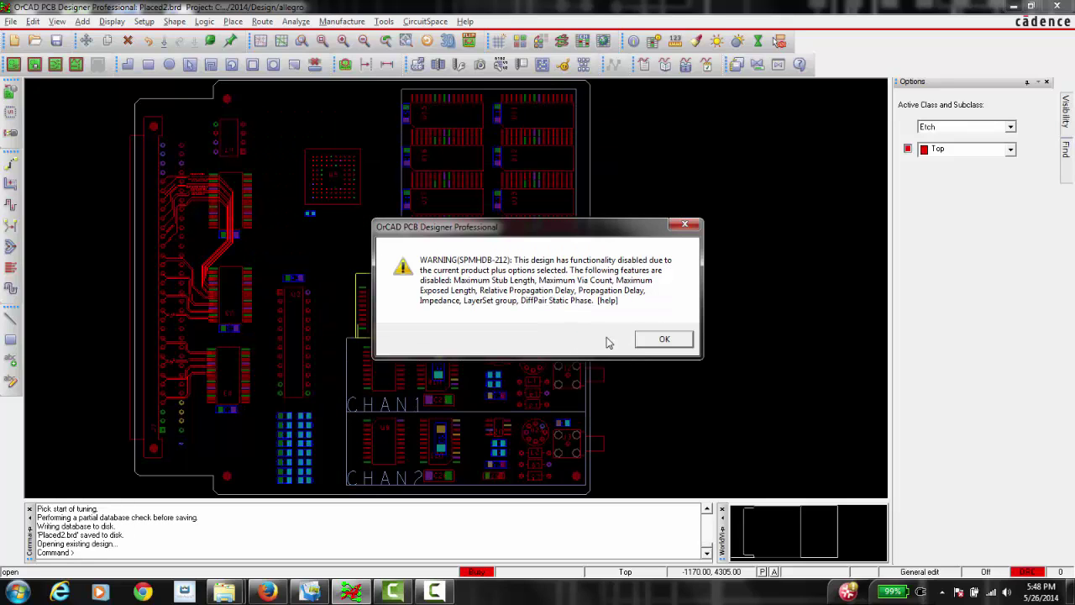
left_click(664, 339)
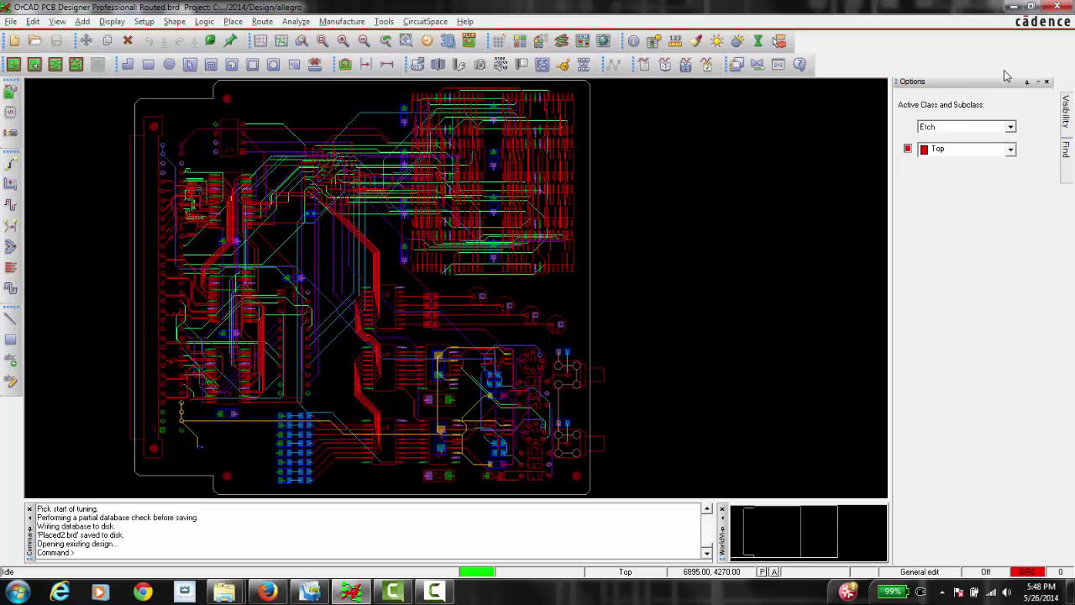
Step: Hide all conductor layers and show only the Gnd layer
mouse_move(1067, 124)
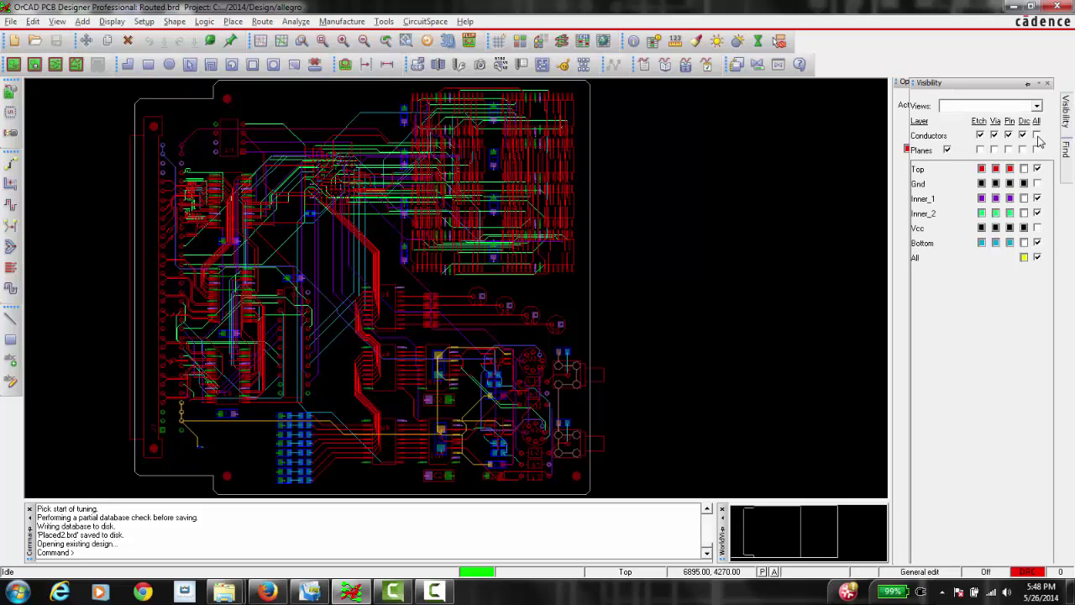
left_click(1037, 136)
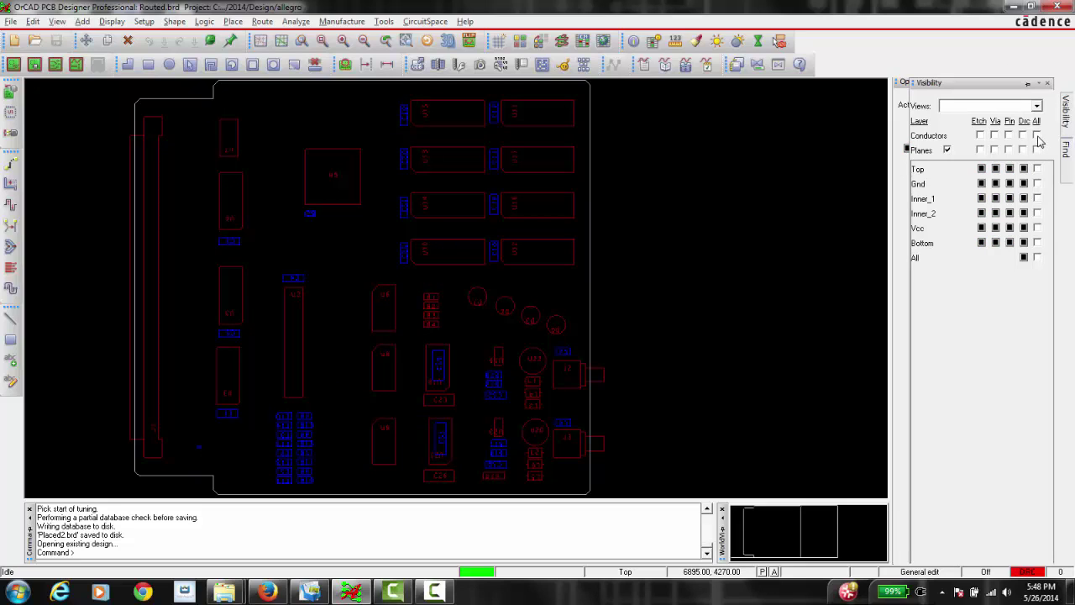
left_click(1037, 183)
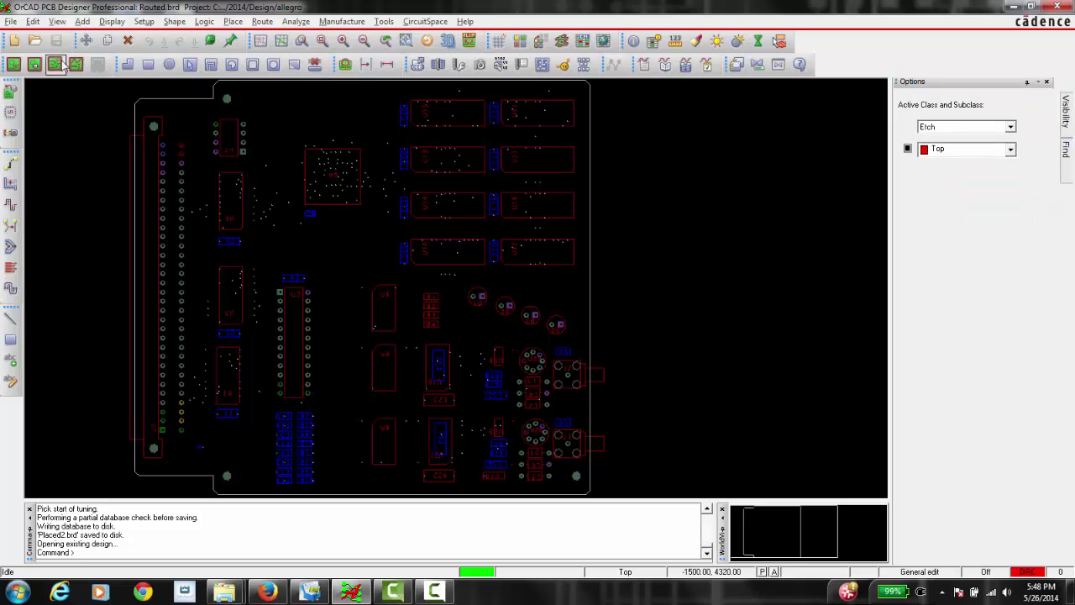
Step: Create a dynamic split plane on the Gnd layer
left_click(33, 21)
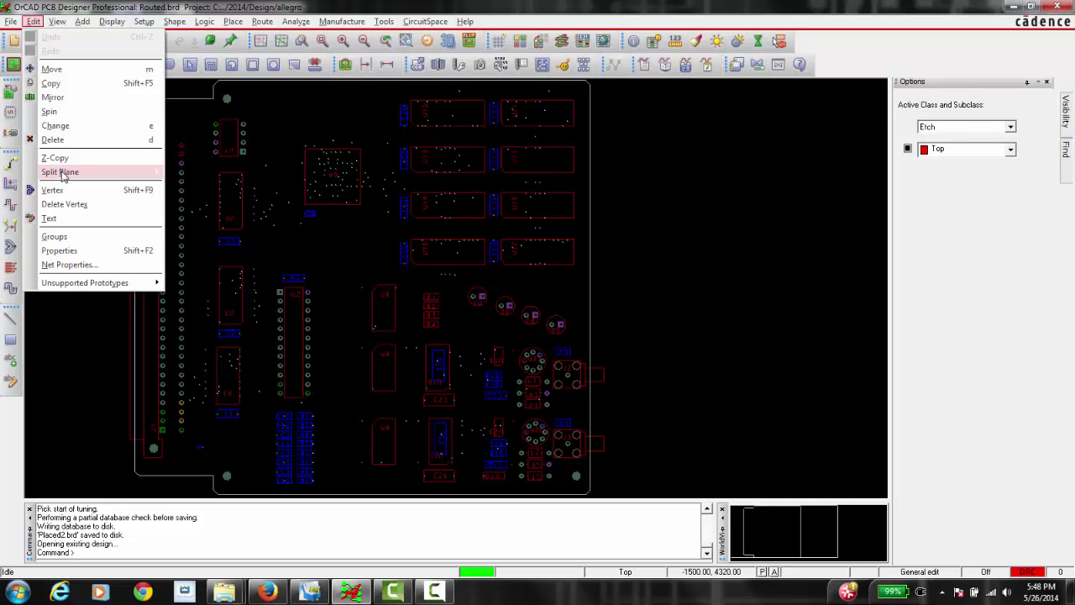
mouse_move(63, 173)
left_click(192, 185)
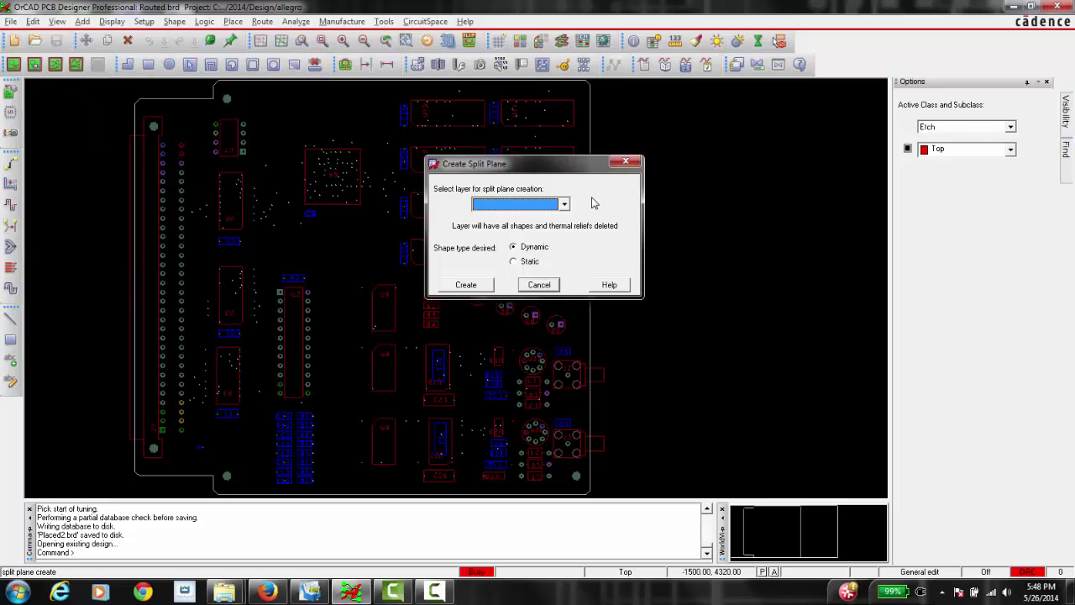
left_click(565, 204)
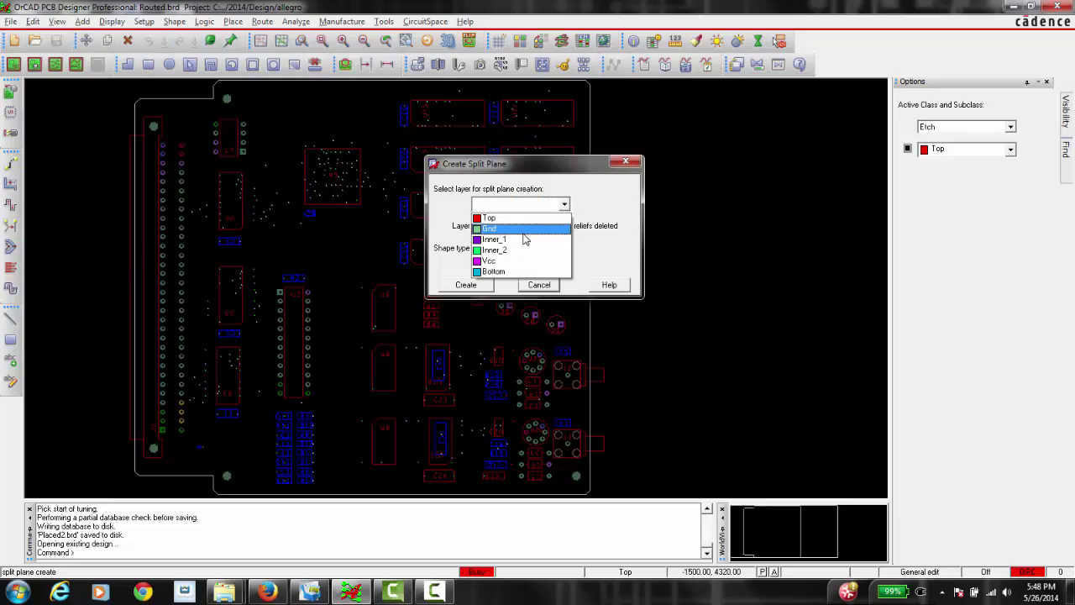
left_click(523, 238)
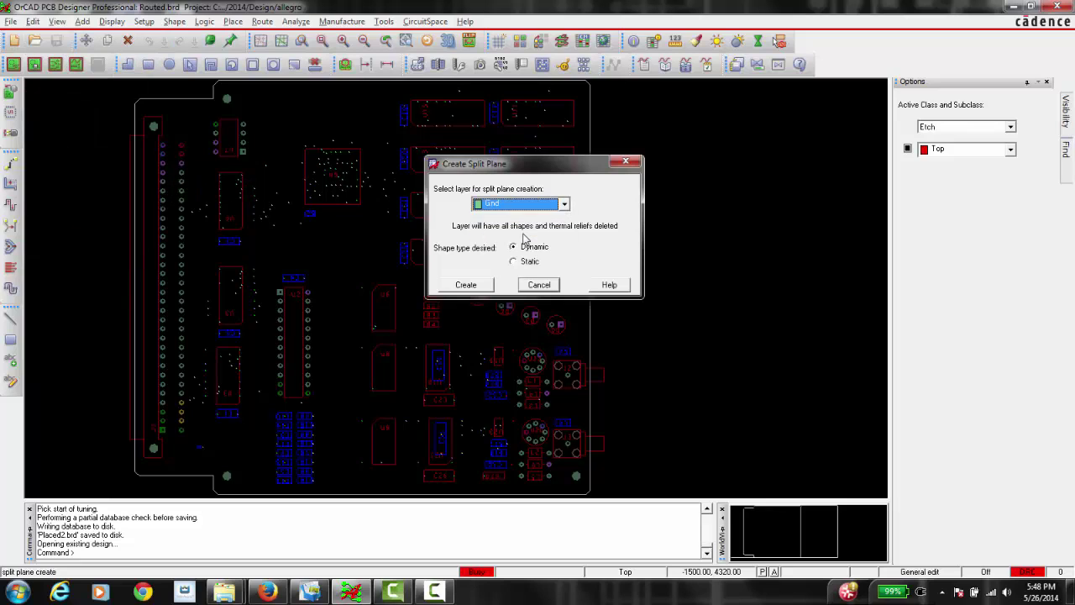
left_click(467, 285)
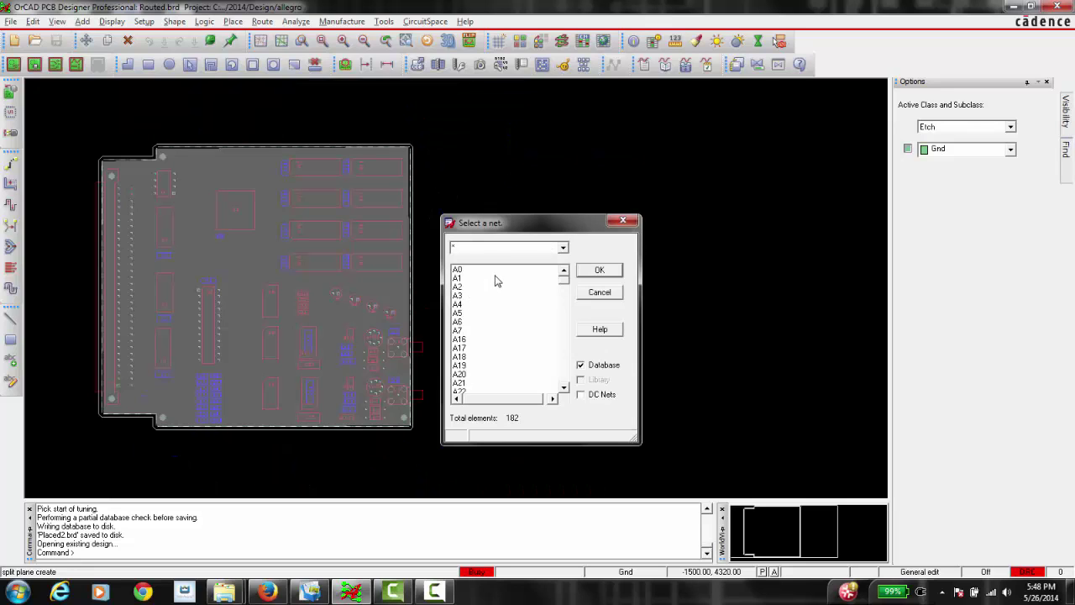
Step: Filter the net list by g and assign the plane shape to the Gnd net
type("g")
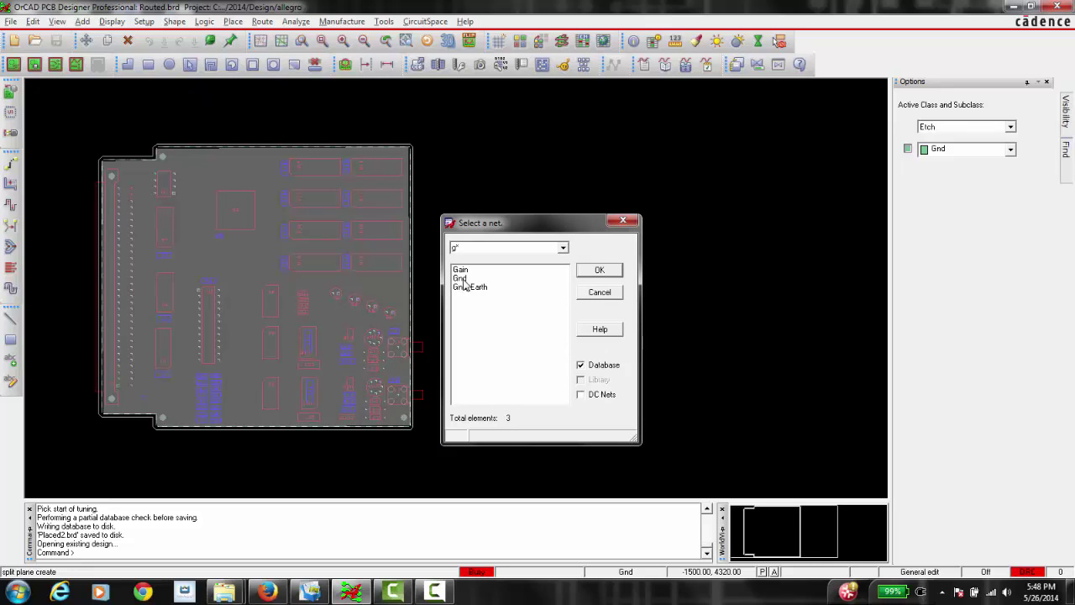
left_click(461, 278)
left_click(596, 269)
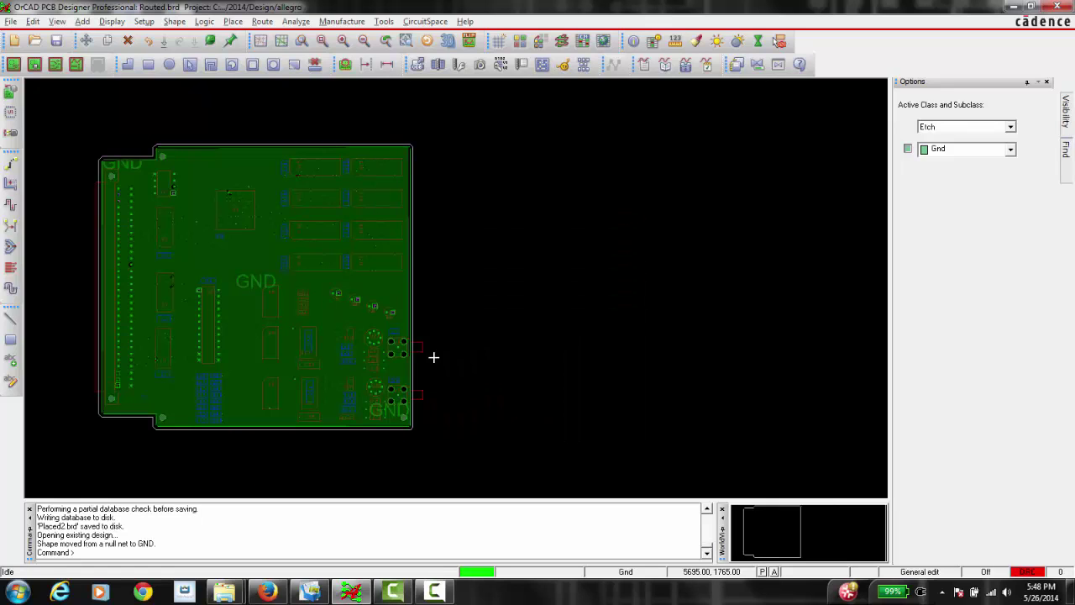
scroll(176, 372, "up", 4)
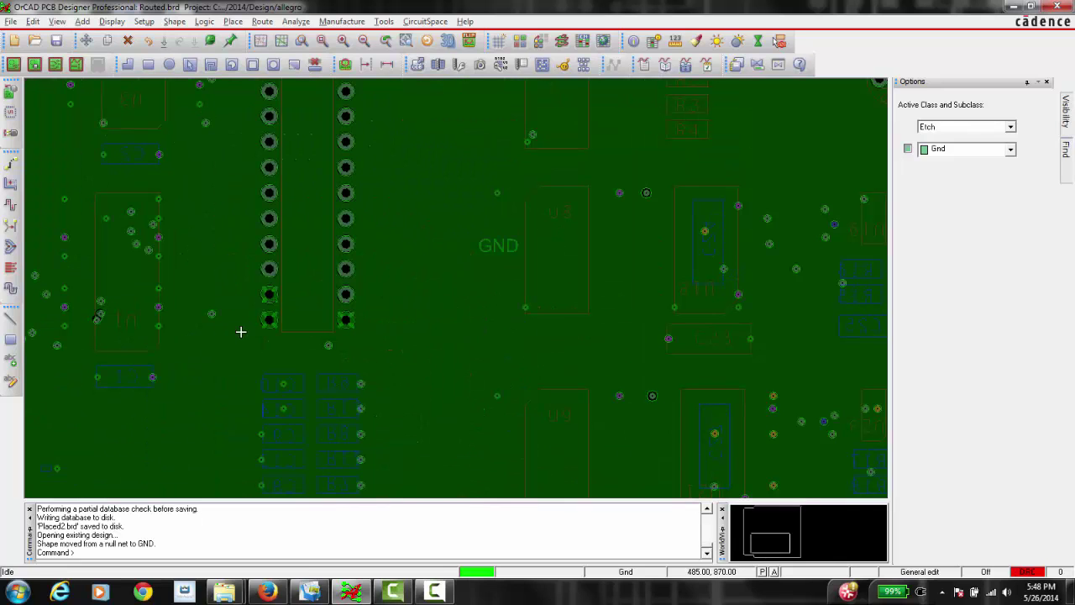
middle_click_drag(241, 331, 236, 329)
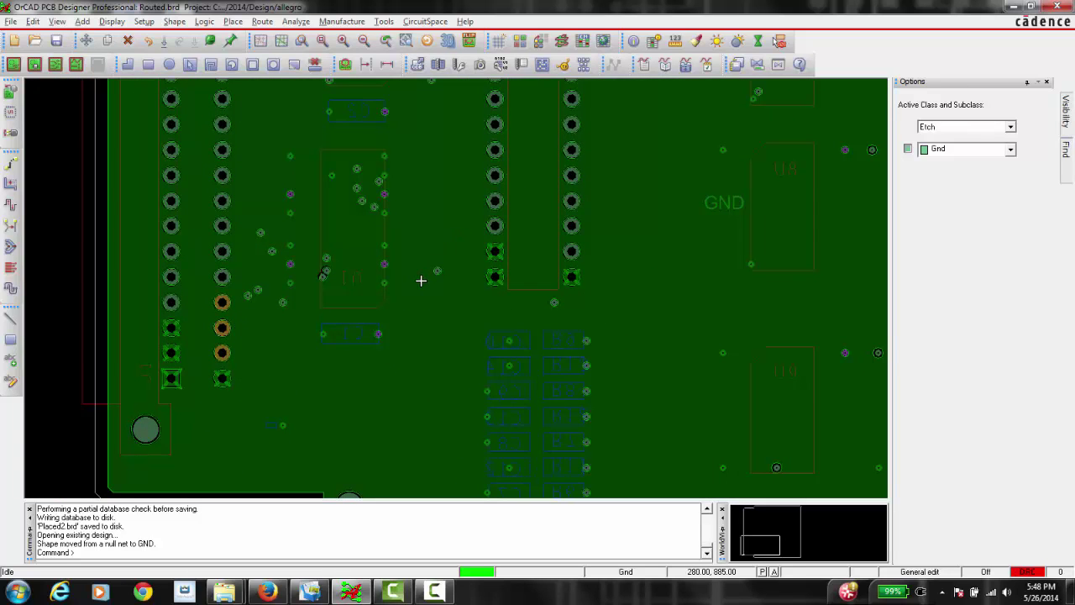
Step: Fit the whole board in view, hide the Gnd layer and show only the Vcc layer
scroll(421, 281, "up", 2)
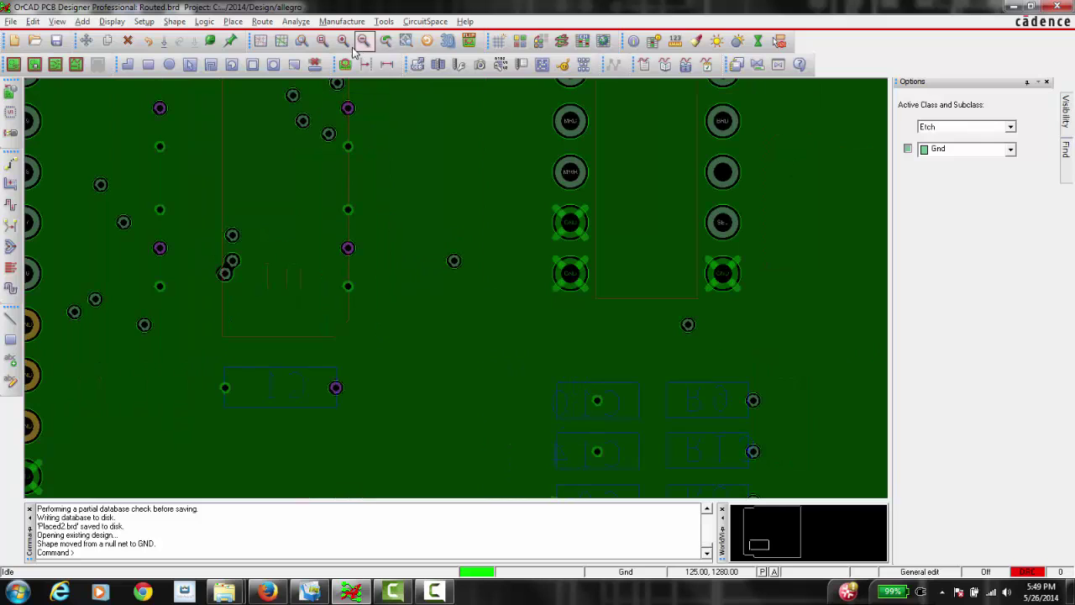
left_click(322, 40)
mouse_move(1065, 118)
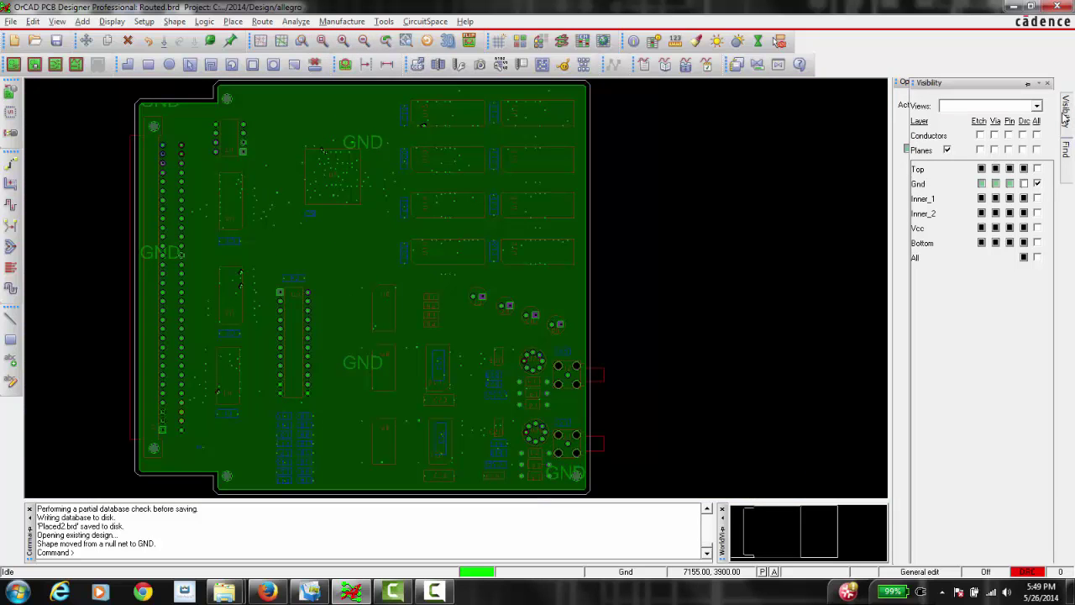
left_click(1037, 183)
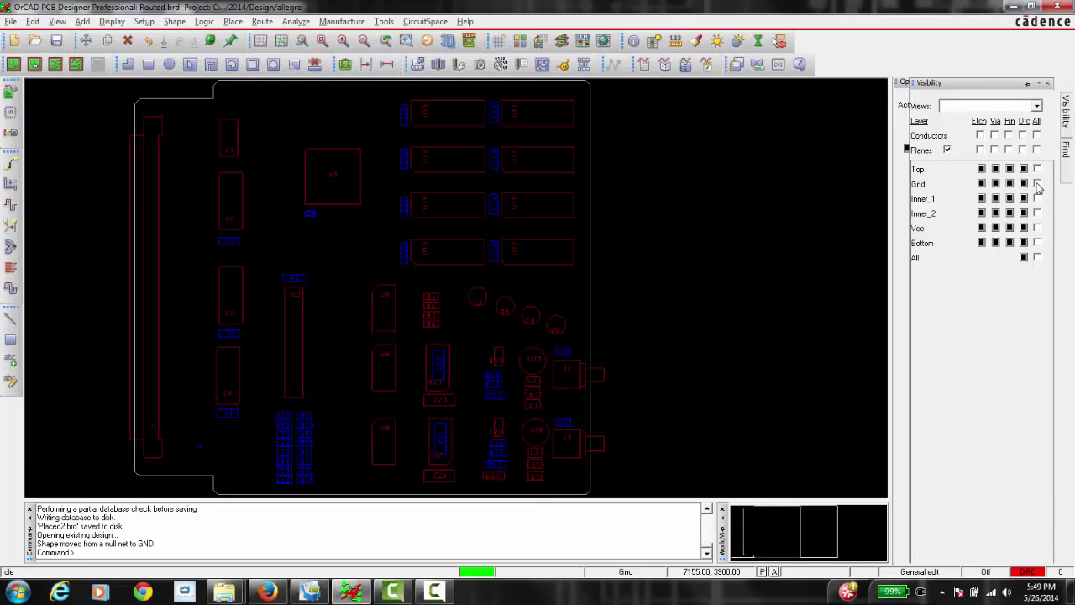
left_click(1037, 228)
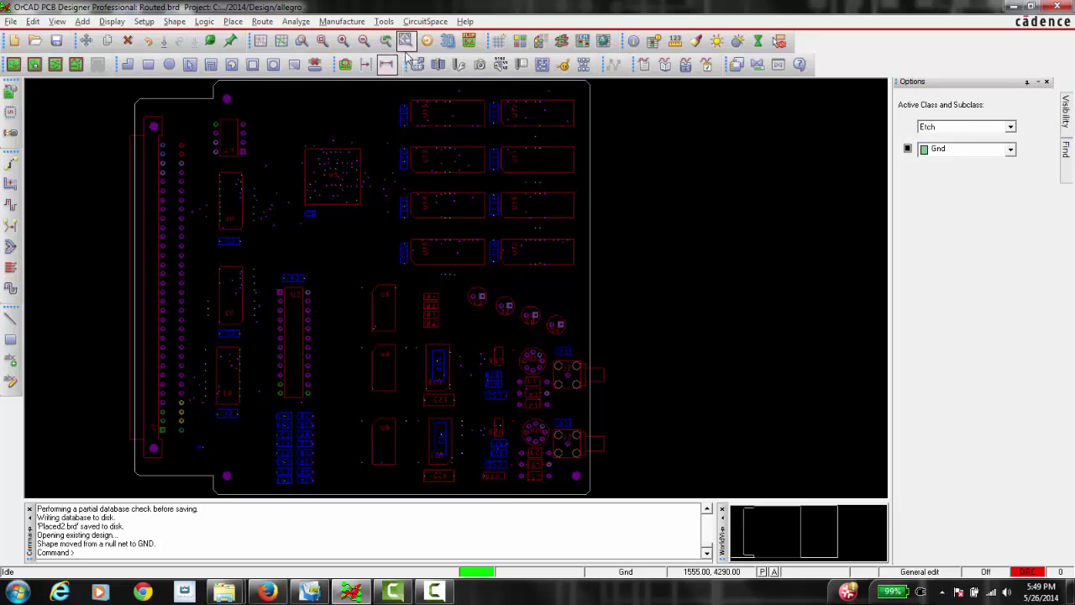
Step: Turn on the Anti Etch visibility of the Vcc layer and inspect the split lines around J2 and J3
left_click(521, 42)
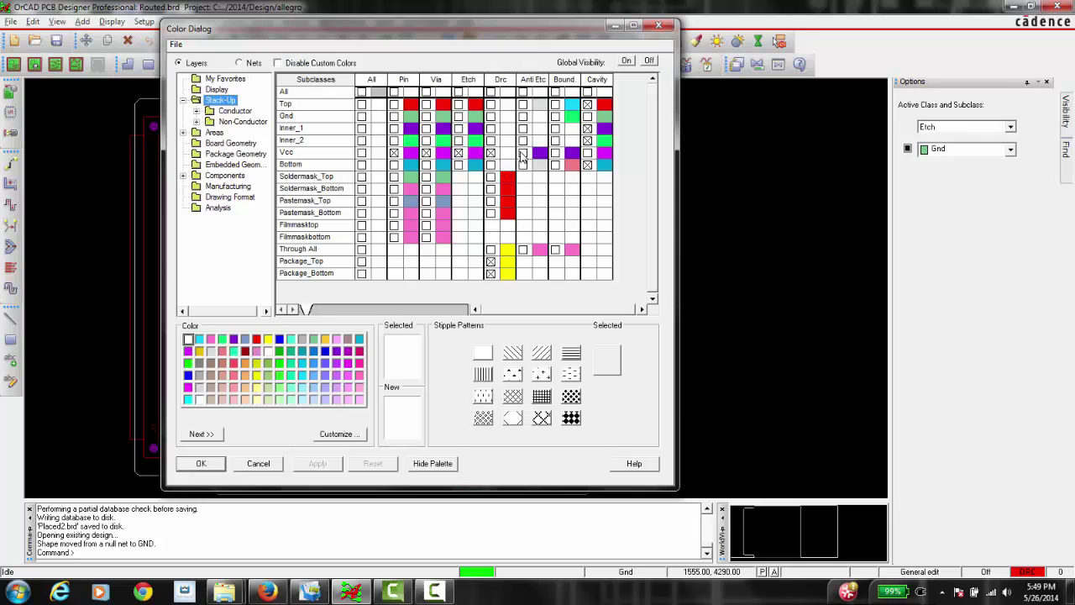
left_click(522, 153)
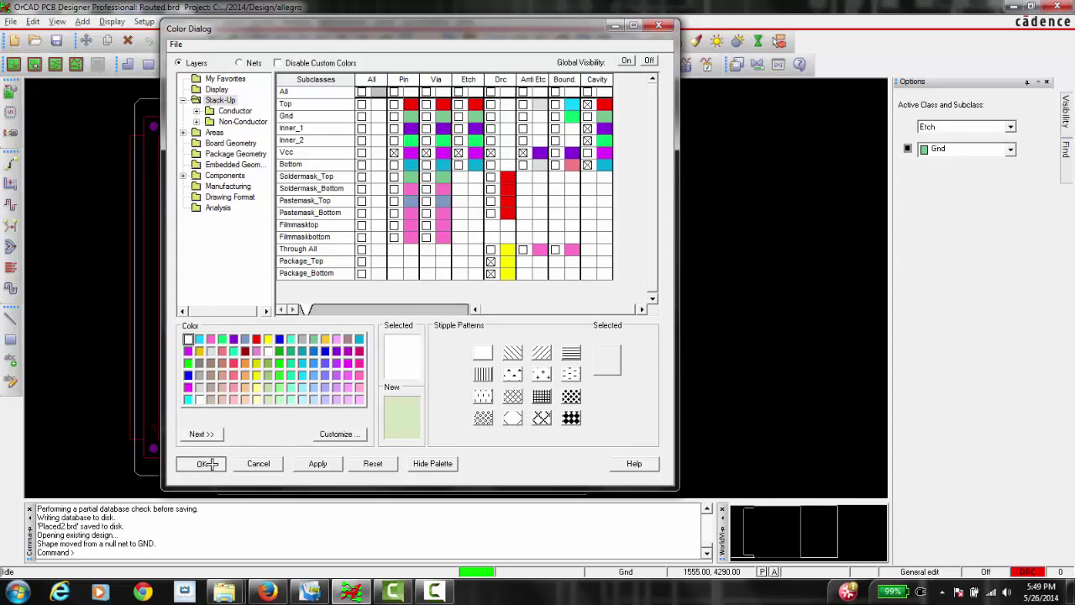
left_click(203, 463)
scroll(497, 446, "up", 2)
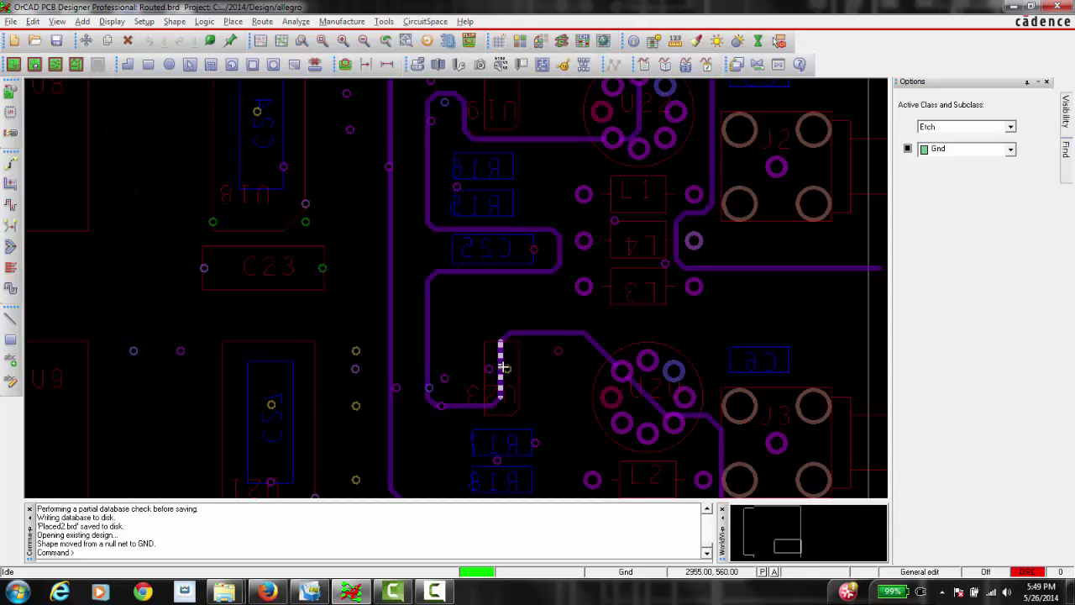
middle_click_drag(503, 367, 503, 367)
scroll(502, 367, "down", 2)
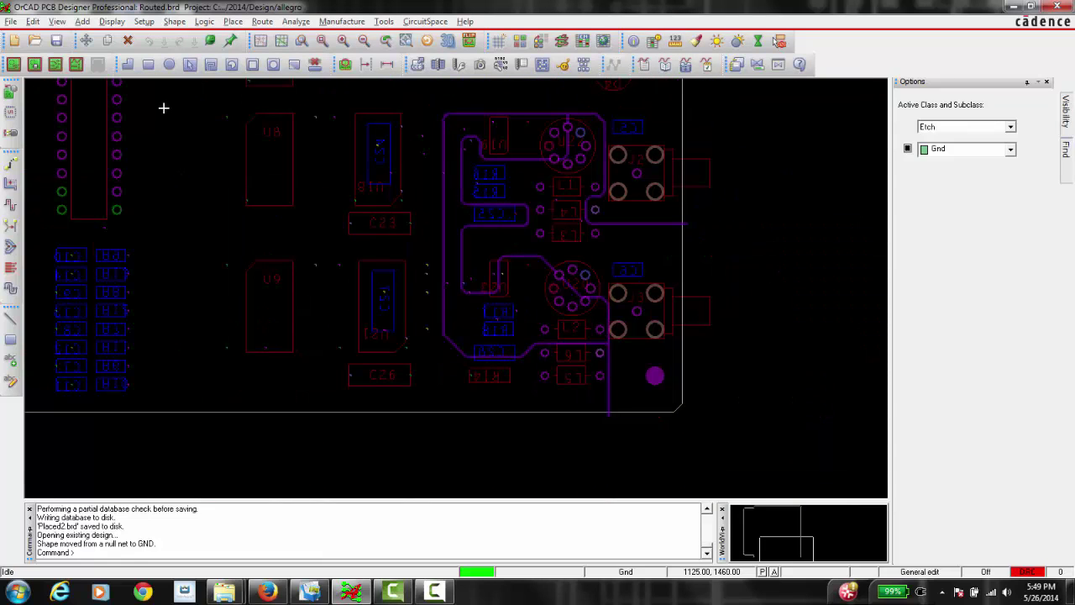
Step: Create a dynamic split plane on the Vcc layer
left_click(33, 22)
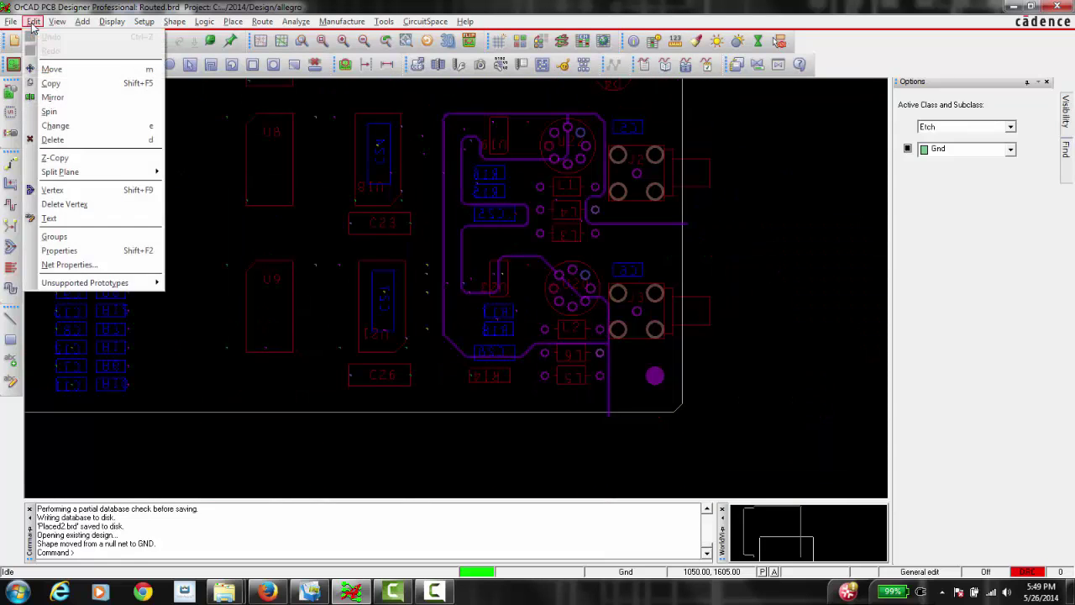
mouse_move(74, 172)
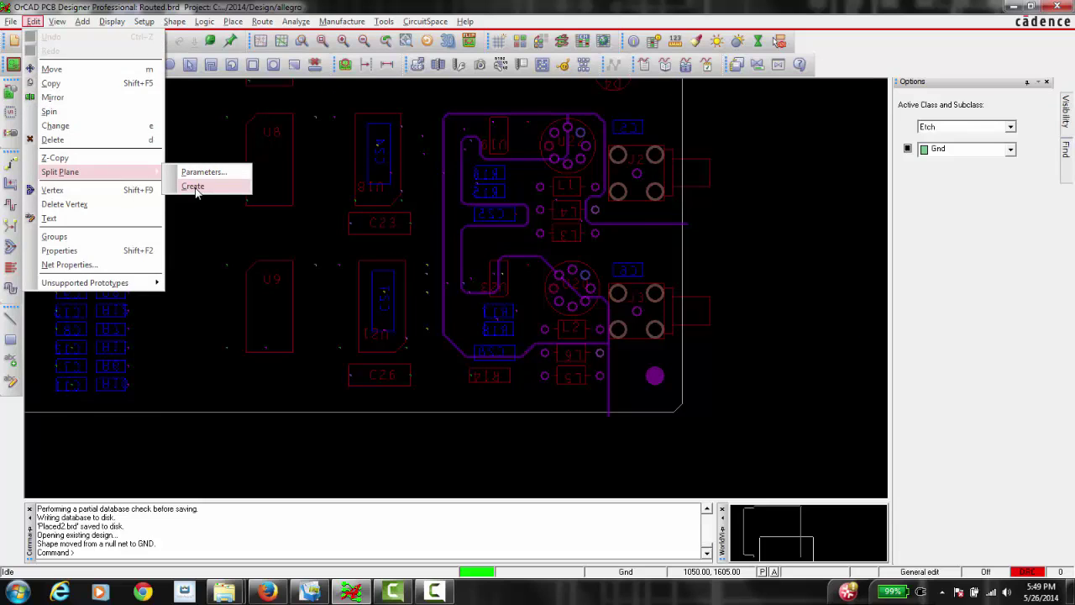
left_click(194, 187)
left_click(565, 204)
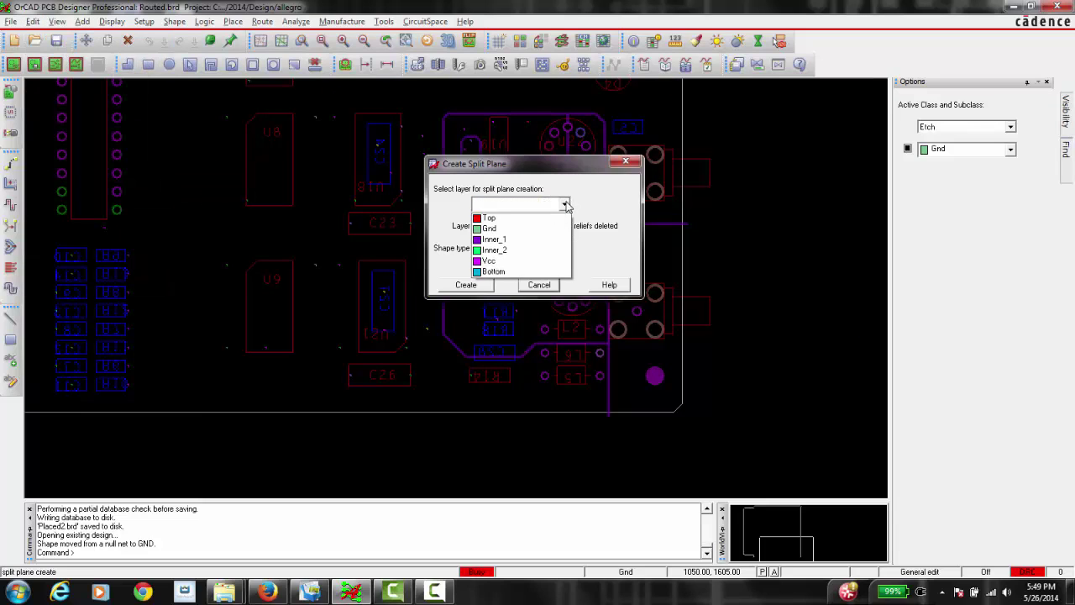
left_click(527, 262)
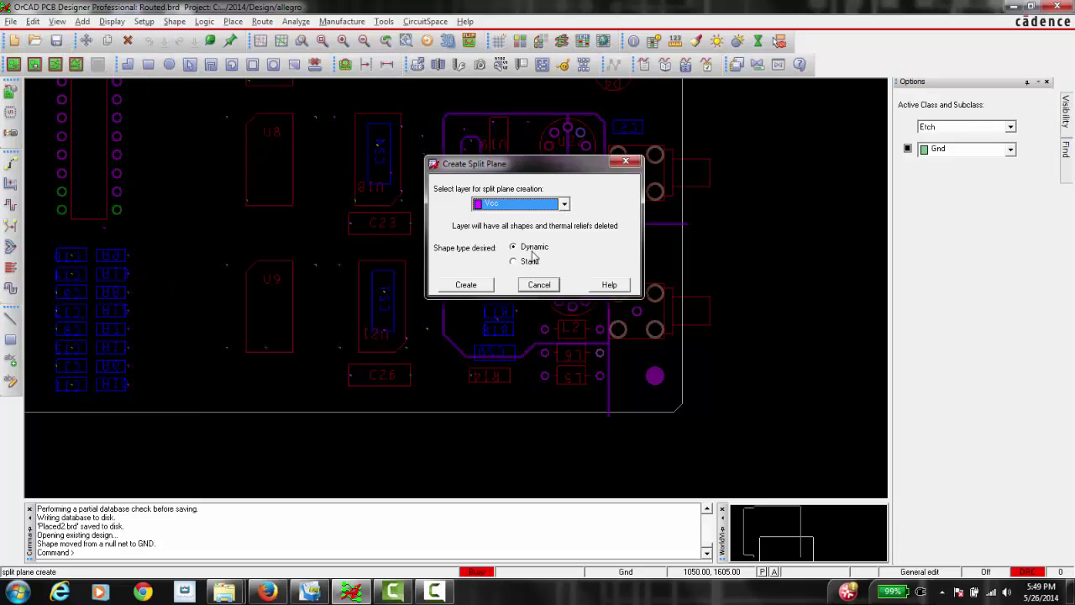
left_click(490, 286)
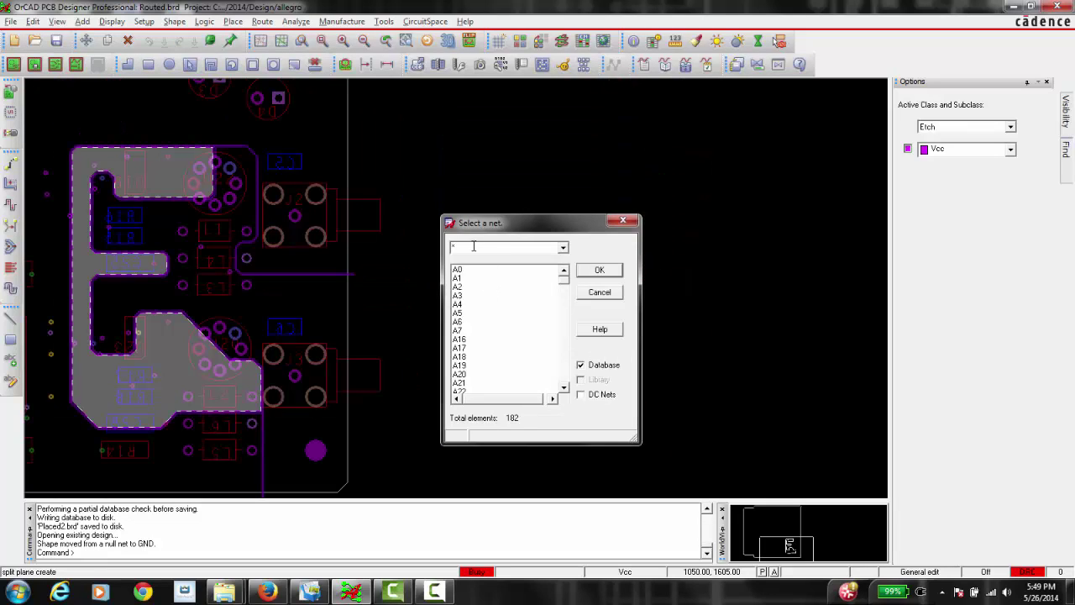
Step: Filter the net list by v and assign the first split shape to the V+12 net
key("Tab")
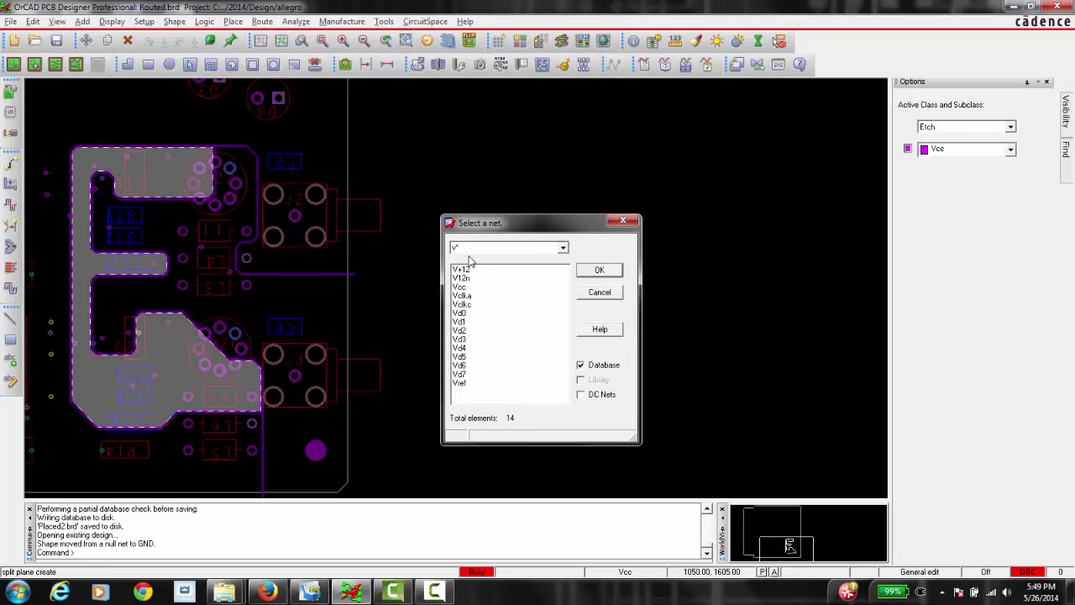
left_click(462, 269)
left_click(597, 271)
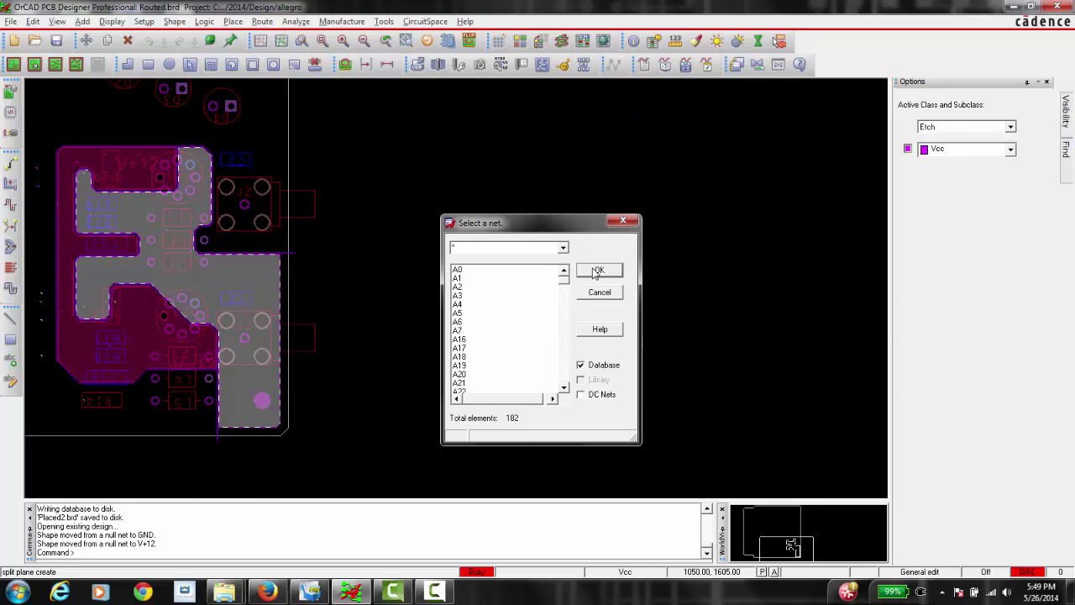
Step: Assign the second split shape to the V12n net and the large remaining board area to the Vcc net
type("v")
key("Tab")
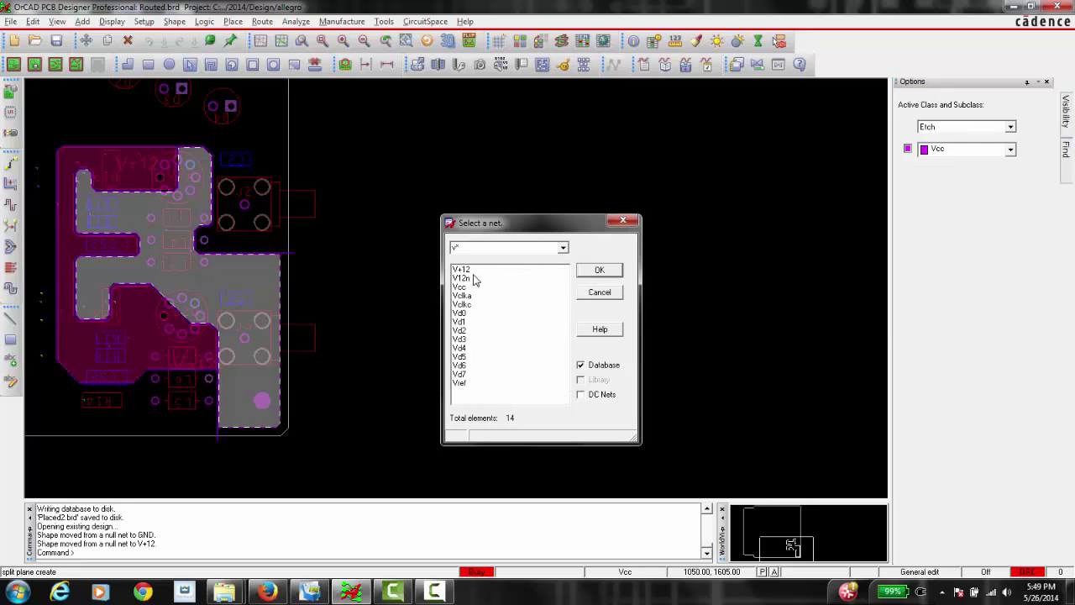
left_click(471, 278)
left_click(589, 273)
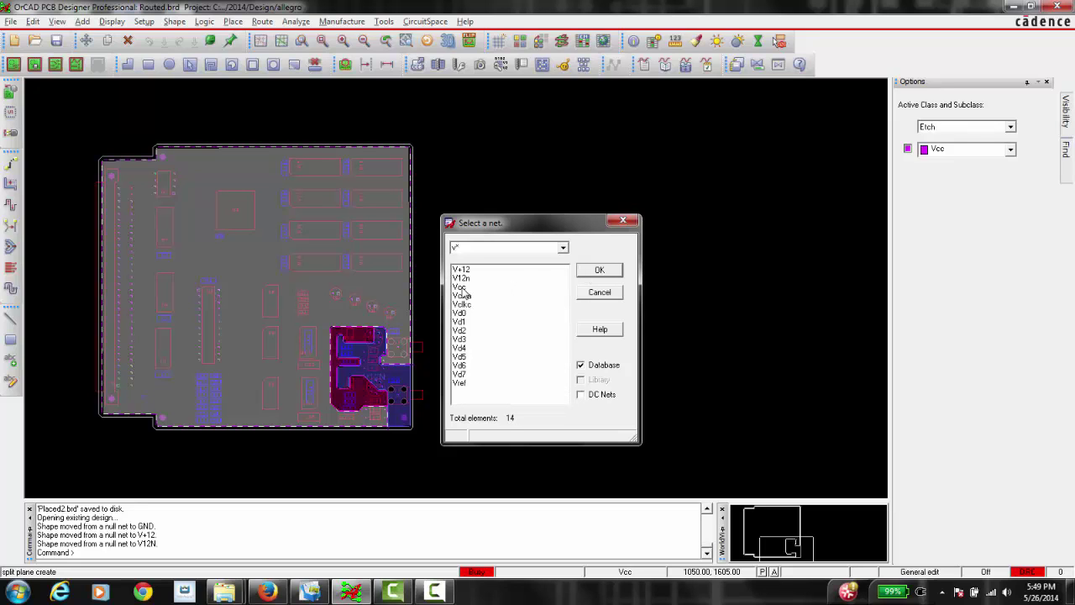
left_click(461, 288)
left_click(598, 270)
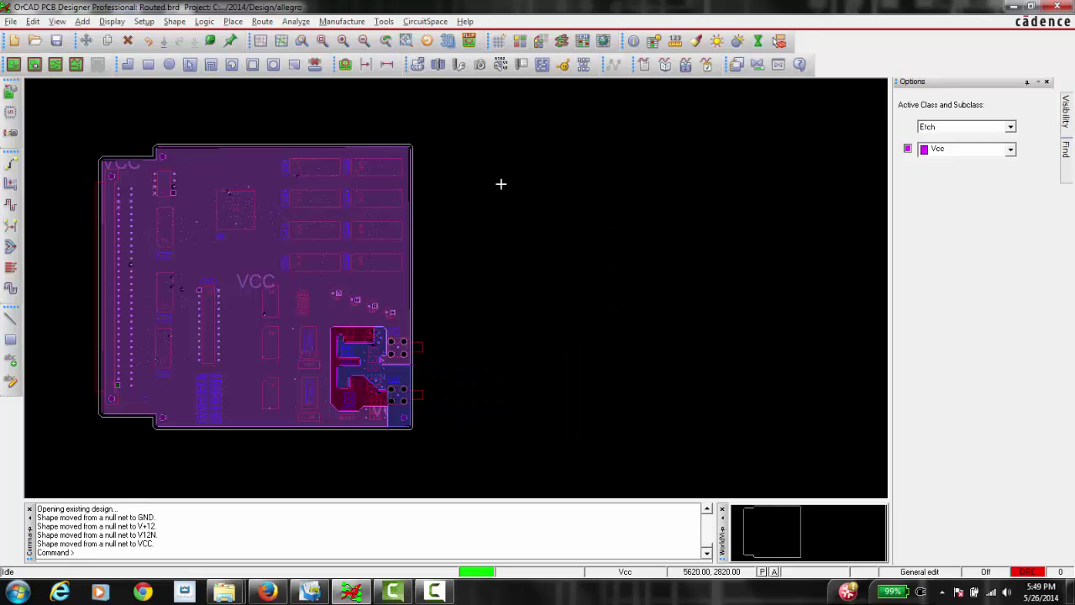
Step: Turn off the Anti Etch visibility of the Vcc layer and inspect the split planes near J3
left_click(521, 41)
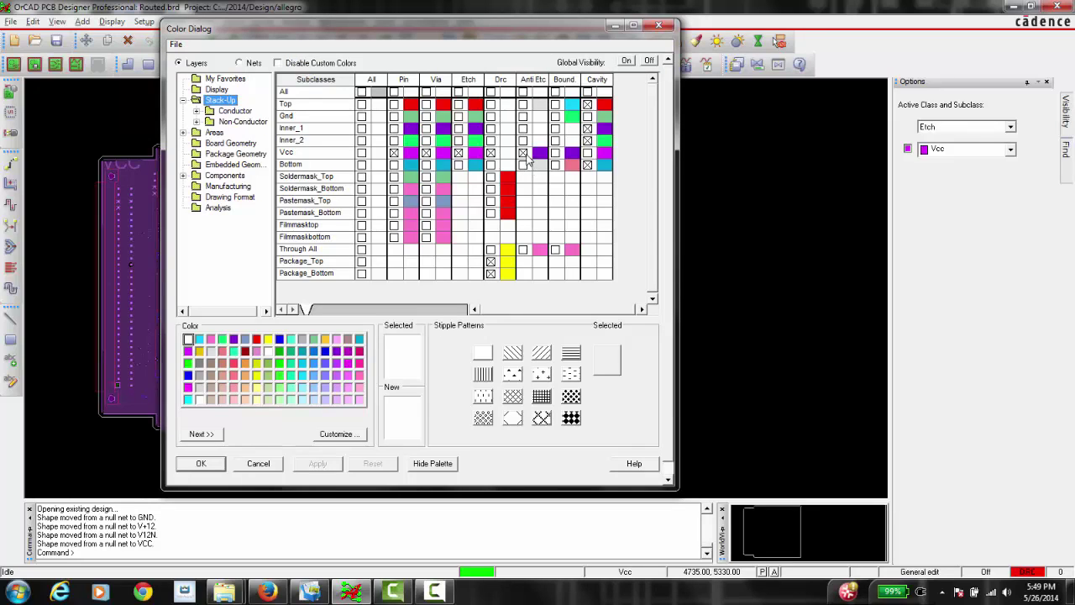
left_click(201, 463)
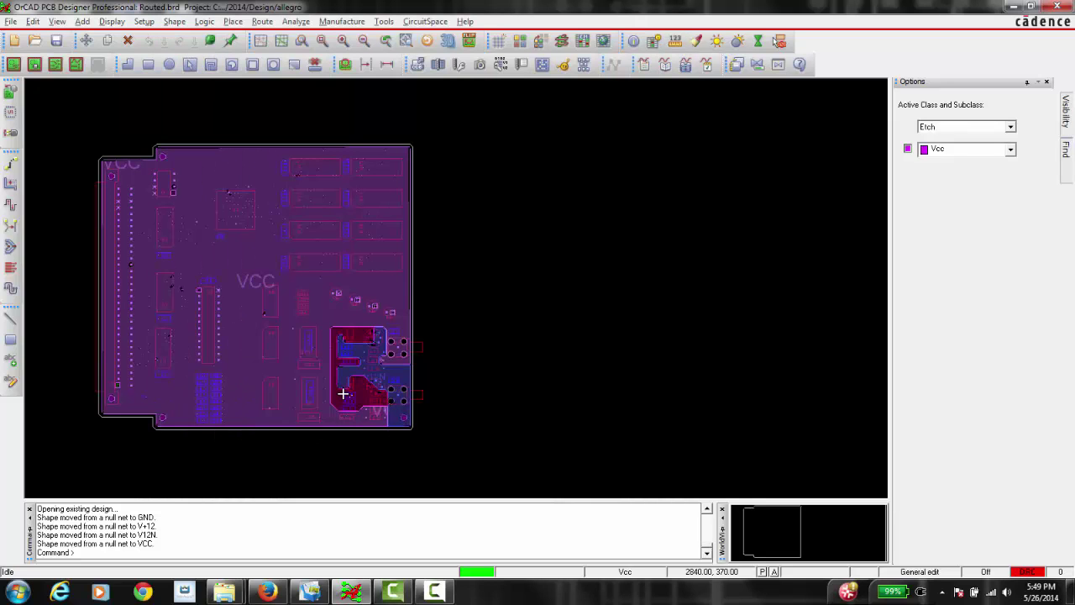
scroll(343, 393, "up", 4)
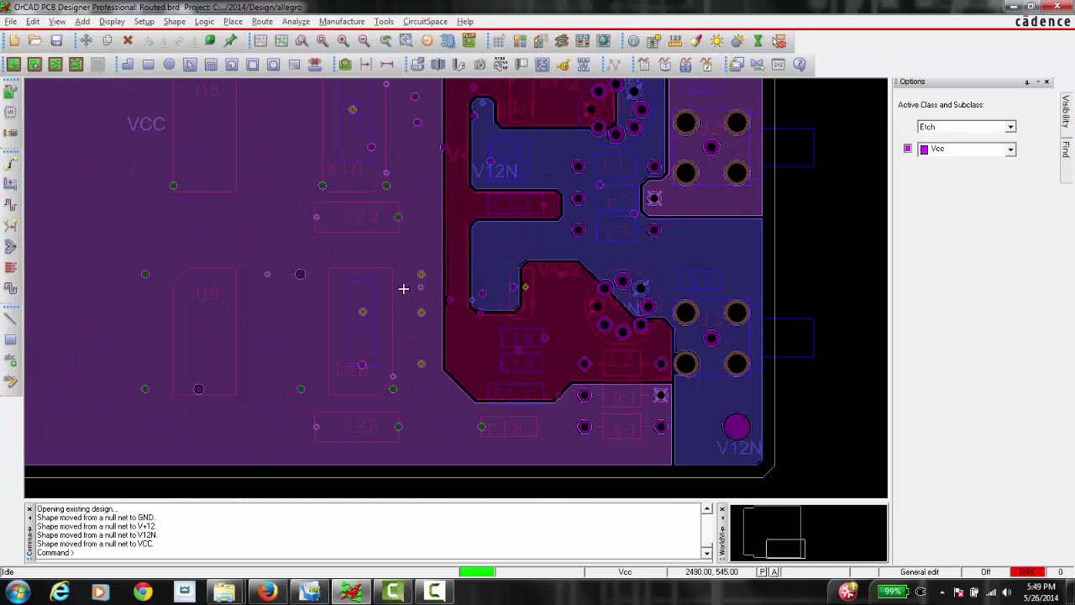
Step: Fit the whole board in view, hide the Vcc layer and show only the Bottom layer
left_click(323, 42)
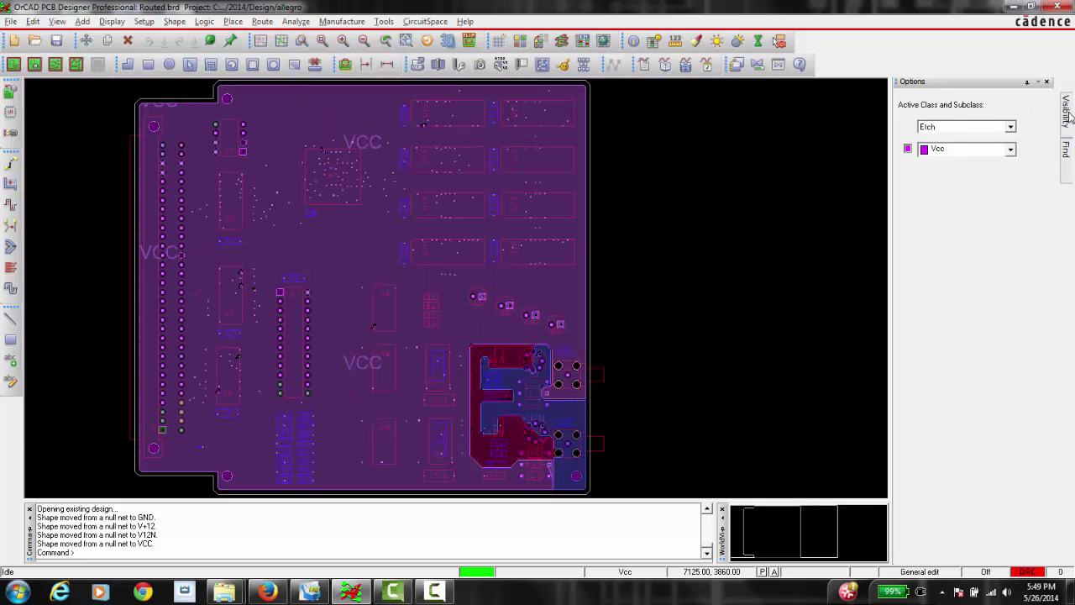
mouse_move(1066, 117)
left_click(1038, 227)
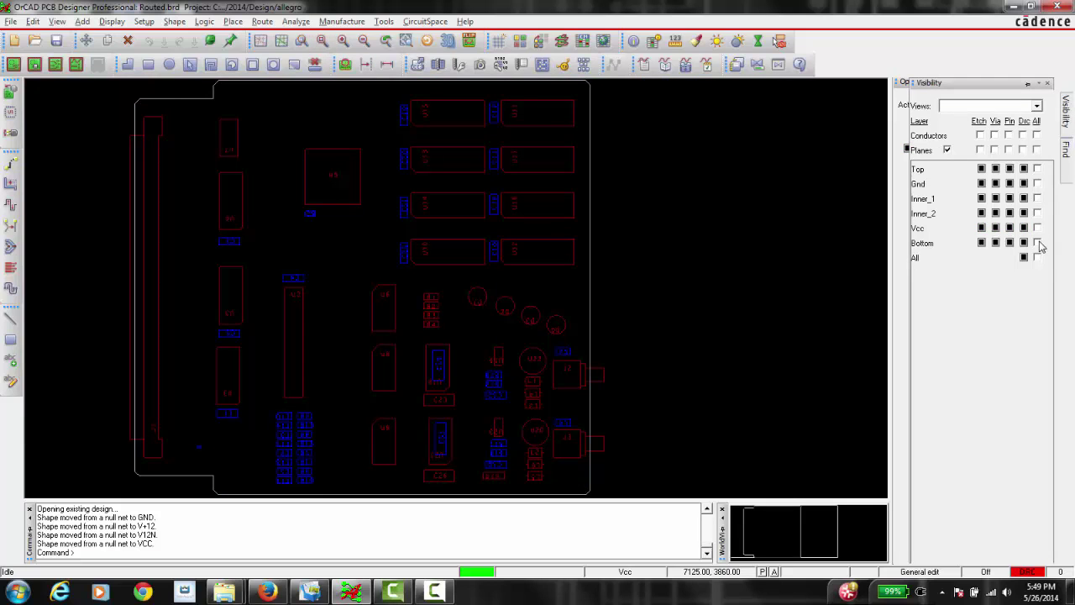
left_click(1038, 243)
Step: Start a dynamic copper polygon shape on the Bottom etch layer and assign it to the Gnd_Earth net
scroll(545, 429, "up", 1)
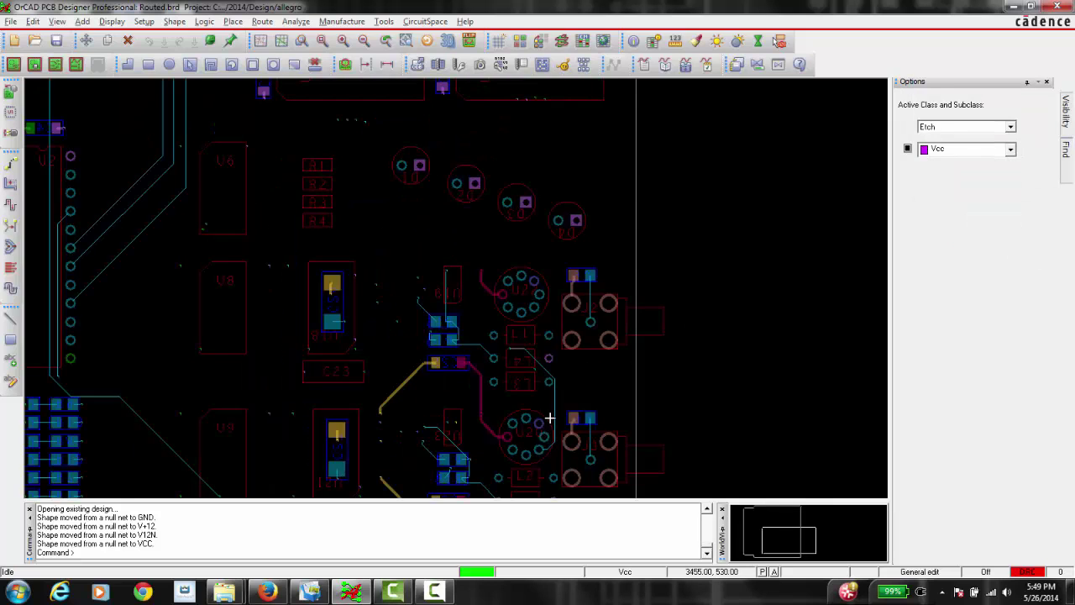
middle_click_drag(550, 417, 580, 362)
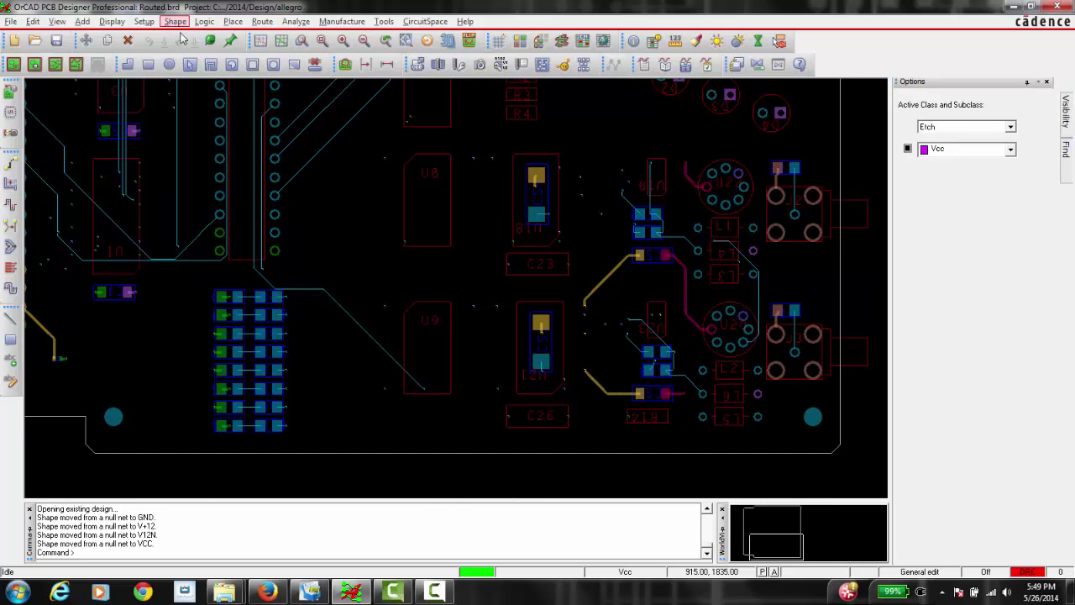
right_click(344, 158)
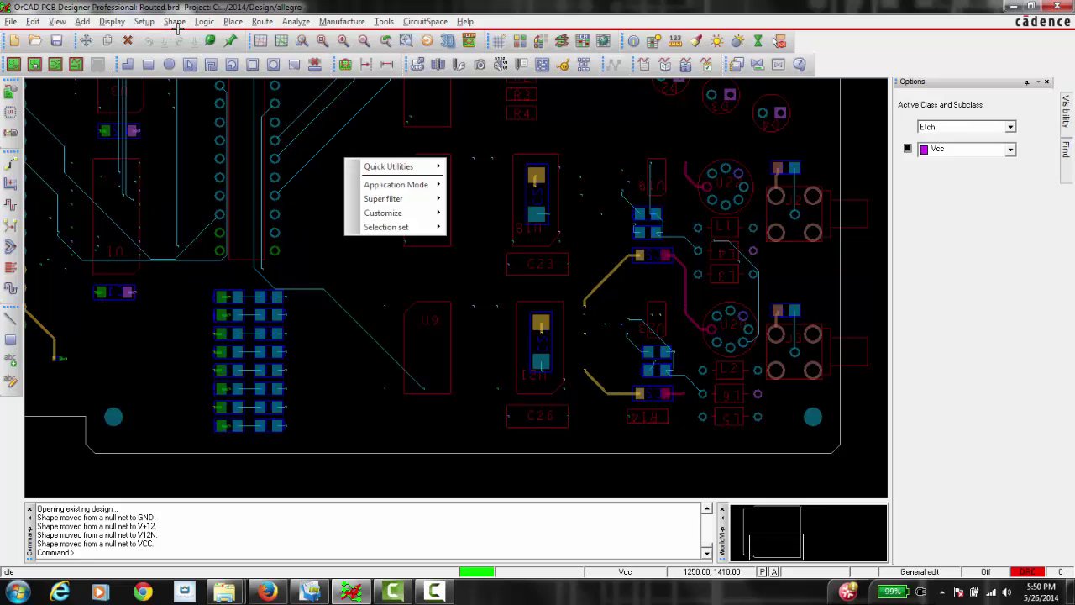
left_click(174, 21)
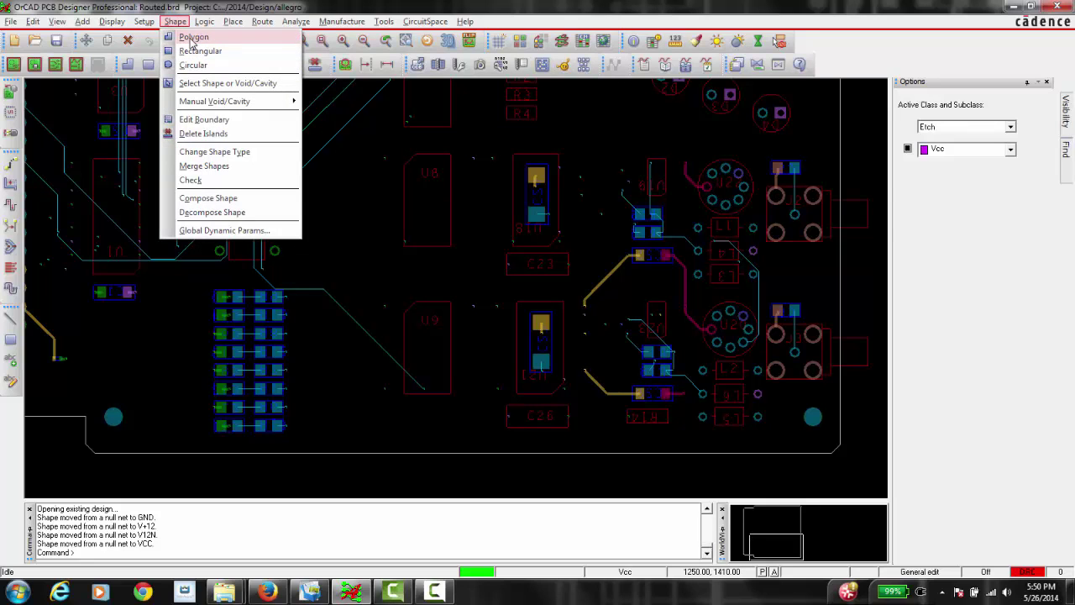
left_click(191, 38)
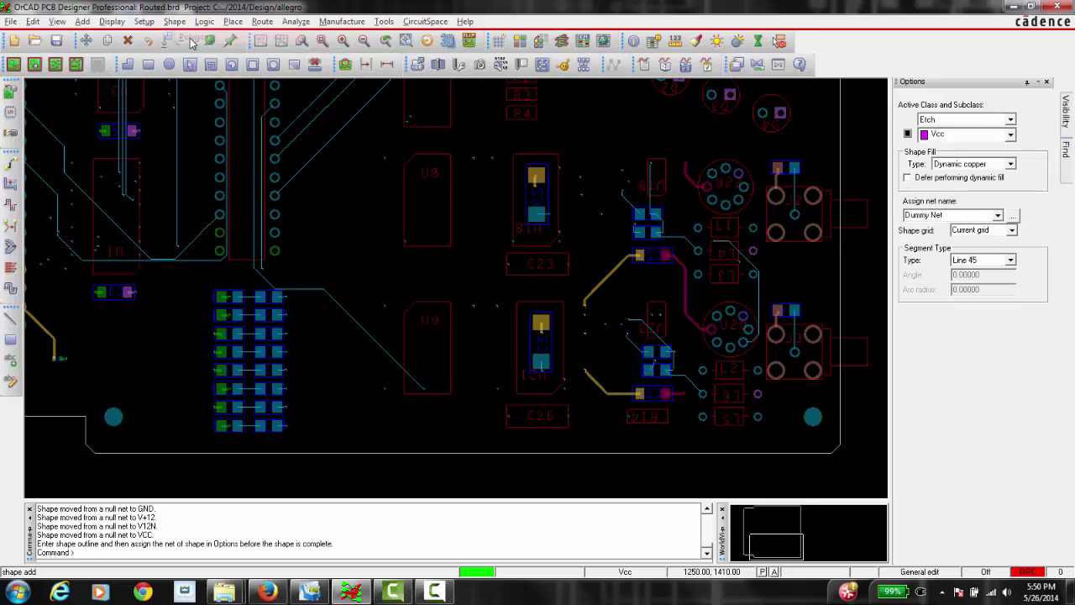
left_click(1012, 137)
left_click(974, 207)
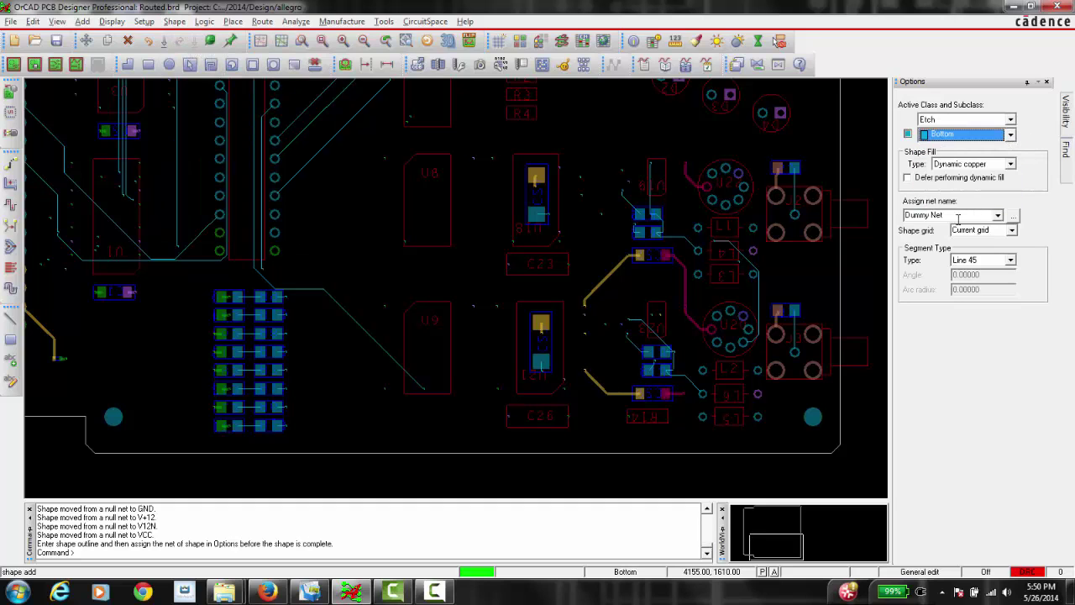
left_click(998, 216)
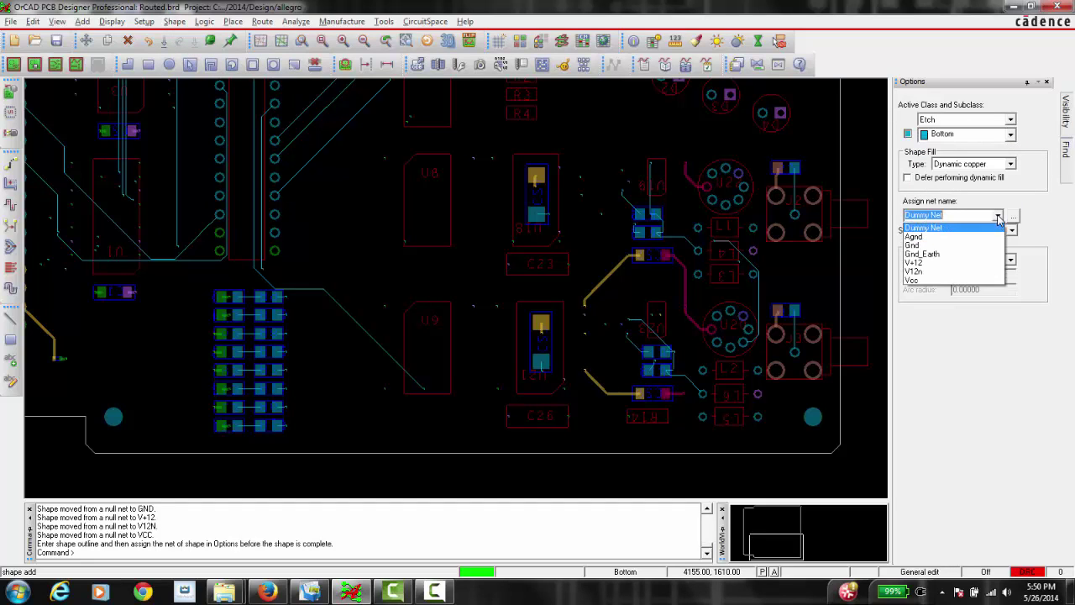
left_click(963, 255)
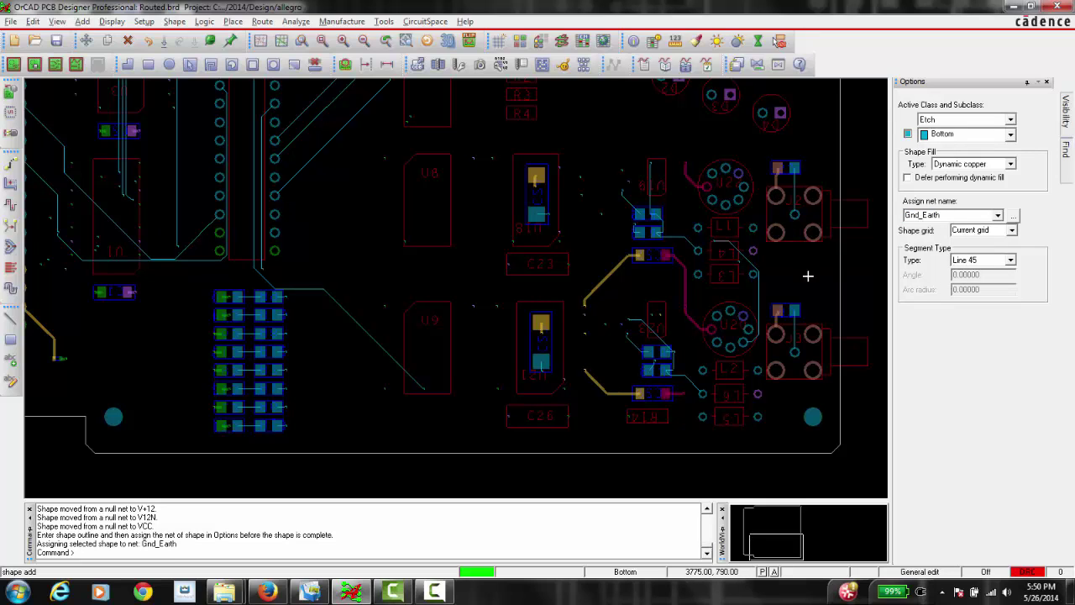
Step: Draw a closed, chamfered outline around the two connector circuits at the board's lower-right corner, spanning about X 2530–3915 and Y -150–1505, and complete the shape
left_click(610, 140)
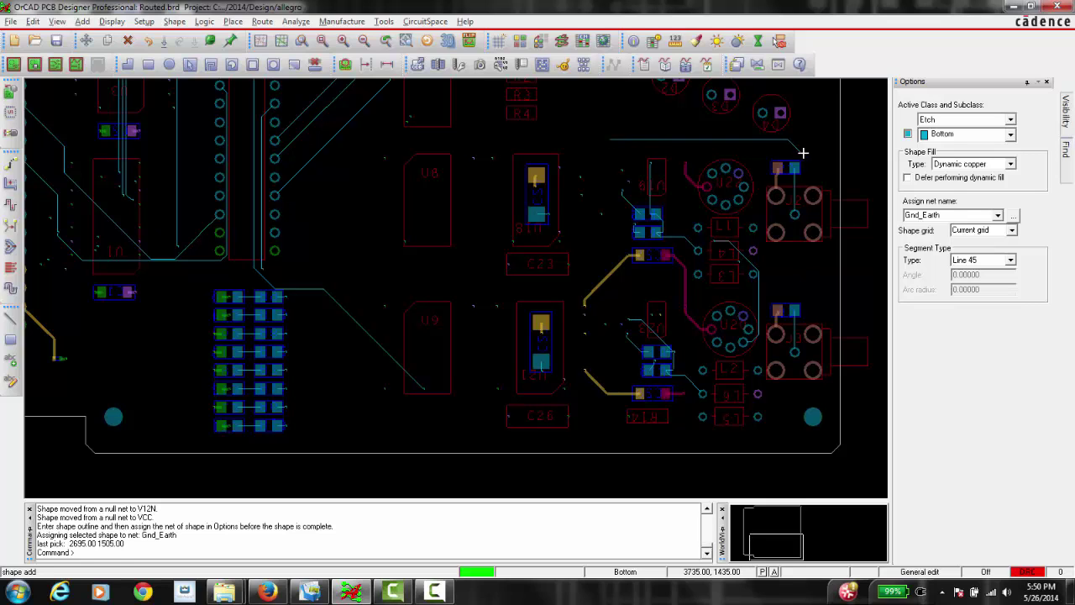
left_click(835, 155)
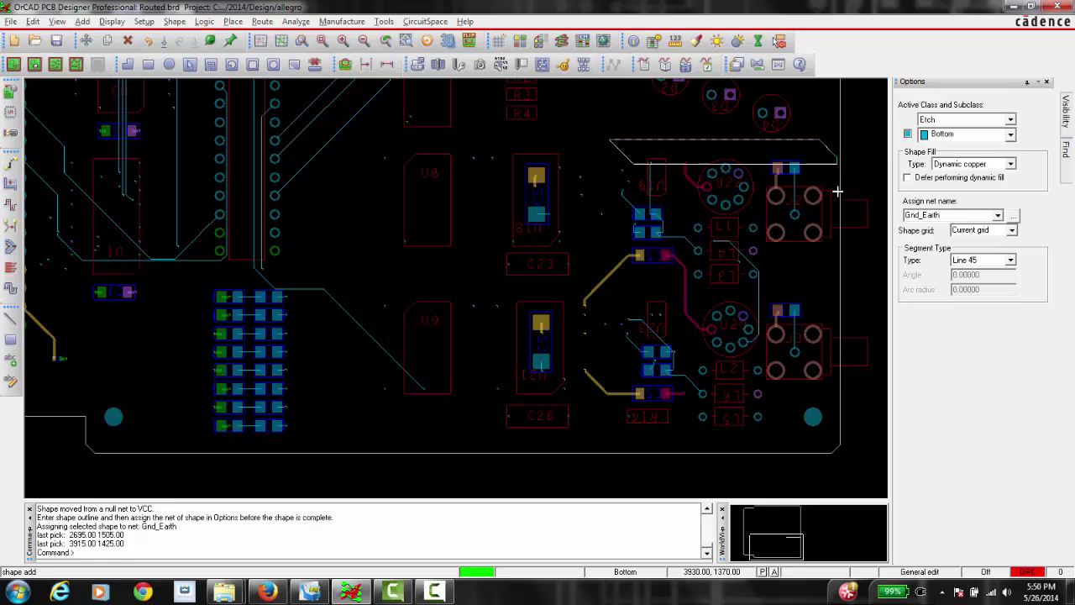
left_click(811, 443)
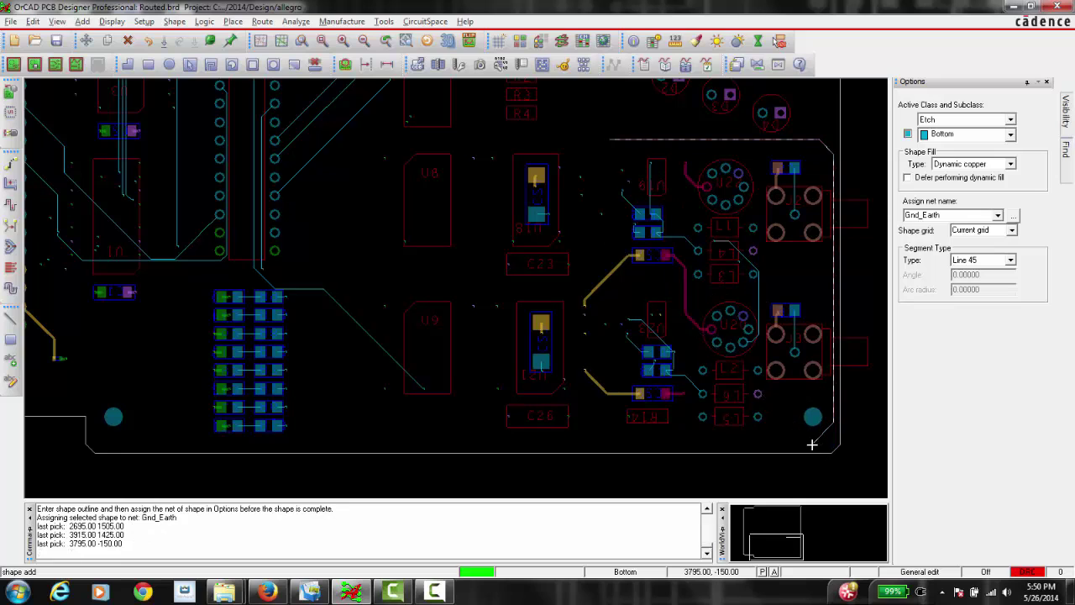
left_click(578, 425)
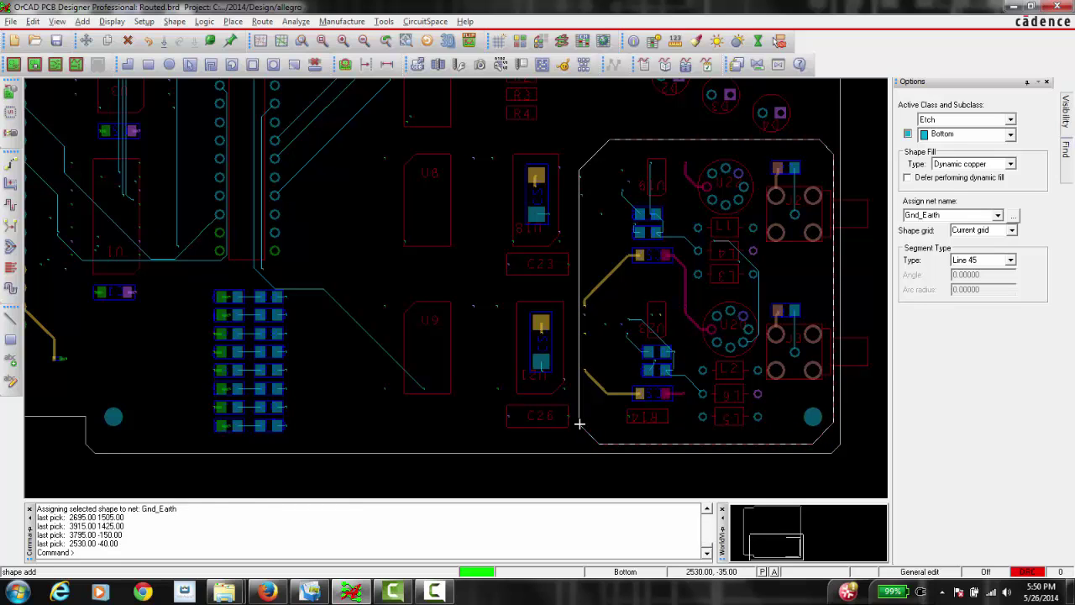
right_click(589, 219)
left_click(613, 226)
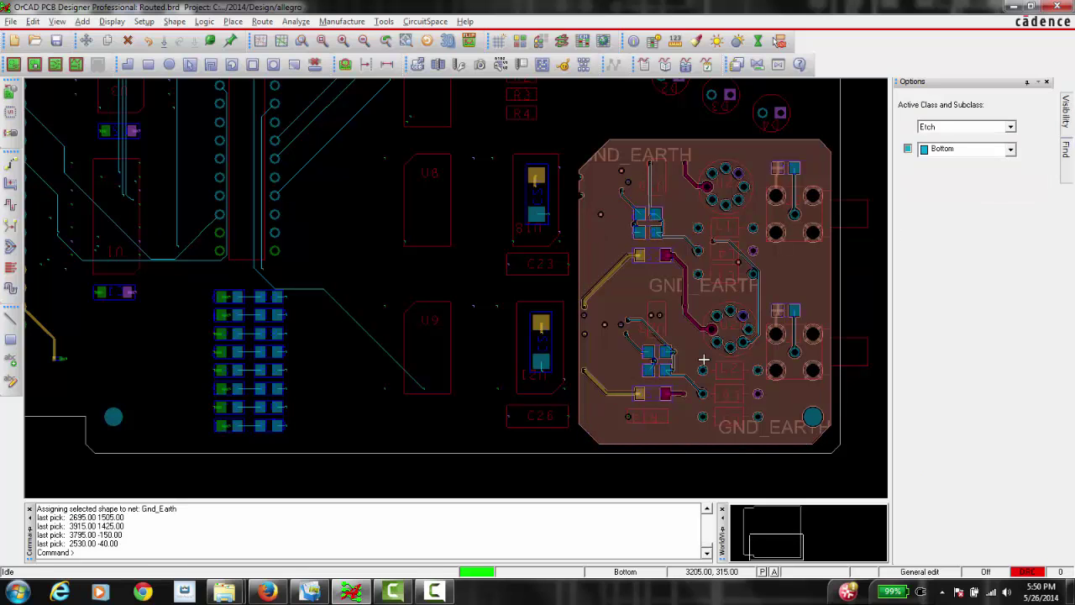
Step: Slide the vertical and diagonal segments of the N00044_Data_Daamp trace beside L3 and L4 slightly outward within the Gnd_Earth shape
scroll(752, 299, "up", 2)
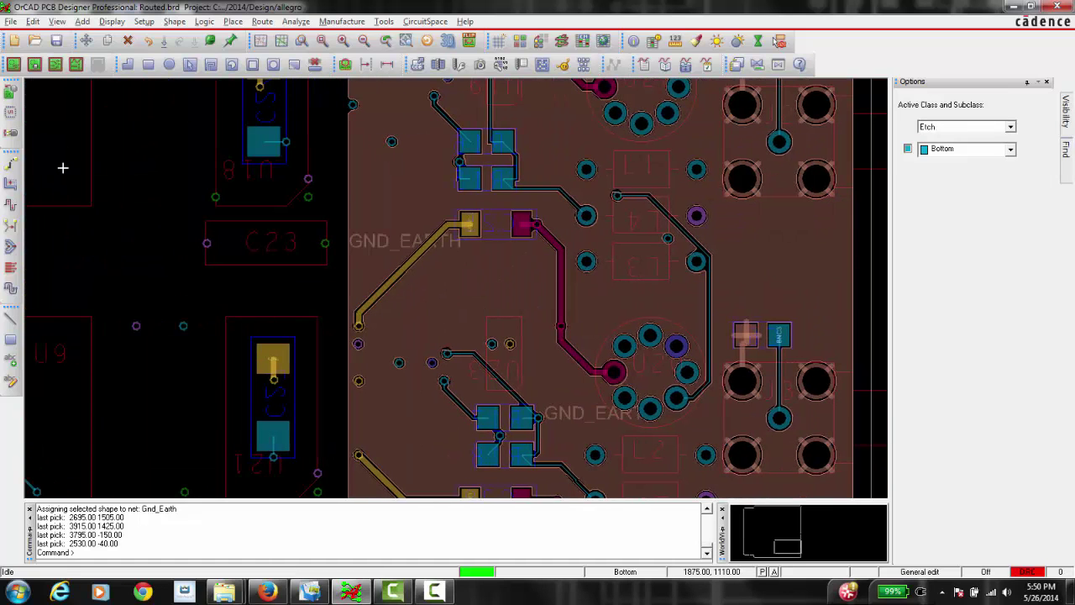
left_click(10, 184)
left_click(714, 323)
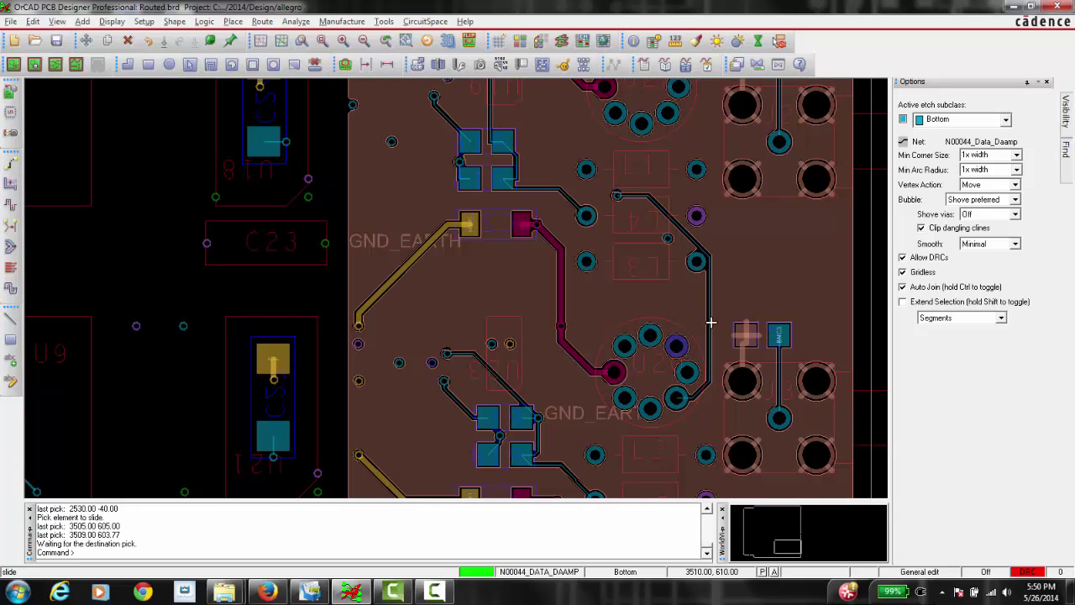
left_click(684, 224)
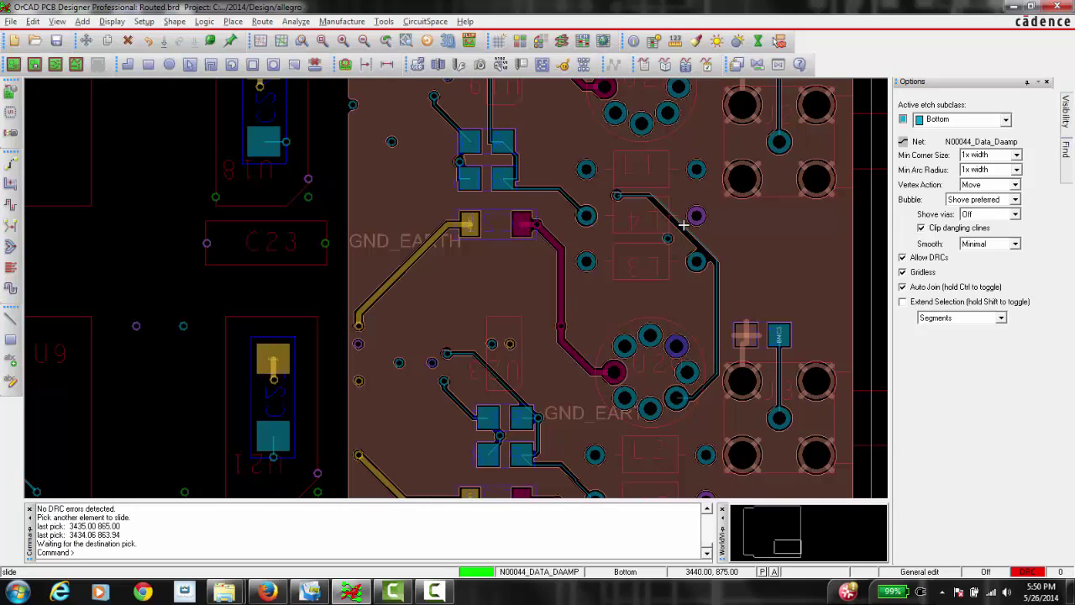
left_click(684, 224)
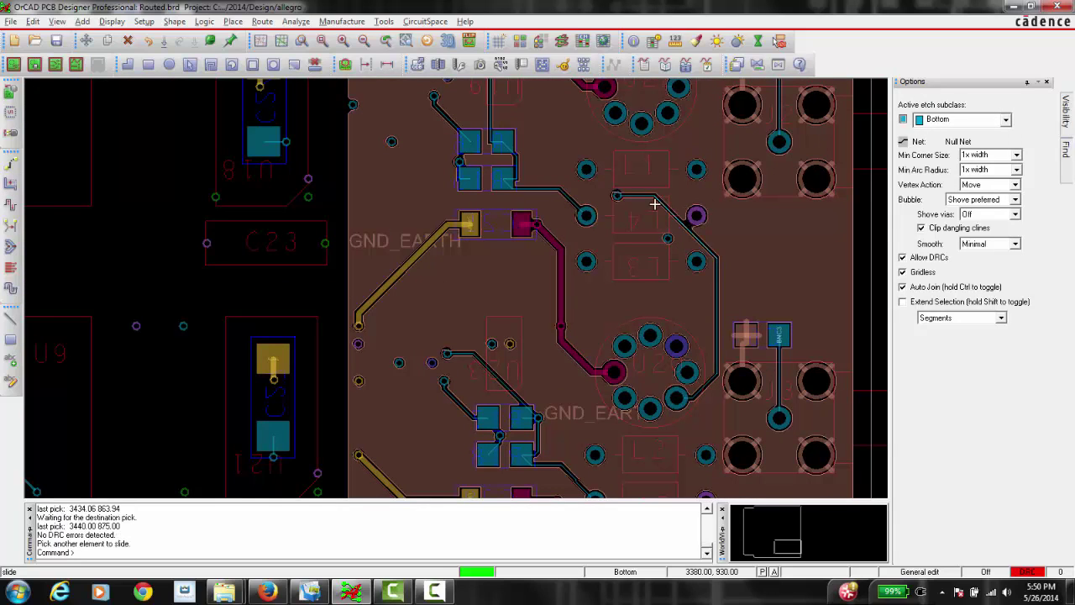
Step: Slide the short trace joining the two stacked pads above C23's level inward so it runs directly between them, and finish sliding
left_click(517, 162)
left_click(507, 162)
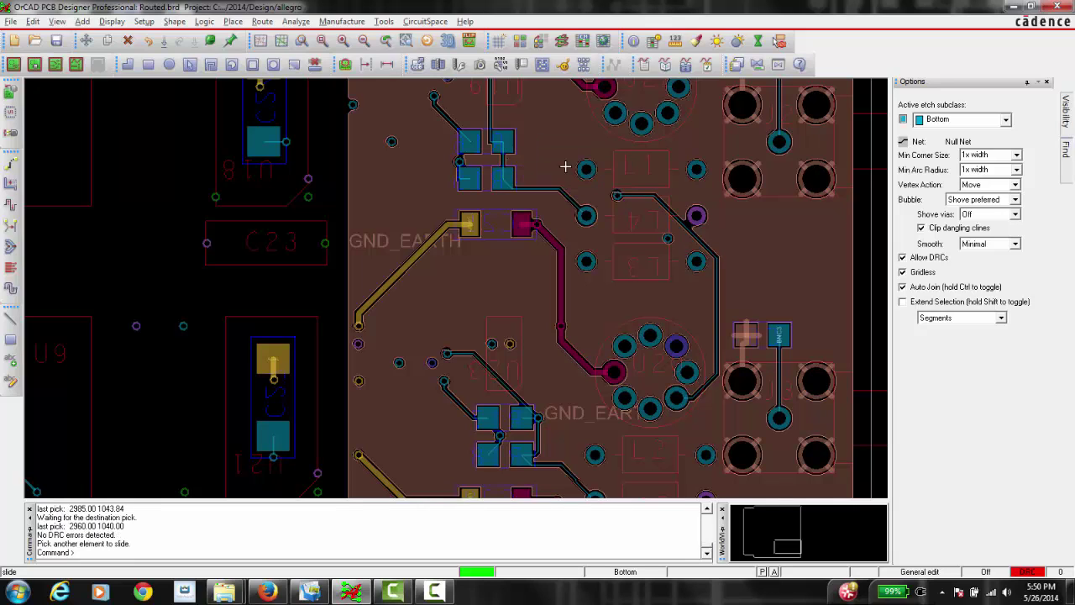
right_click(553, 141)
left_click(580, 149)
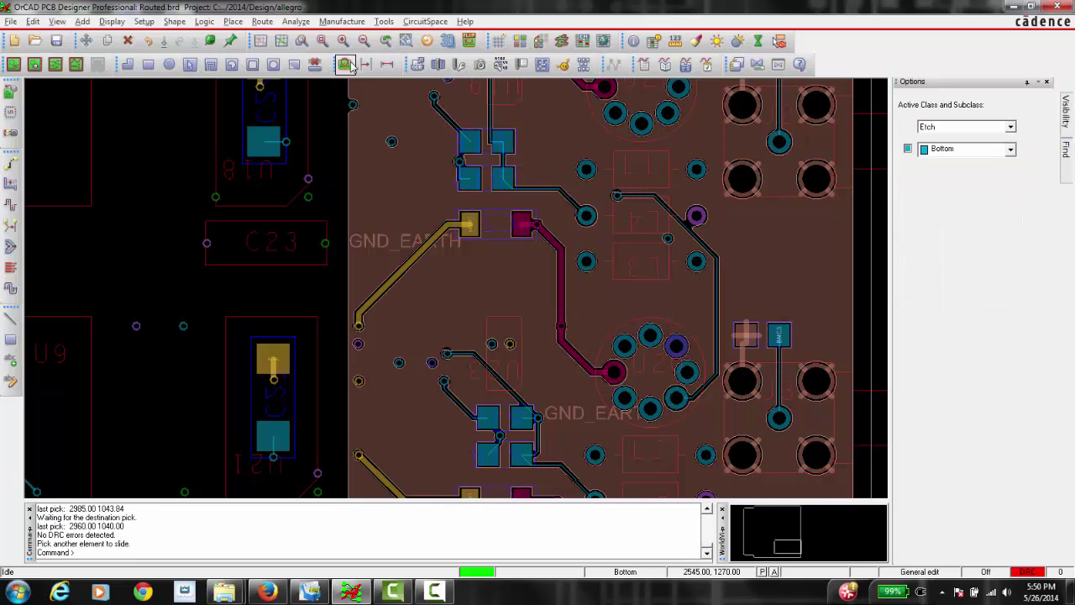
Step: Fit the whole board in view and make all conductor layers visible
left_click(322, 40)
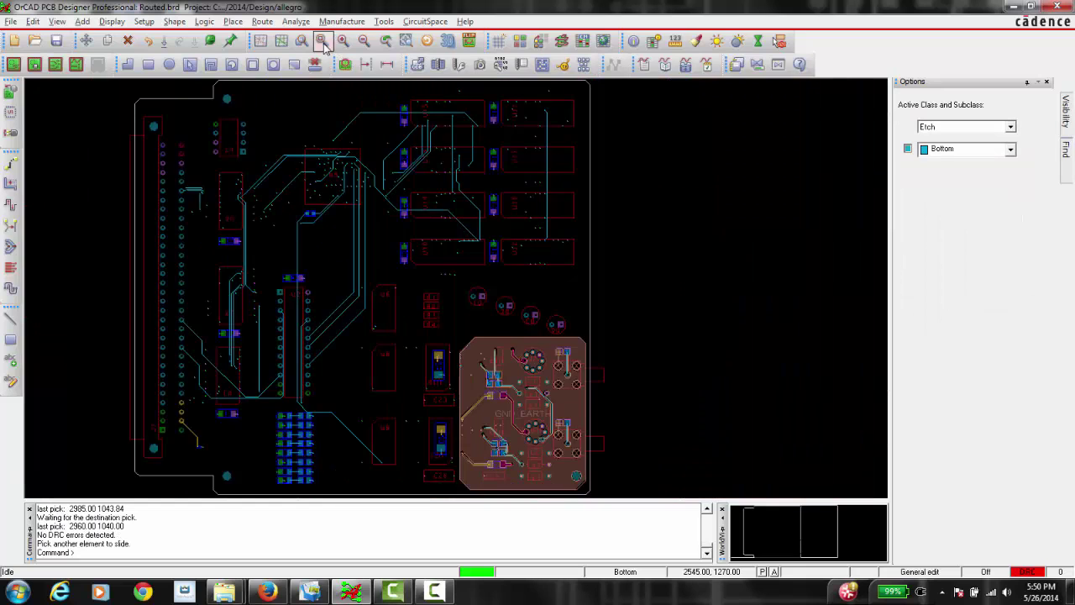
mouse_move(1070, 121)
left_click(1036, 135)
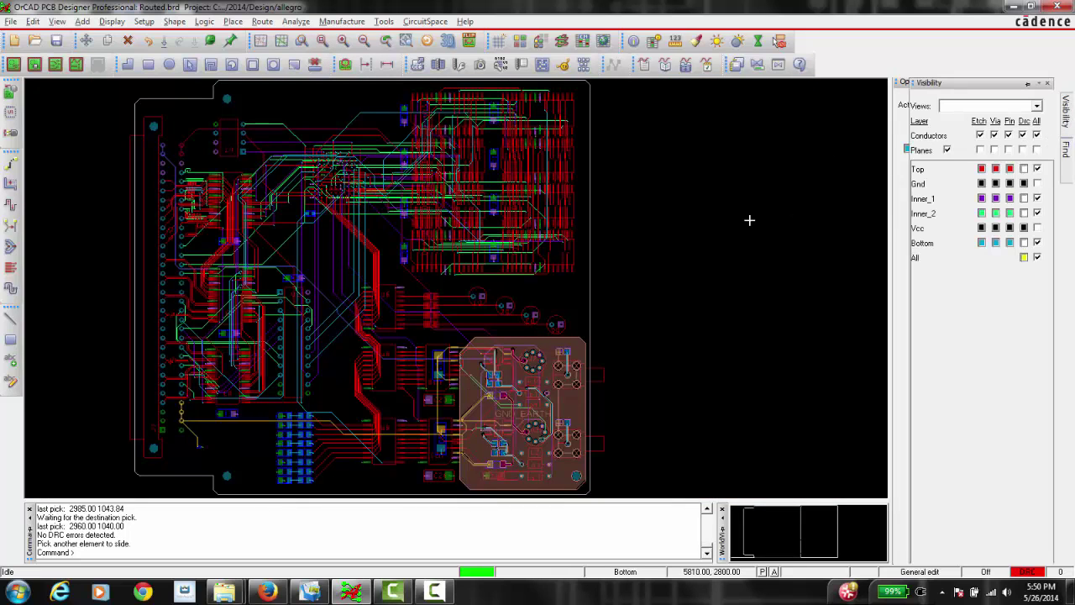